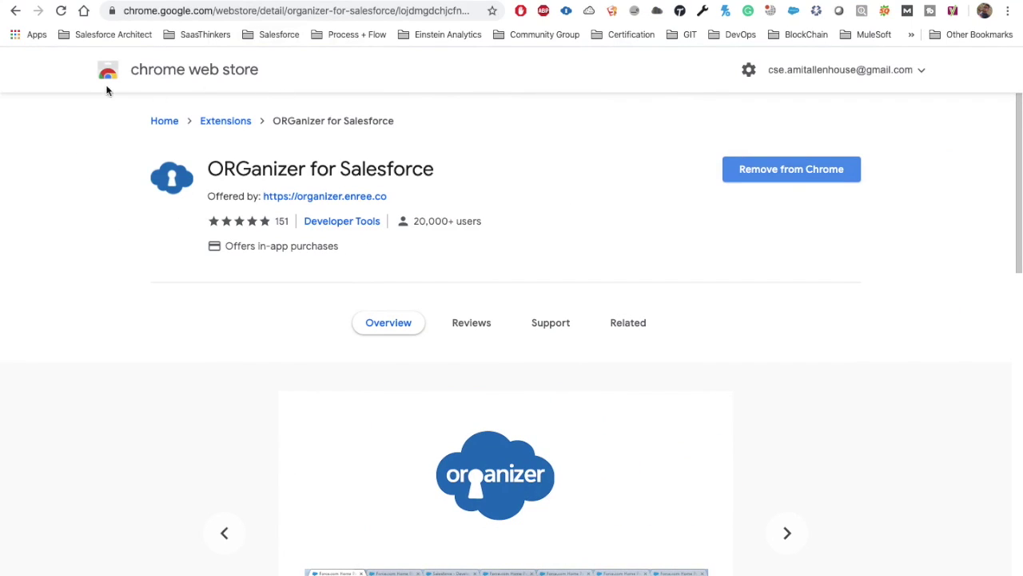
Open the Chrome Web Store in a new browser tab from the Chrome apps page.
key(ctrl+t)
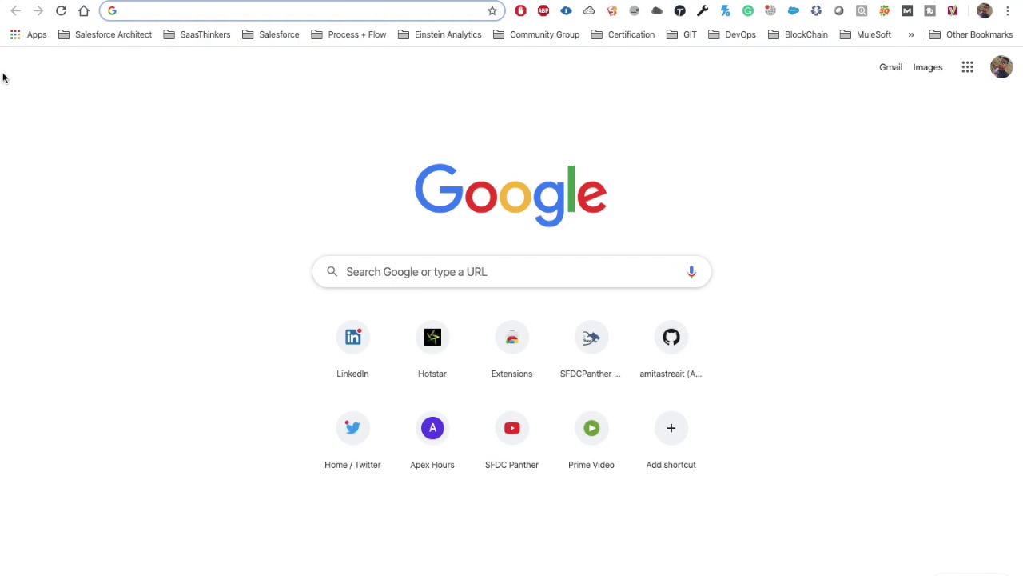
click(30, 37)
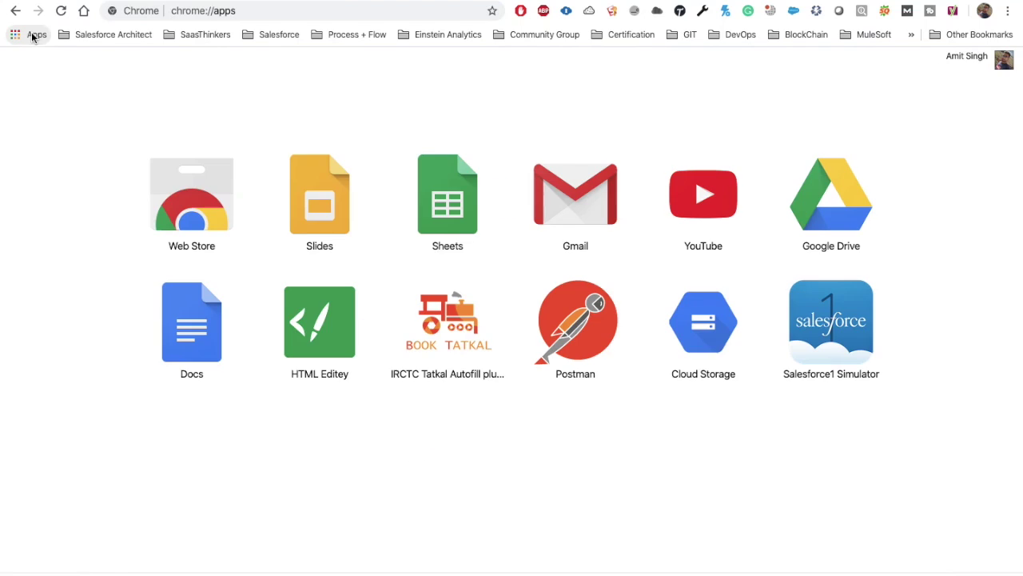
click(192, 224)
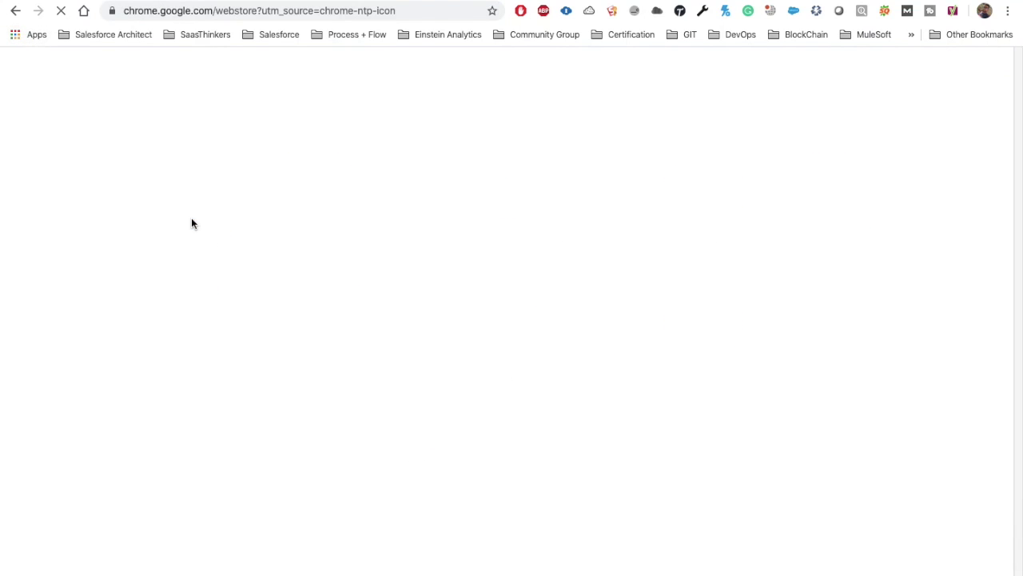
Search the web store for "organizer for salesforce" and look over the matching extensions and themes.
text(o)
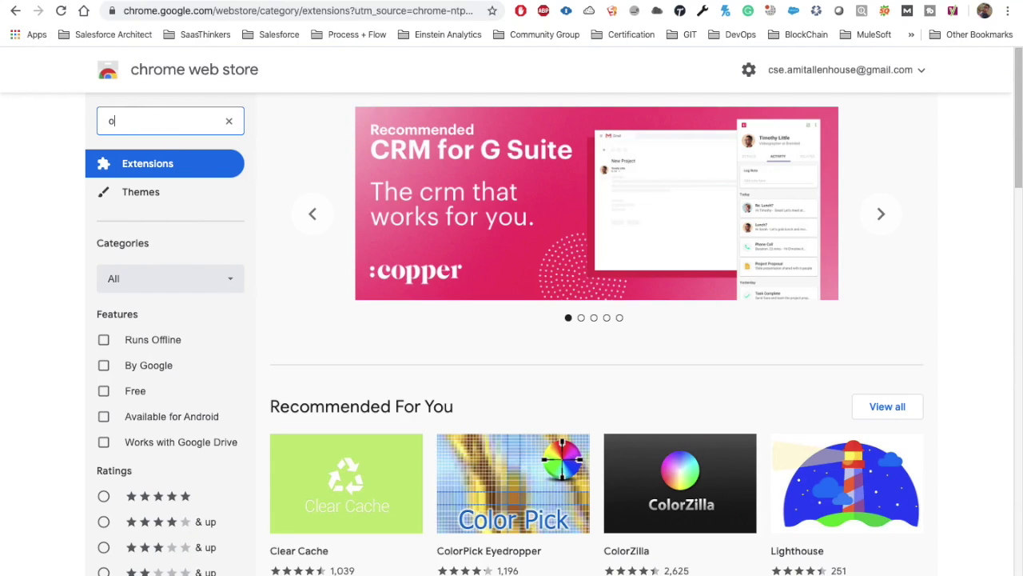
text(rgani)
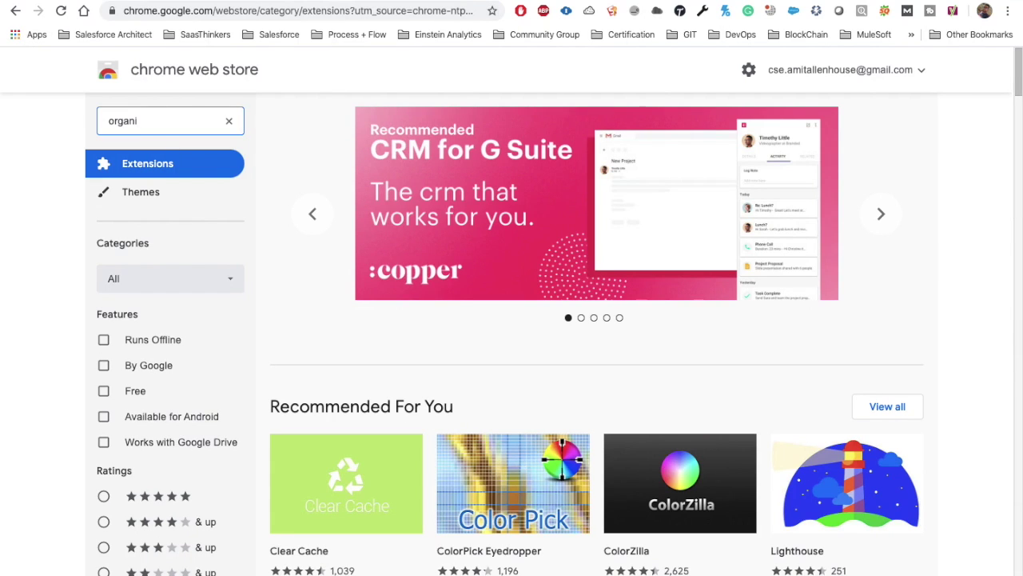
key(BackSpace)
key(BackSpace)
text(zer for salesforc)
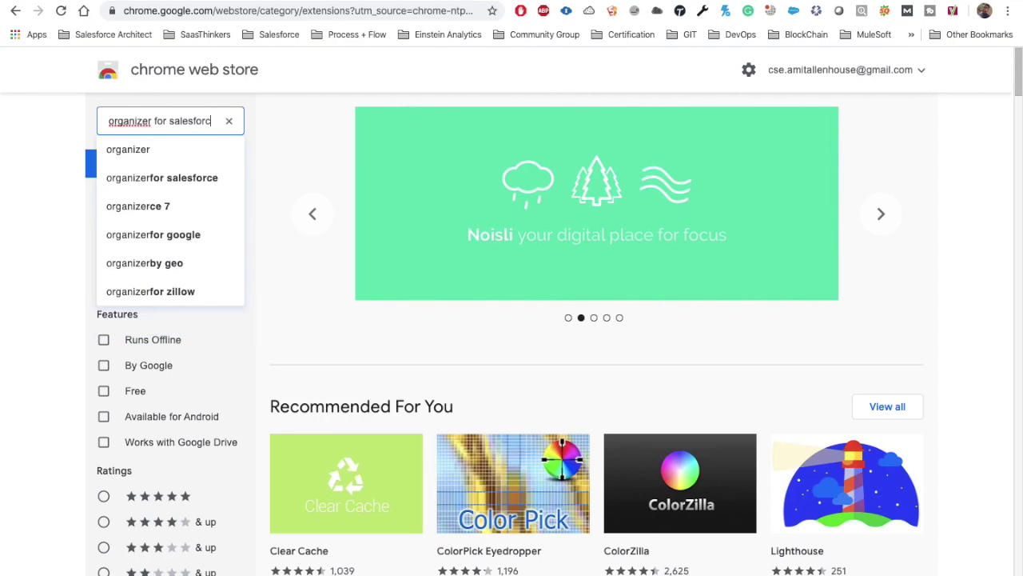
key(Return)
text(e)
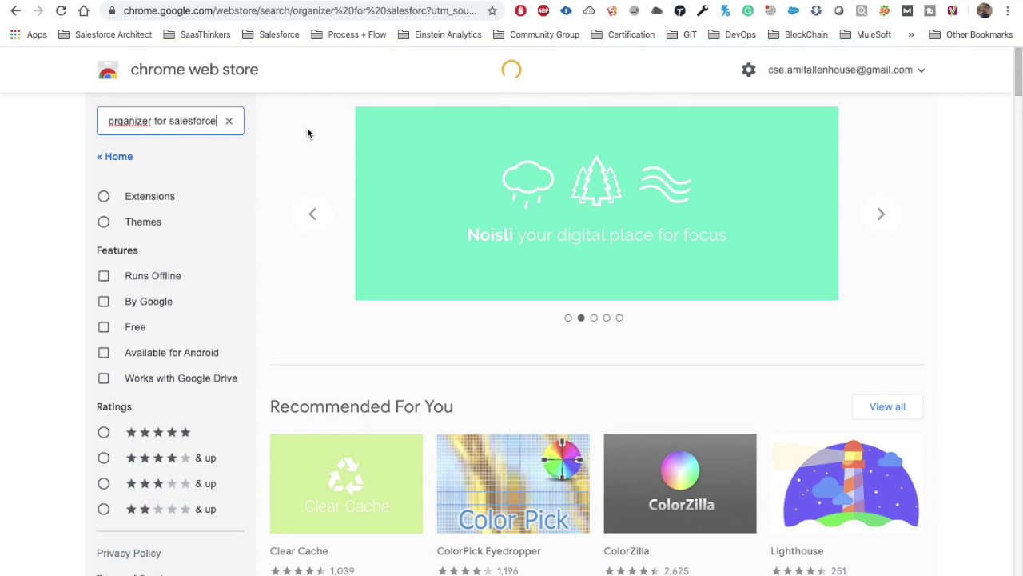
click(214, 121)
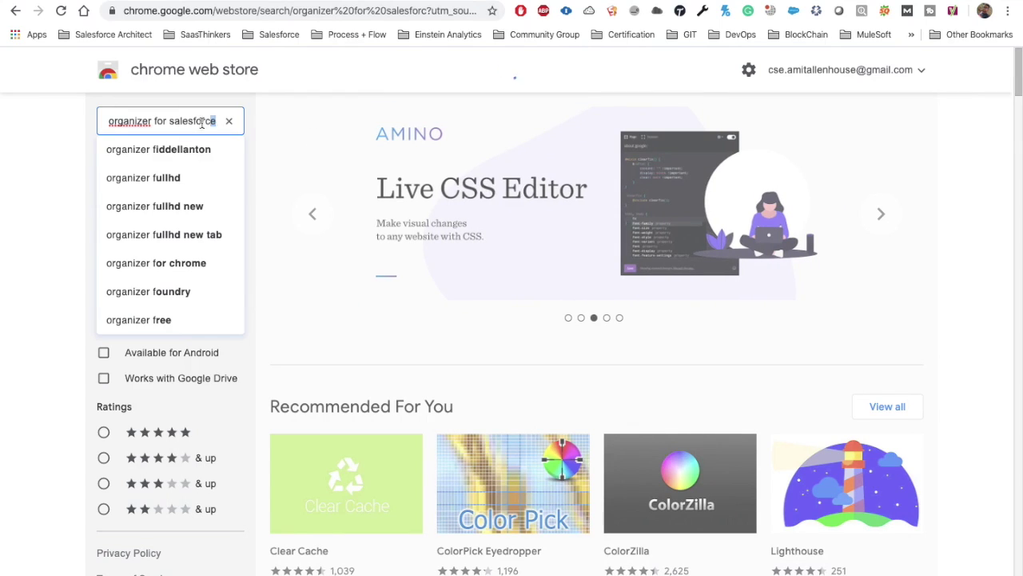
triple_click(214, 121)
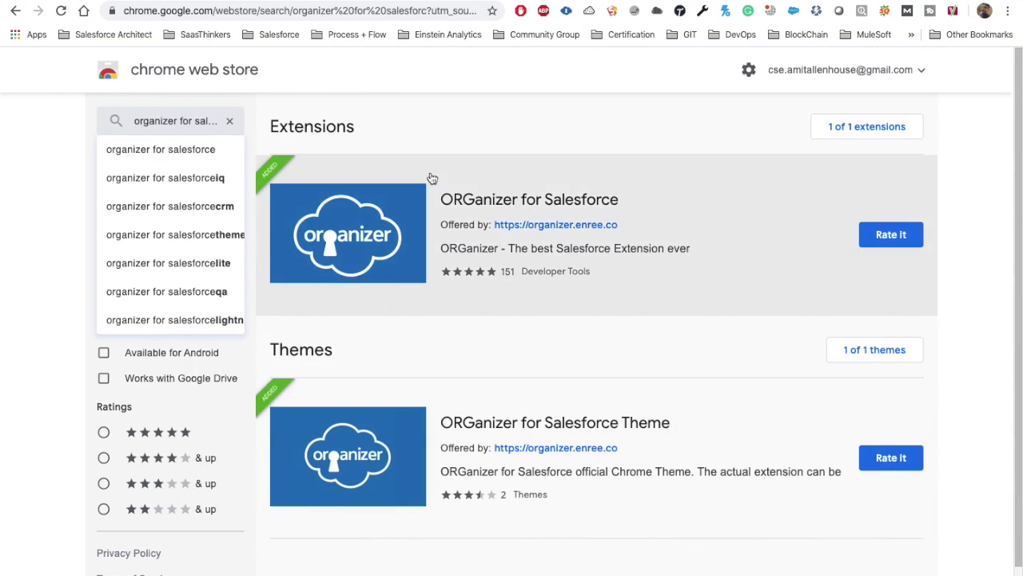
scroll(714, 293, down, 1)
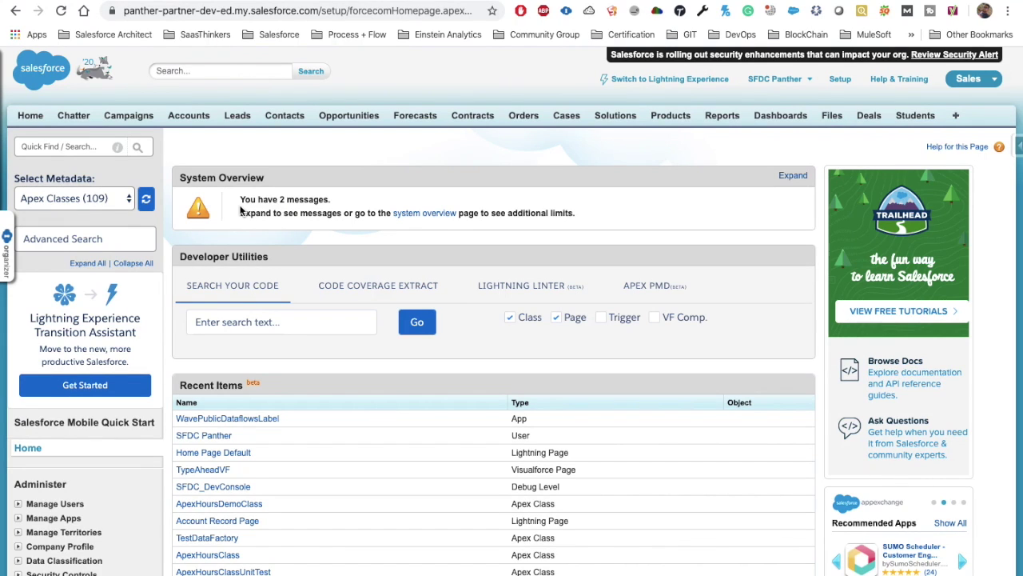
Open ORGanizer's Quicklinks search on the Salesforce setup page and browse the setup links matching "Account".
click(10, 249)
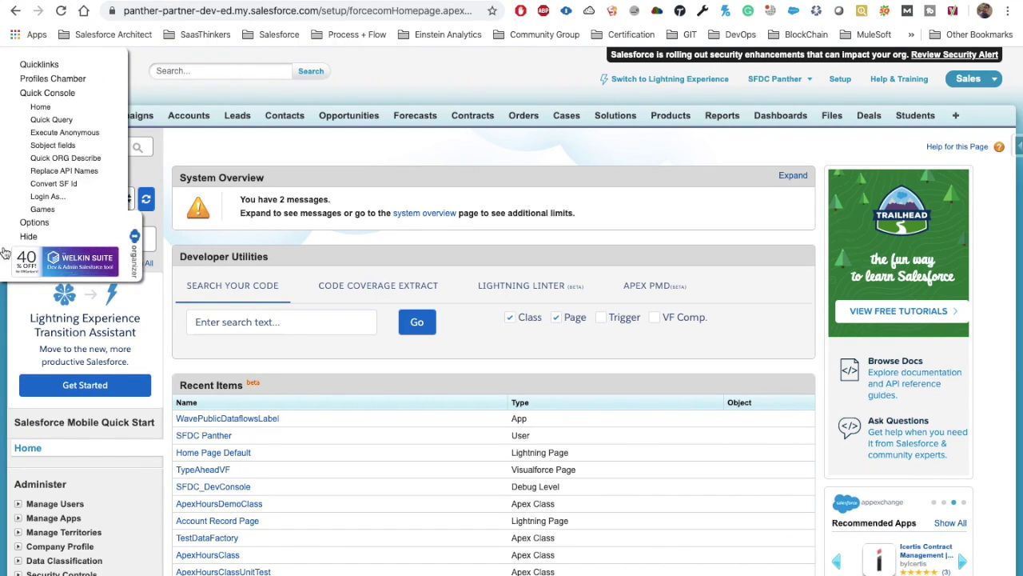
click(38, 65)
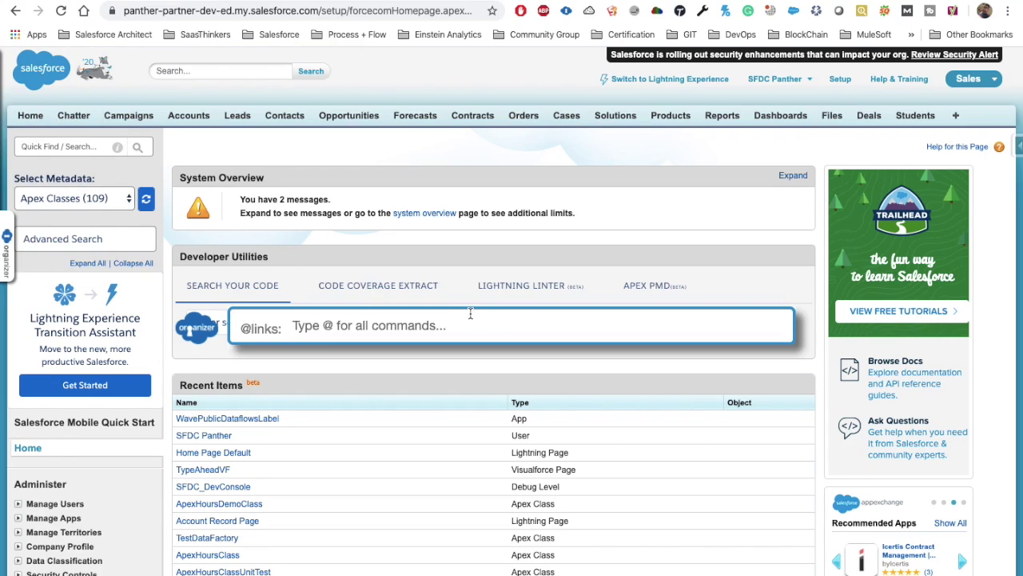
text(Account)
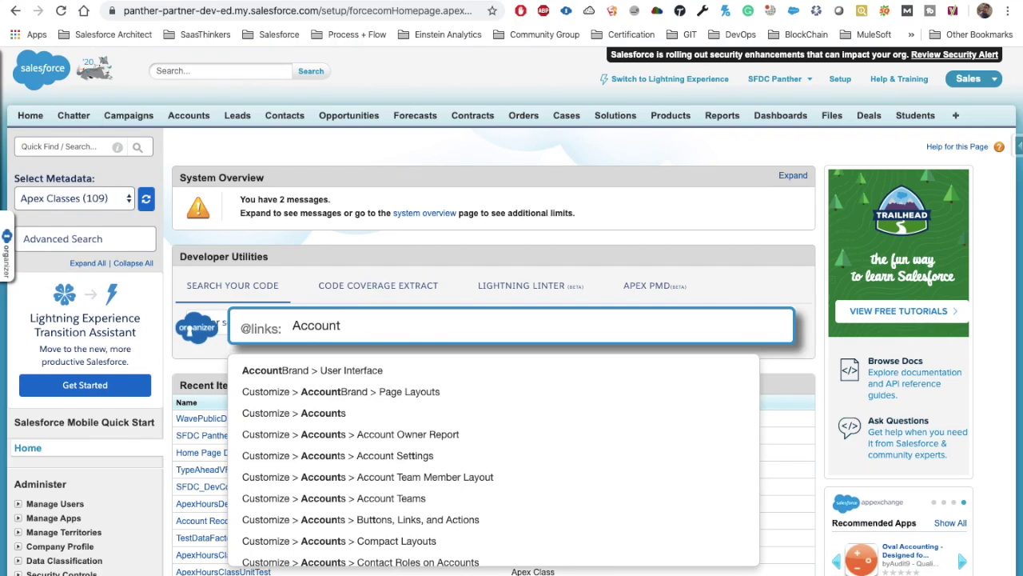
scroll(439, 489, down, 5)
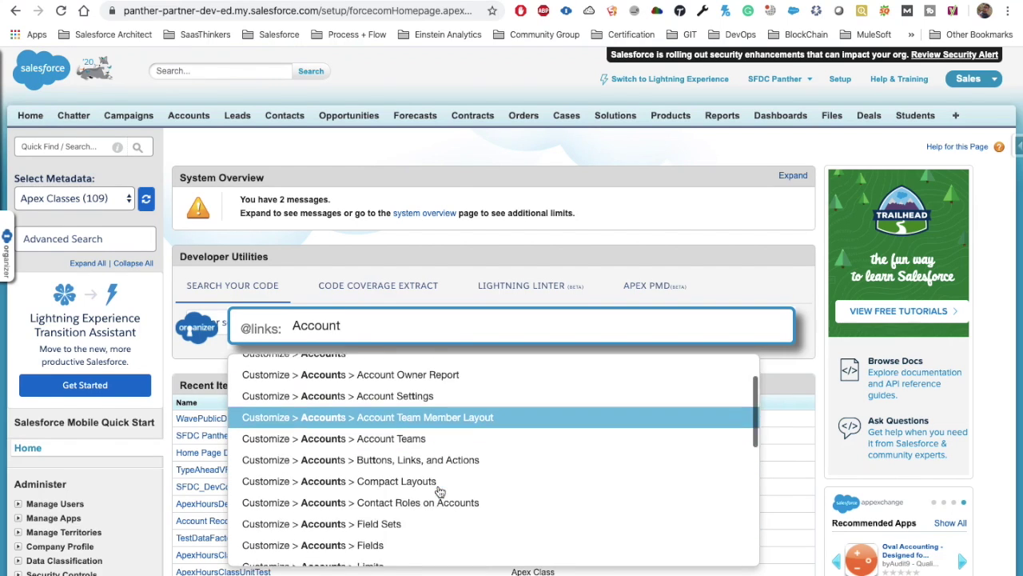
scroll(411, 507, down, 5)
Replace the Quicklinks search term with "Book" and browse the matching setup links.
key(BackSpace)
key(BackSpace)
key(BackSpace)
key(BackSpace)
key(BackSpace)
key(BackSpace)
key(BackSpace)
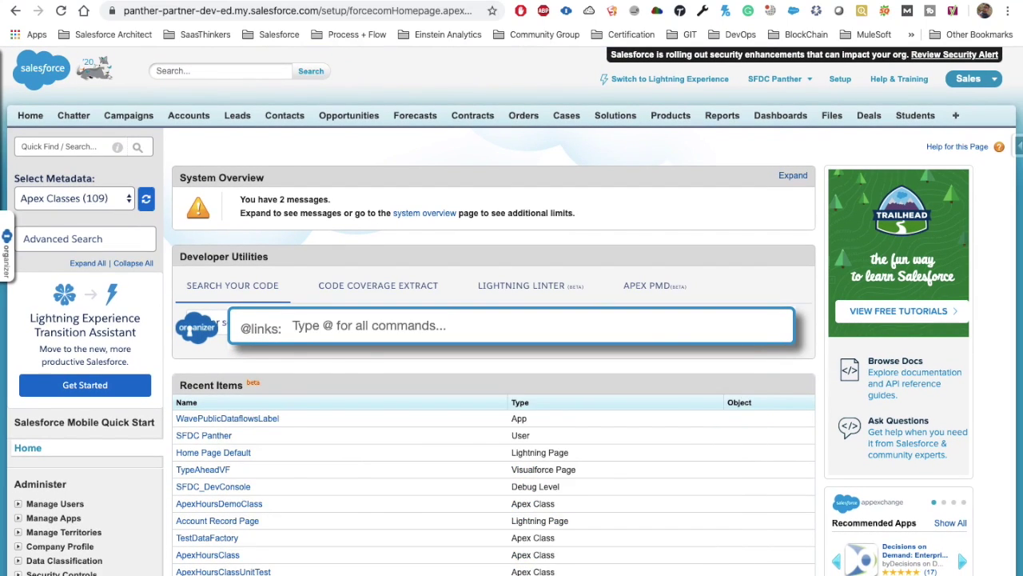
text(Book)
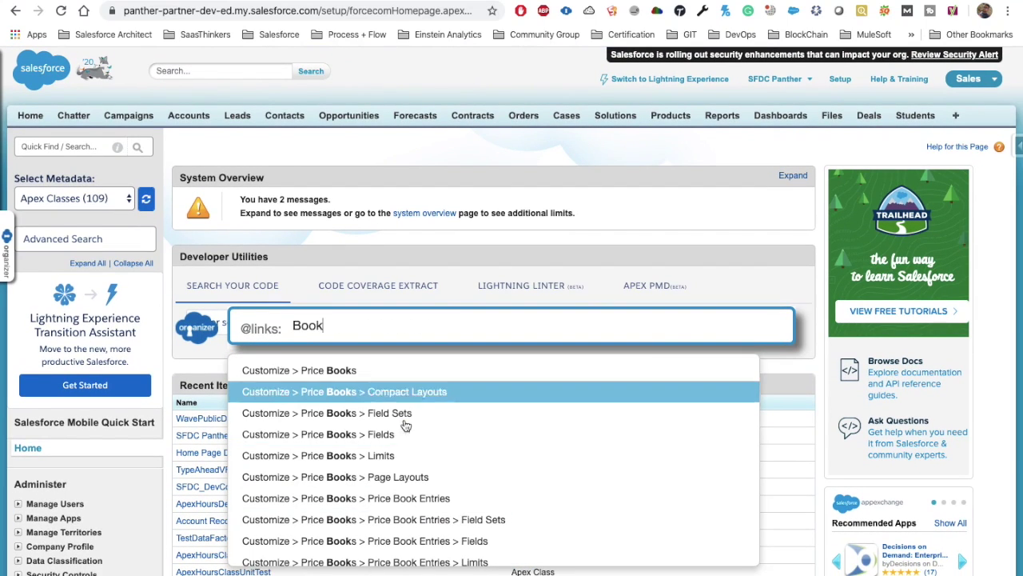
scroll(415, 471, down, 4)
scroll(415, 478, down, 5)
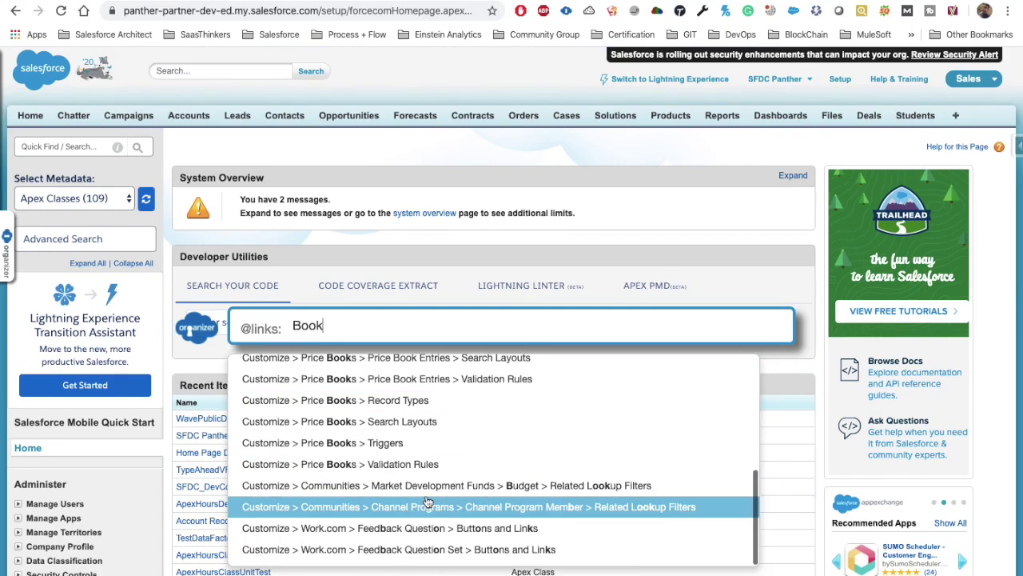
scroll(416, 472, up, 10)
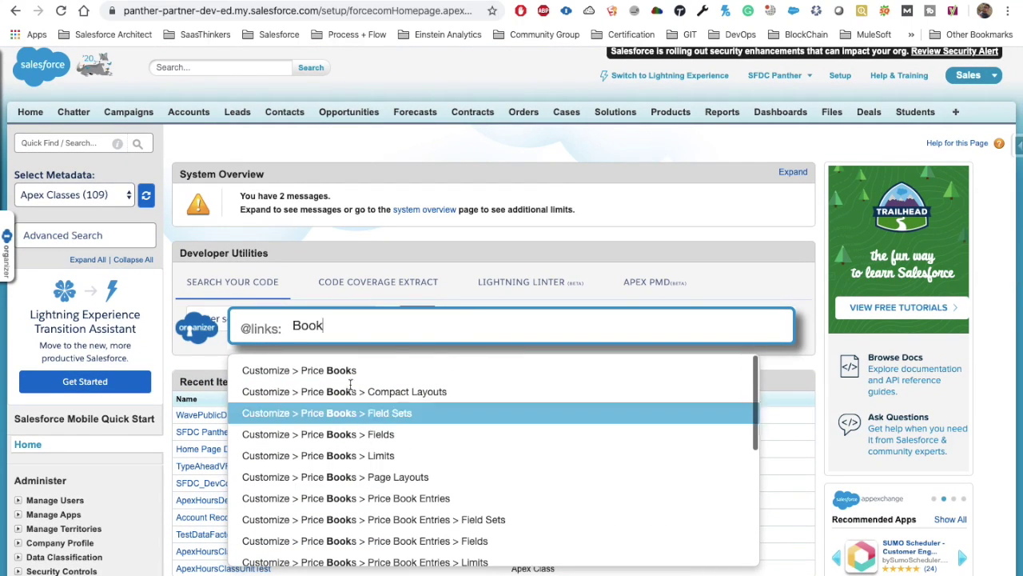
Replace the Quicklinks search term with "Contact" and browse the matching setup links.
key(BackSpace)
key(BackSpace)
key(BackSpace)
key(BackSpace)
text(Contact)
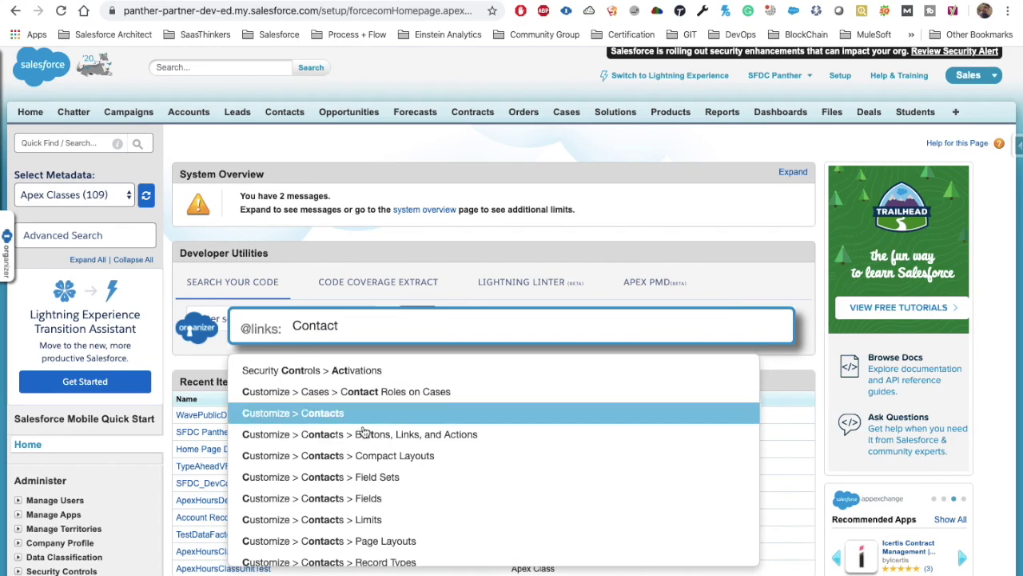
scroll(376, 465, down, 5)
scroll(376, 464, down, 8)
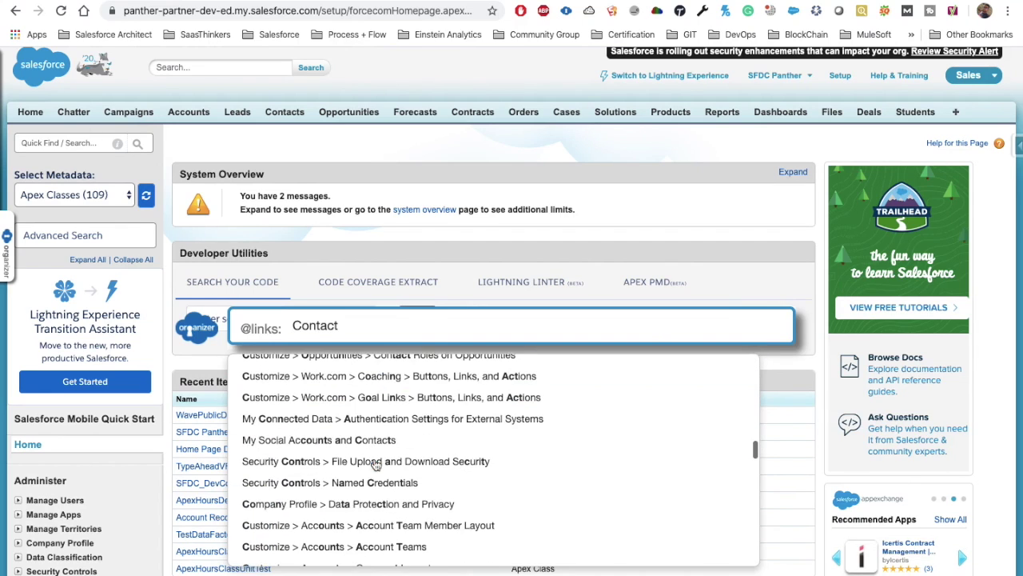
scroll(374, 459, down, 10)
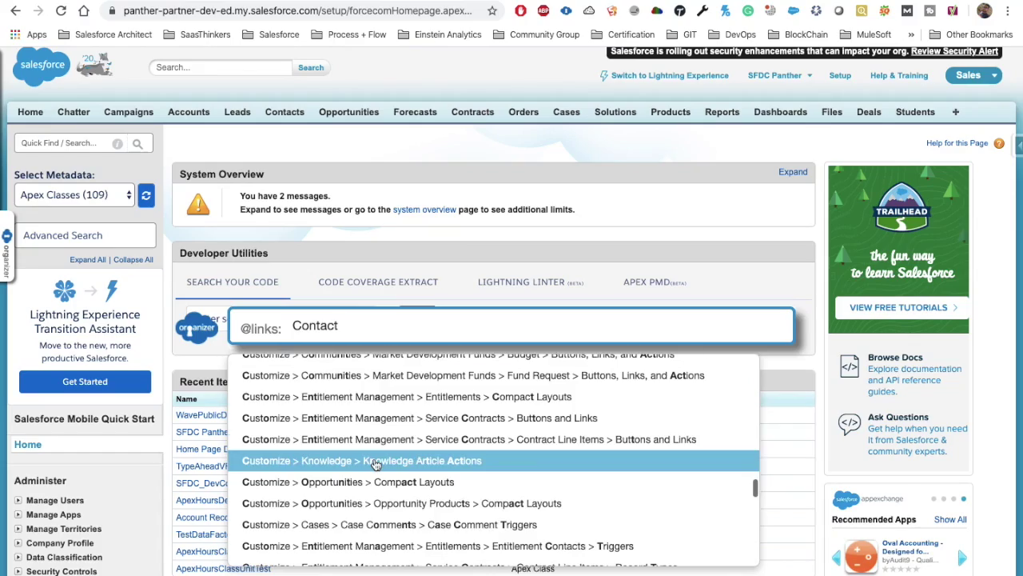
scroll(376, 465, down, 2)
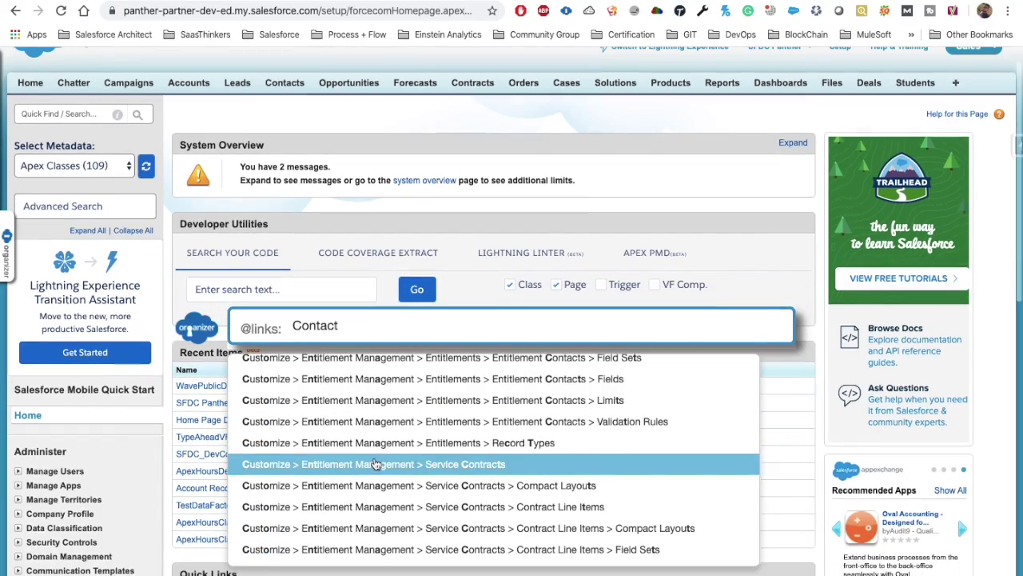
scroll(375, 464, up, 15)
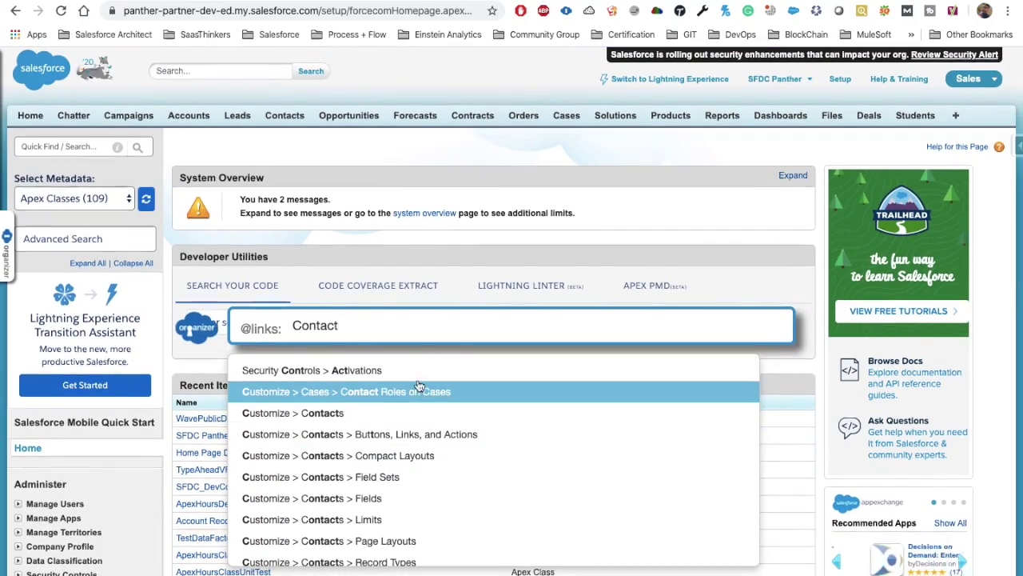
scroll(389, 486, down, 1)
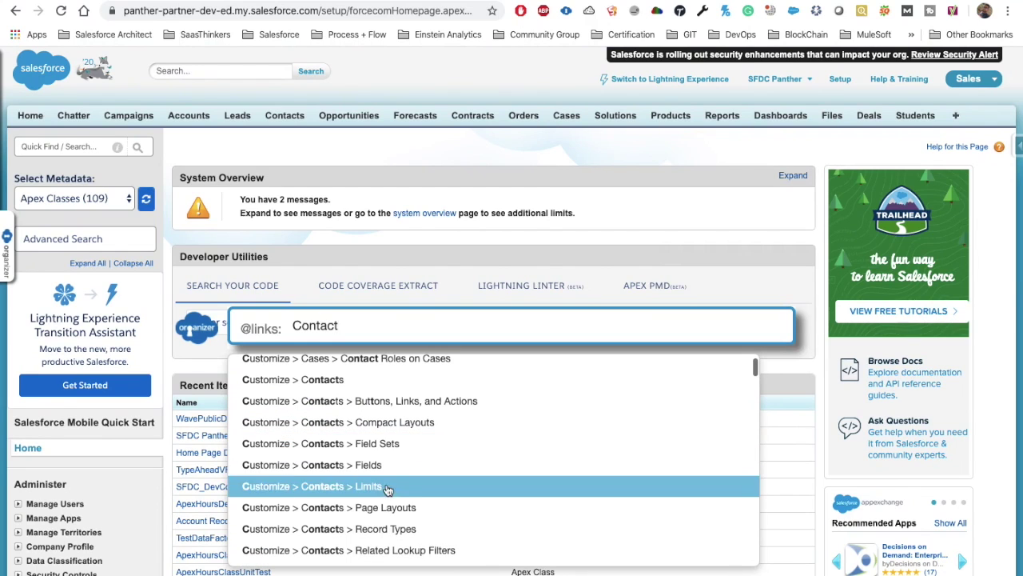
scroll(351, 473, down, 4)
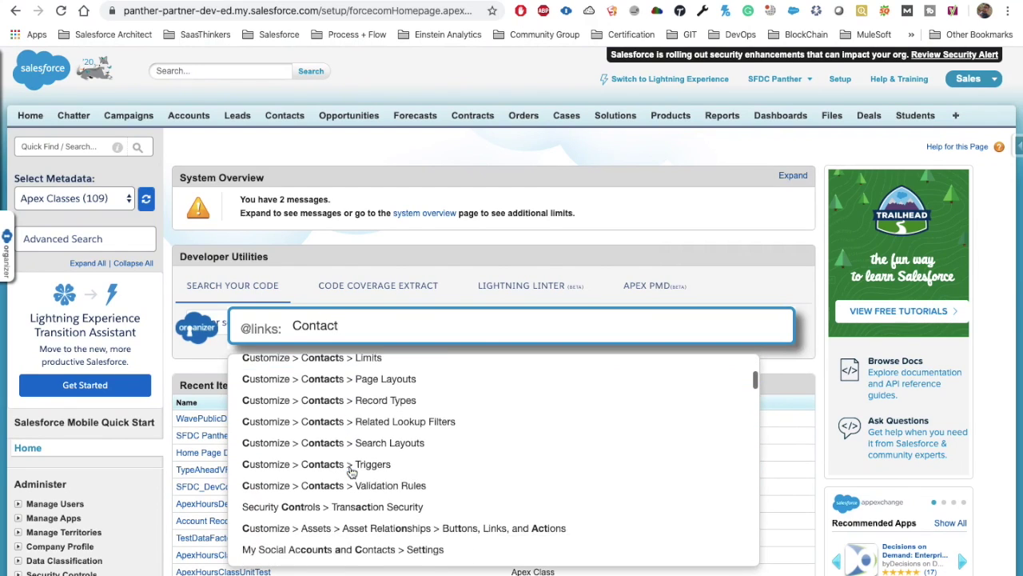
scroll(350, 472, up, 5)
Refine the Quicklinks search to "Contacts" and open the Customize > Contacts > Limits page.
text(s)
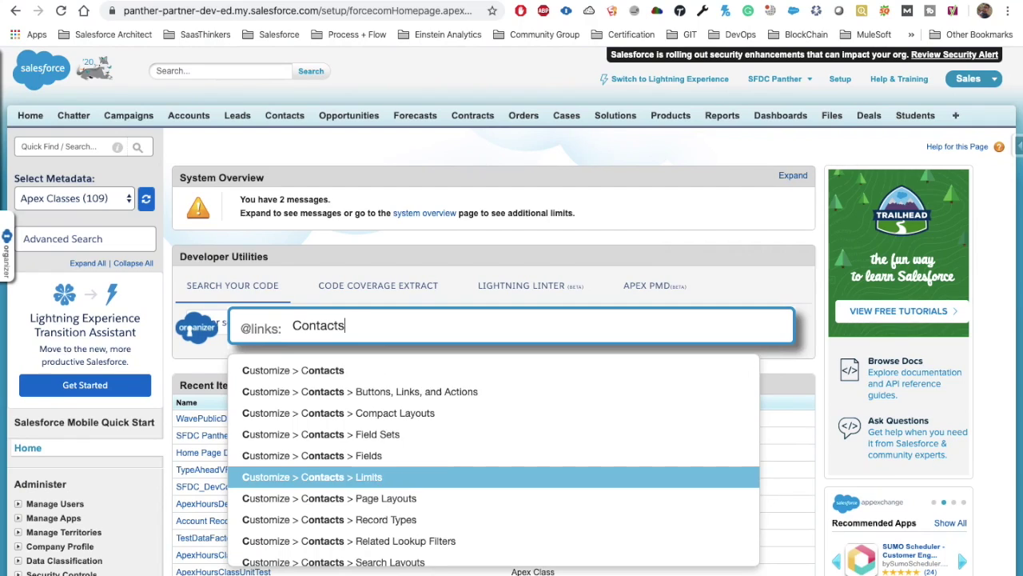
scroll(408, 463, down, 2)
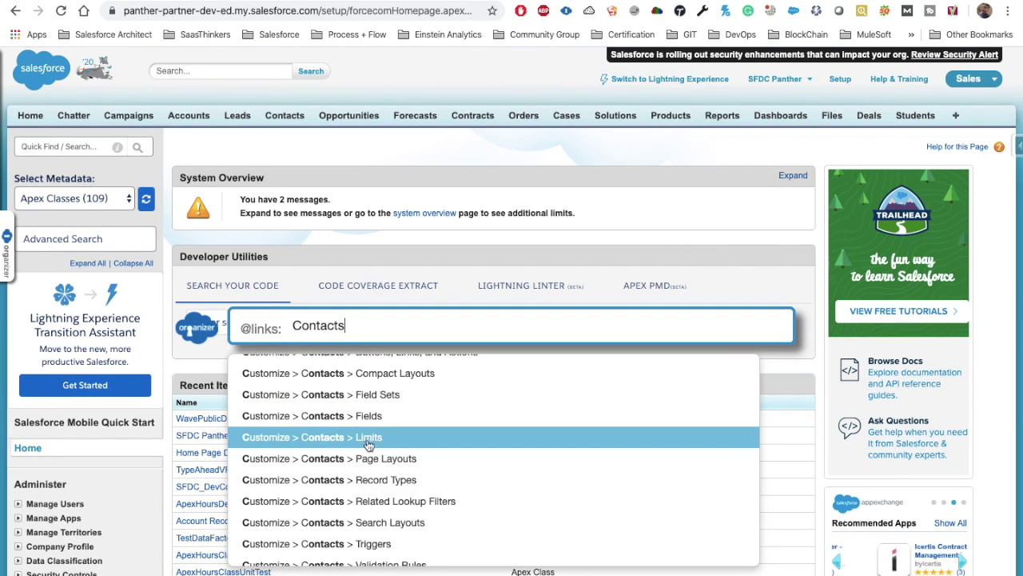
click(339, 439)
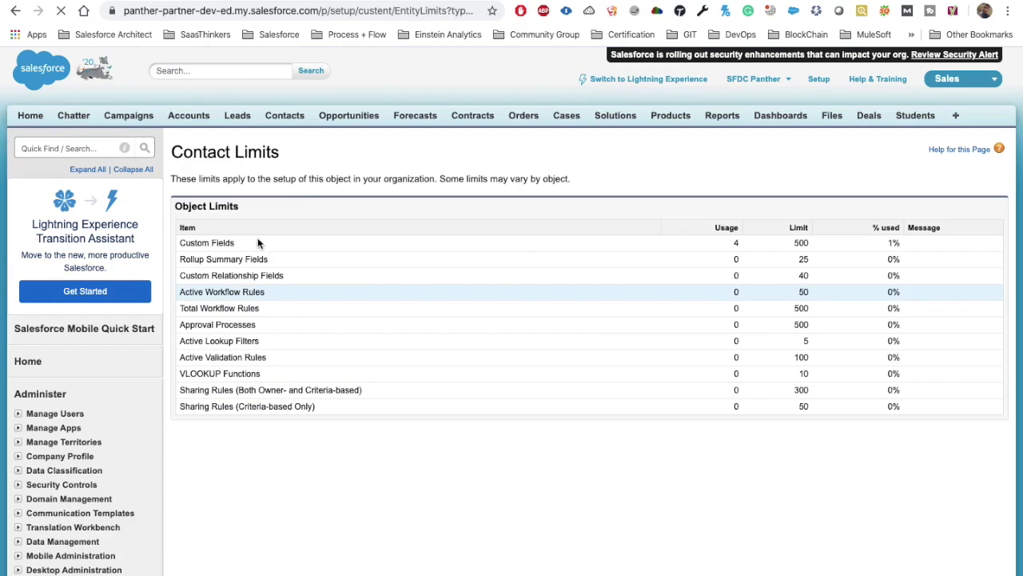
Examine the items and the Limit column in the Contact Limits table.
triple_click(253, 259)
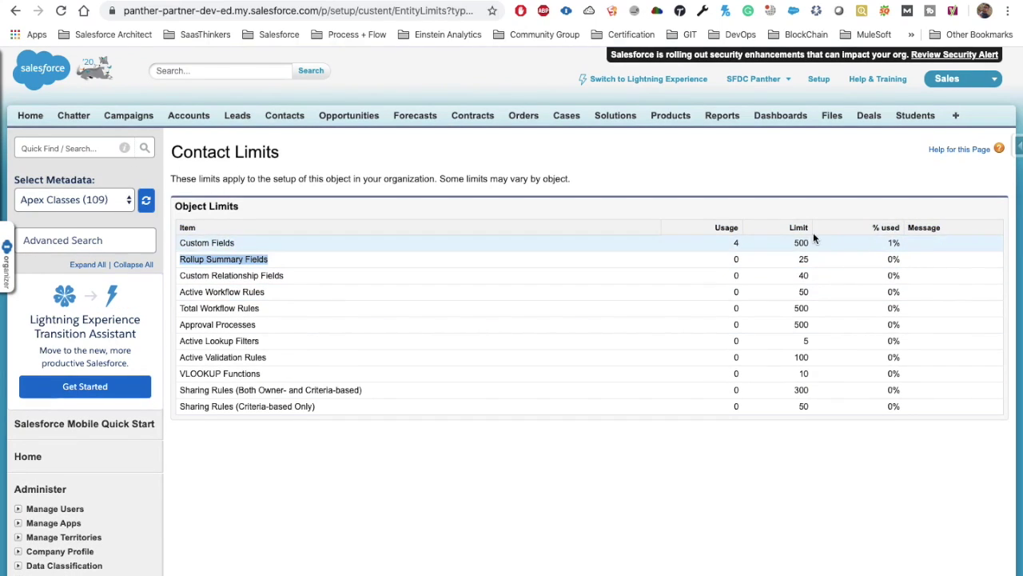
click(783, 225)
drag(783, 225, 767, 412)
click(361, 299)
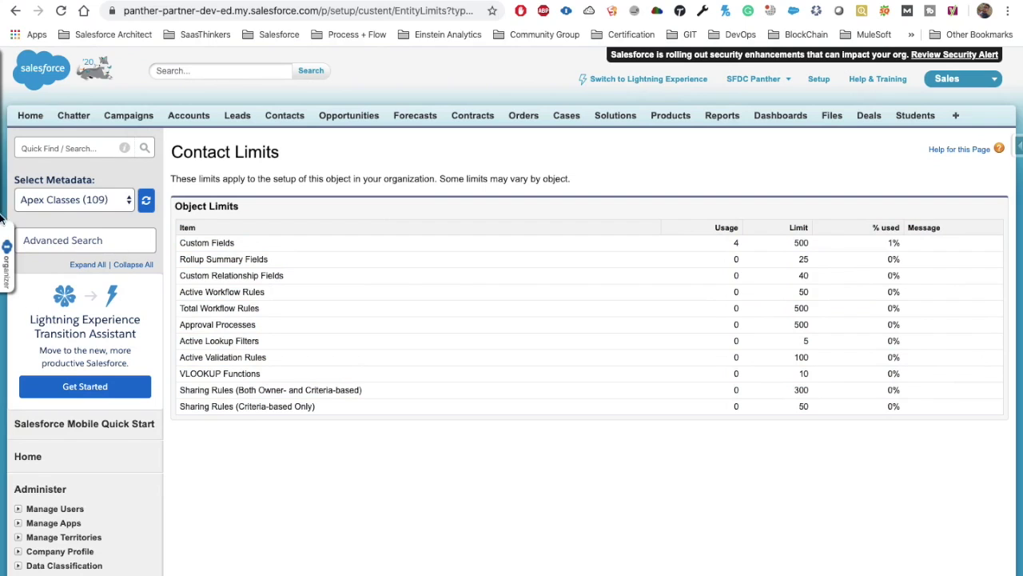
Open ORGanizer's Quick Console and switch it to the Quick Query plugin.
mouse_move(6, 243)
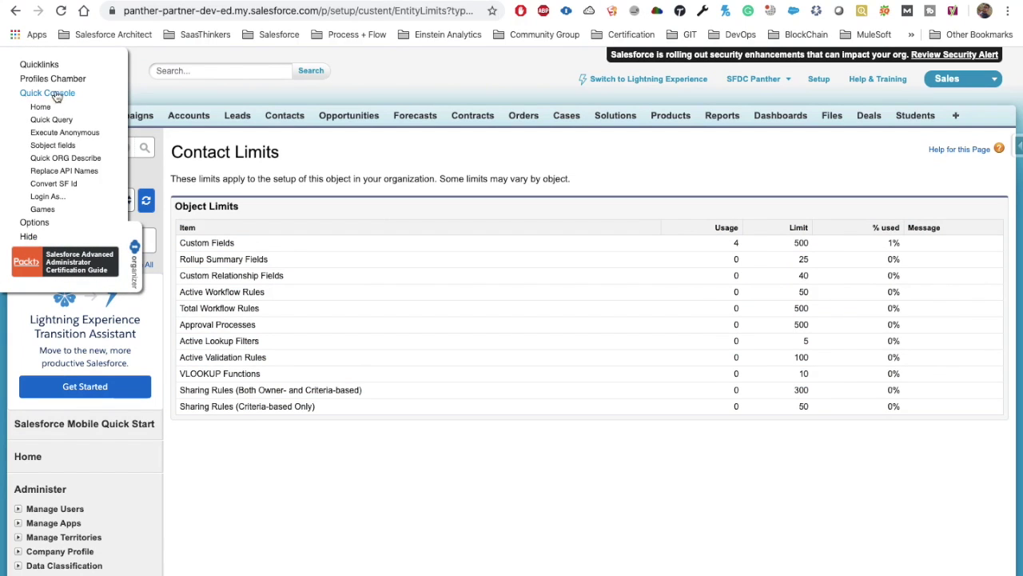
click(48, 94)
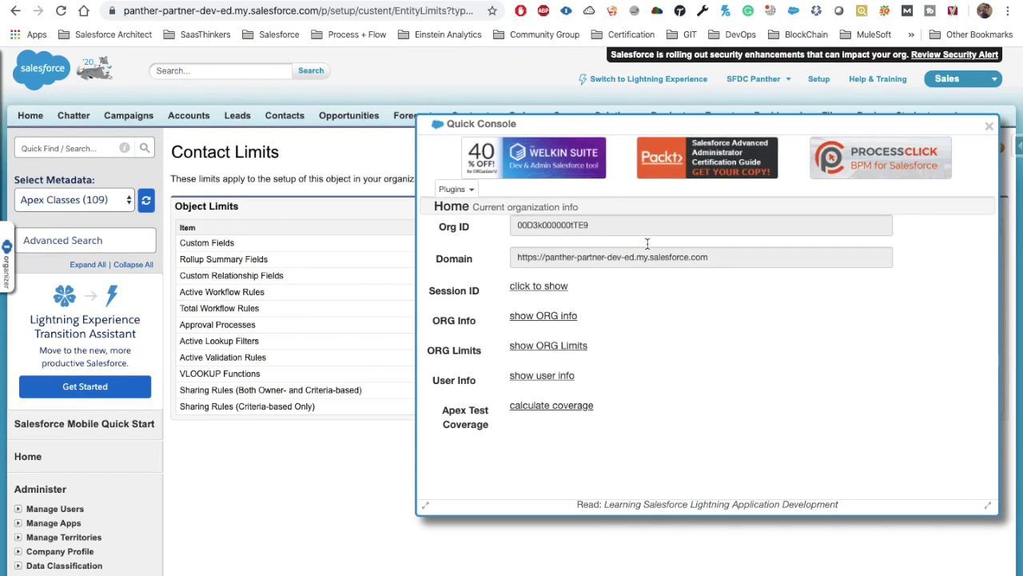
click(463, 191)
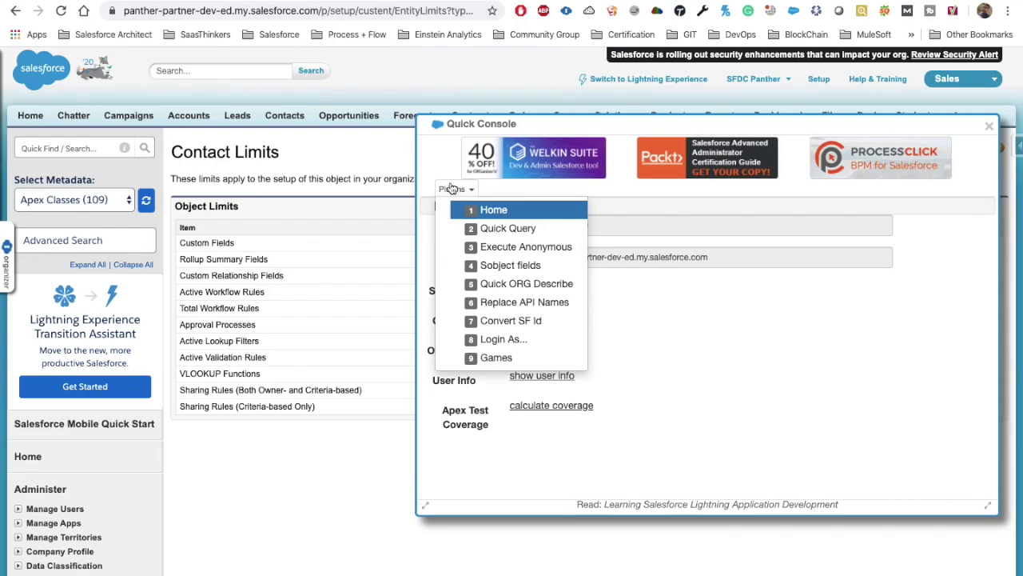
click(510, 231)
Examine the sample user query in the Quick Query editor and reselect it from the query history.
click(720, 269)
drag(721, 269, 424, 274)
click(670, 220)
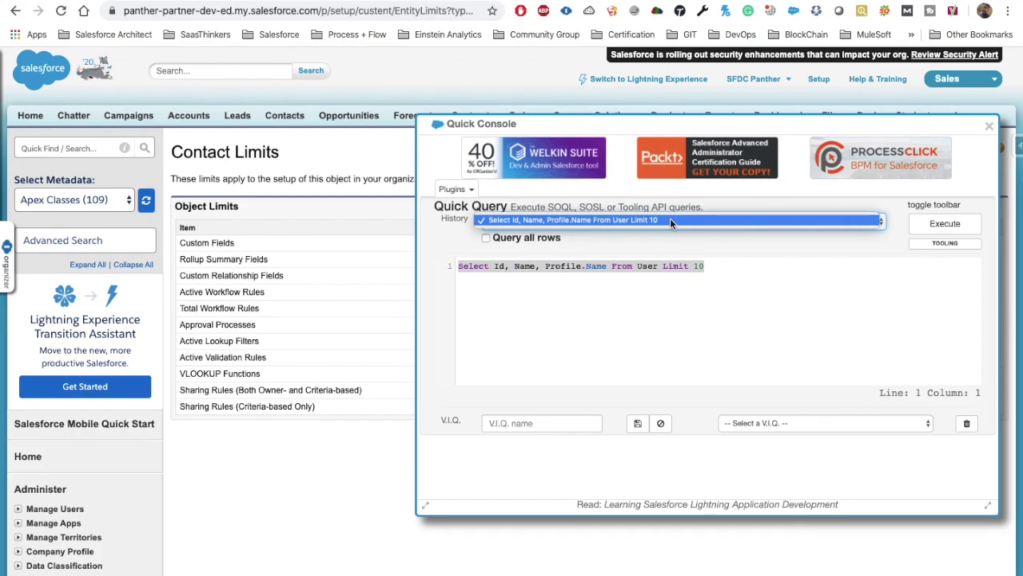
click(567, 218)
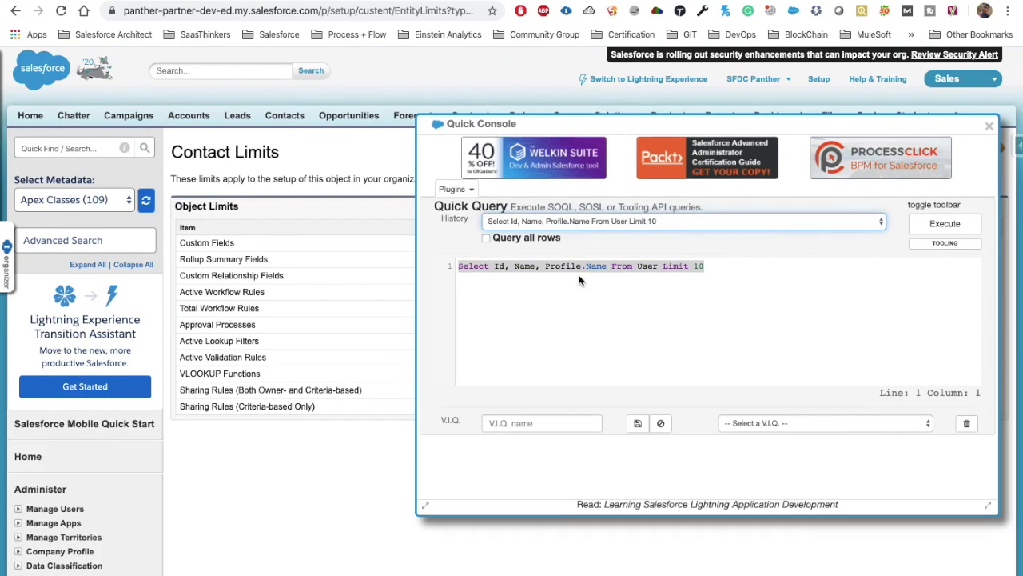
Replace the Quick Query text with "Select Id, Name, Rating From Account Limit 1000" and execute it.
click(686, 266)
triple_click(650, 267)
text(Select Id, Name, )
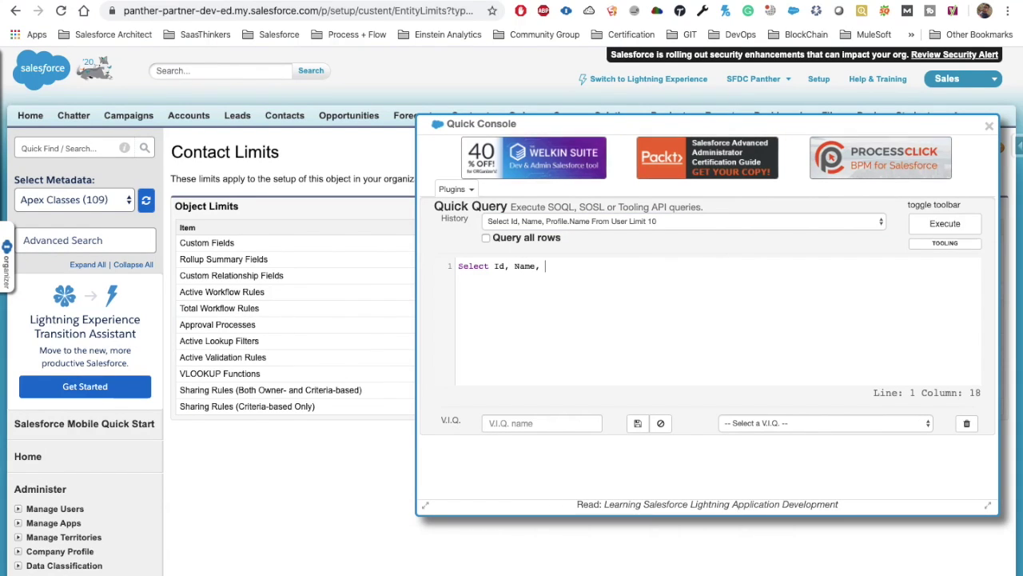
text(Rating From Account Limit)
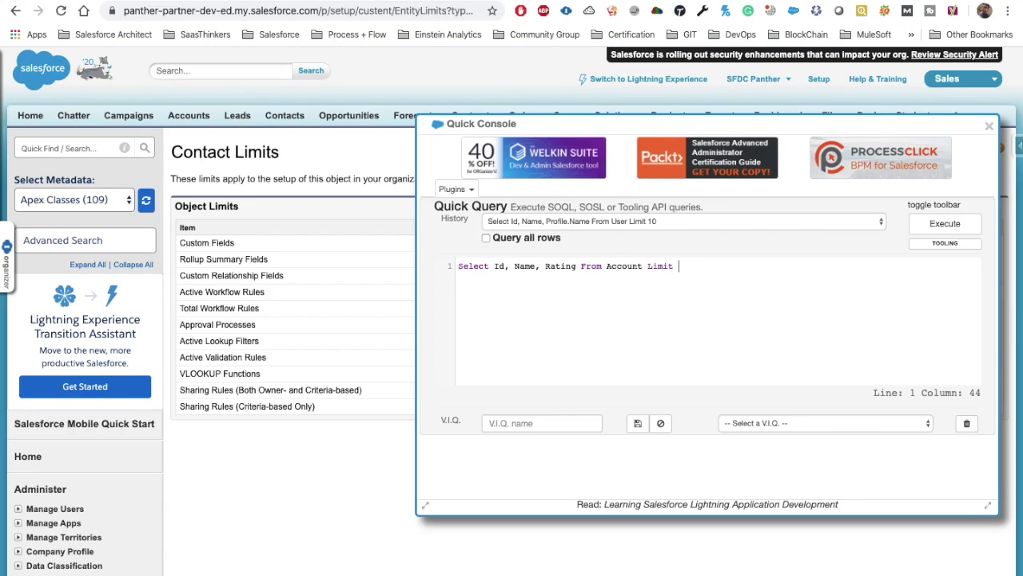
text( 1000)
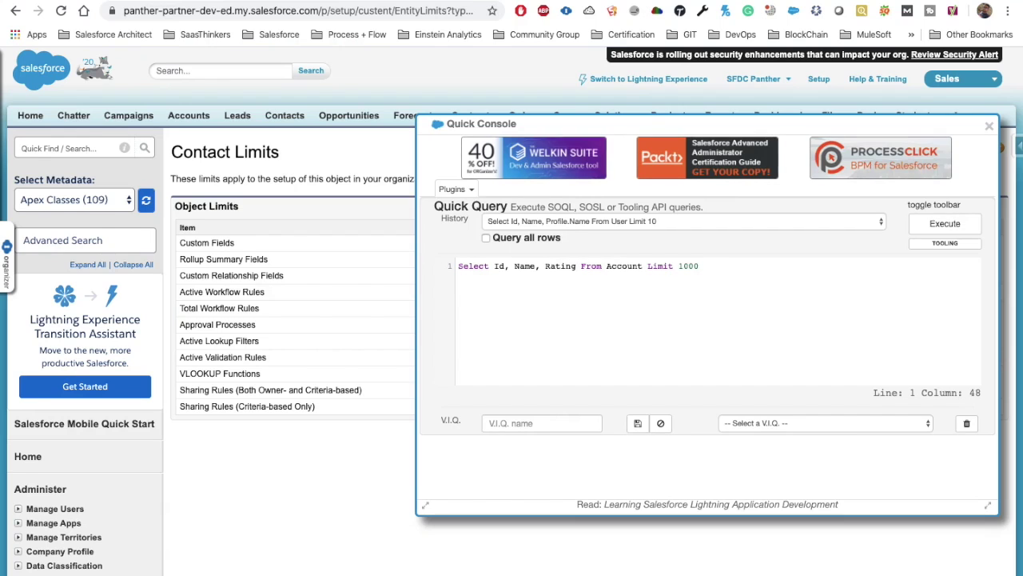
click(936, 223)
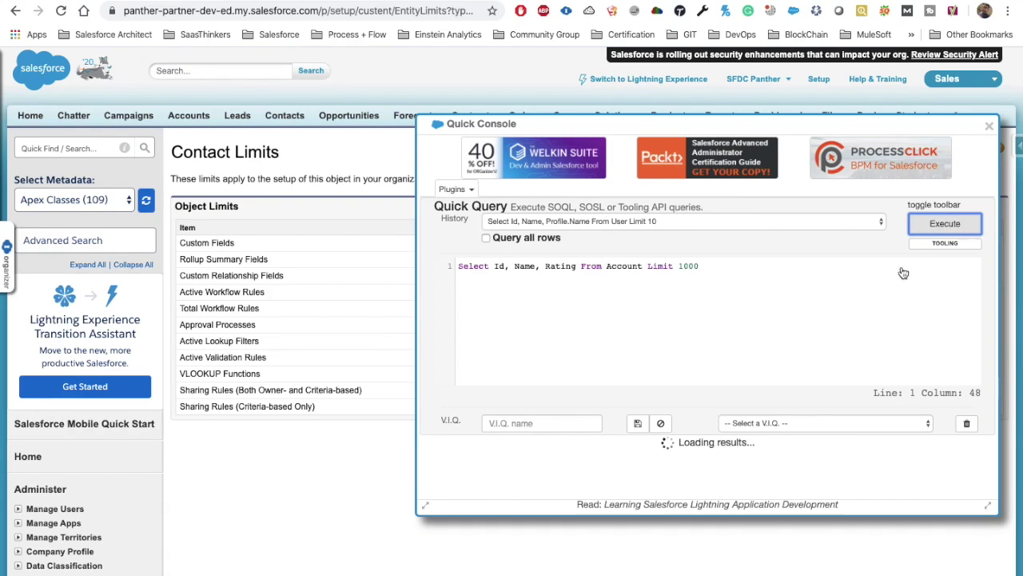
Check the page-size options of the Account results and filter the results by "majo".
scroll(698, 423, down, 7)
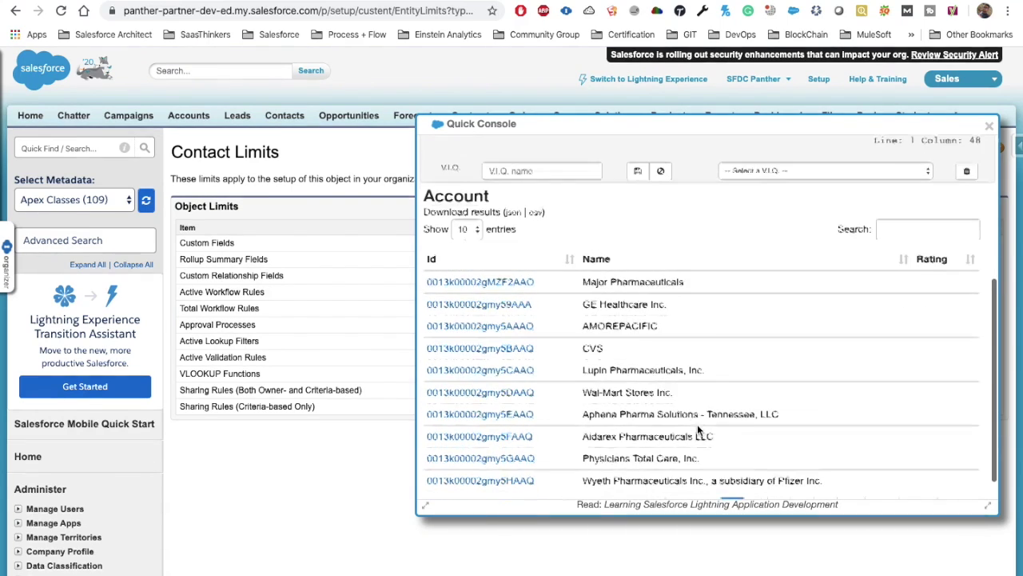
click(470, 202)
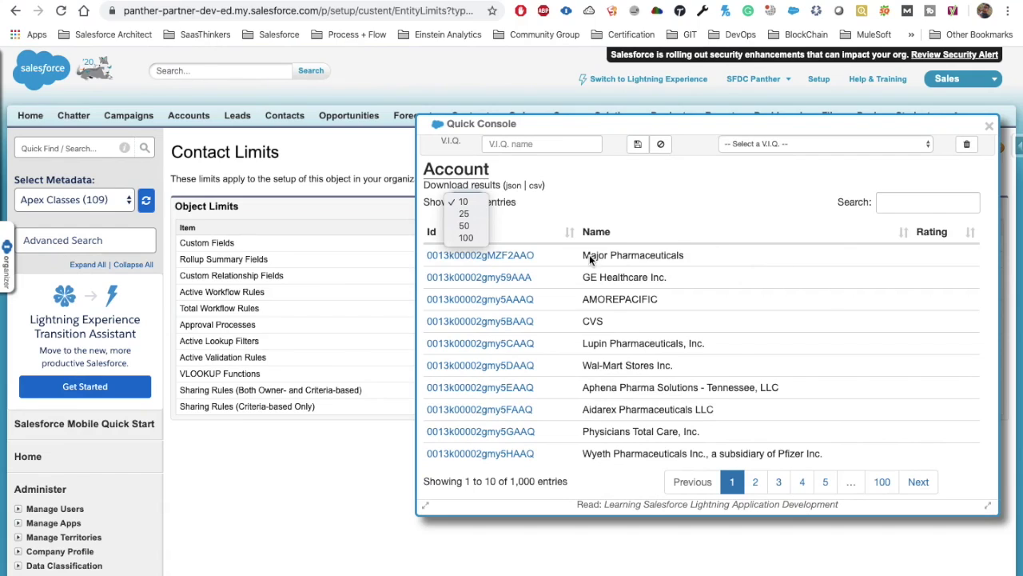
click(909, 203)
click(910, 202)
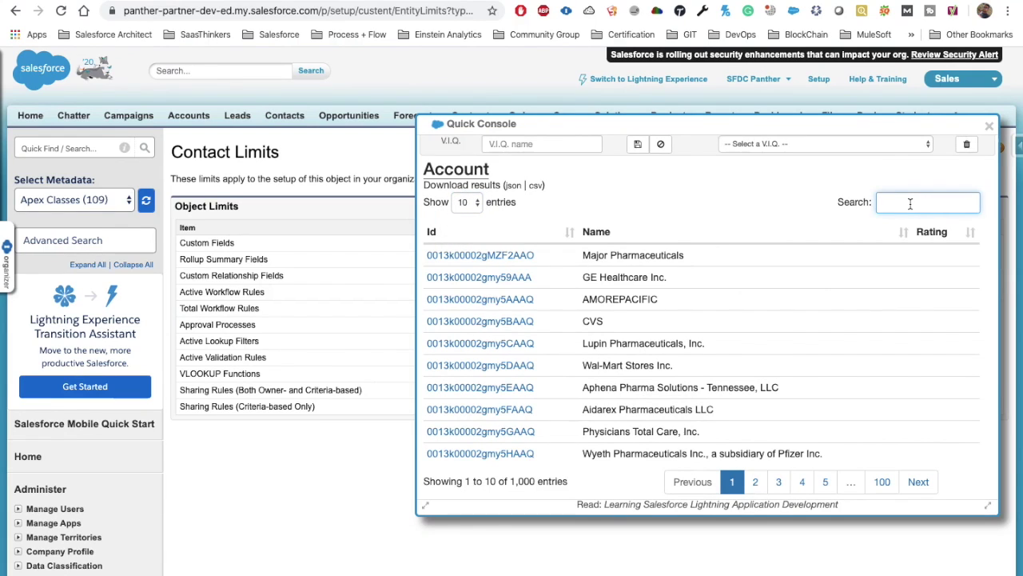
text(majo)
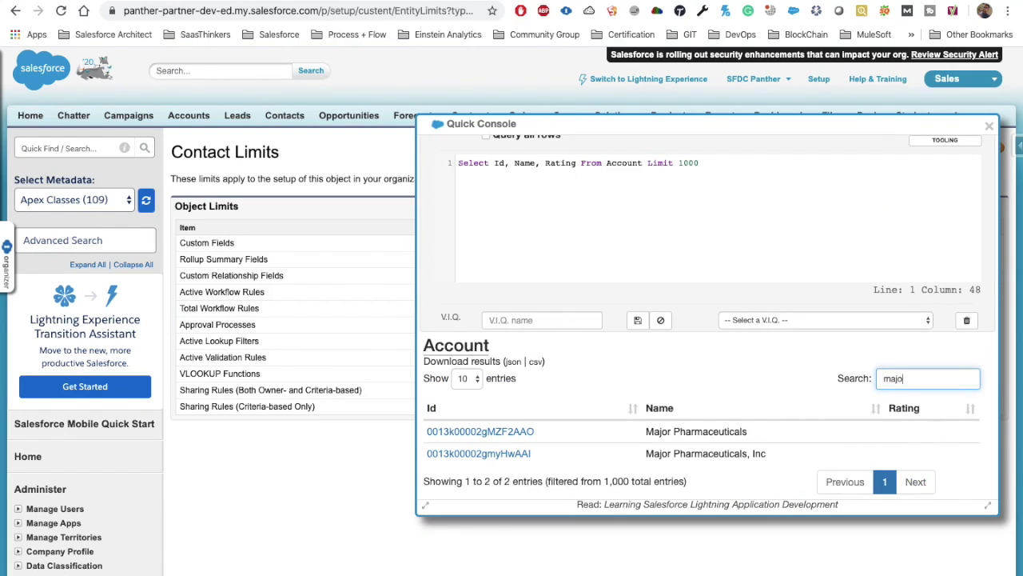
scroll(749, 437, down, 2)
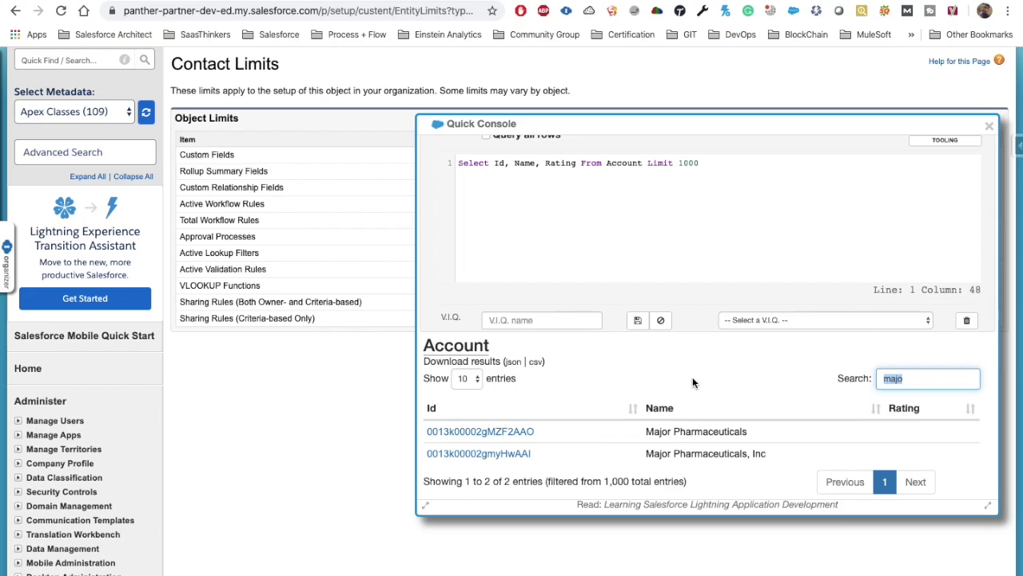
Set the Account results to show 25 entries per page and clear the search filter.
click(468, 377)
click(462, 391)
click(909, 381)
key(BackSpace)
key(BackSpace)
key(BackSpace)
key(BackSpace)
scroll(792, 360, down, 10)
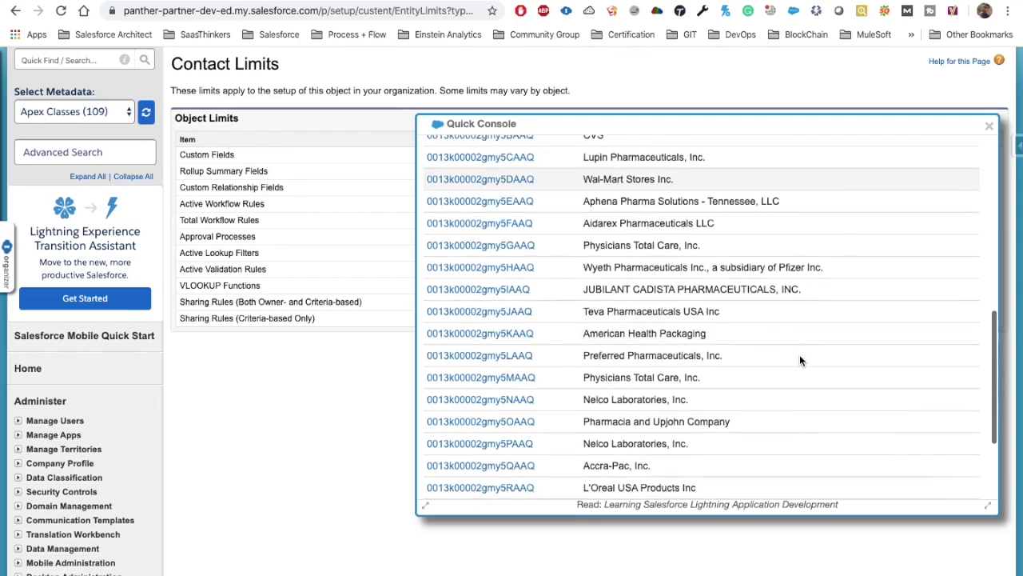
scroll(801, 360, up, 15)
scroll(768, 400, down, 10)
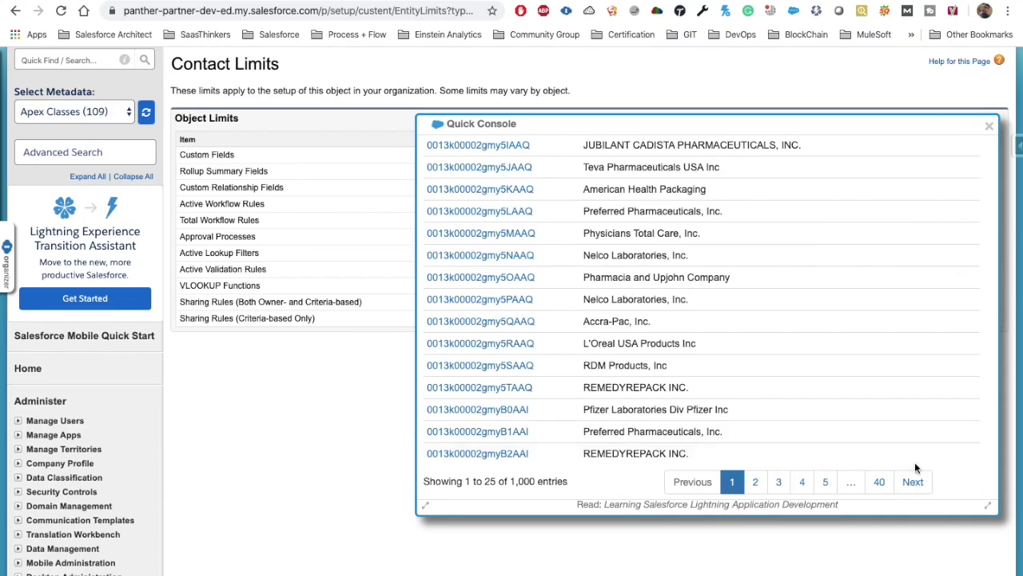
Reselect the Account query with the 1000-record limit from the Quick Query history.
scroll(758, 359, up, 10)
click(566, 222)
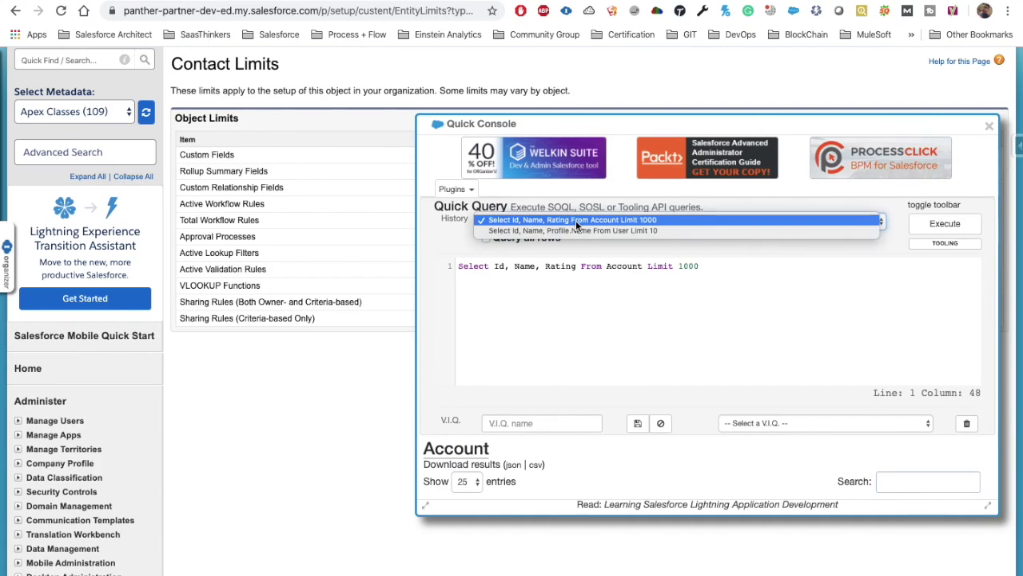
click(659, 219)
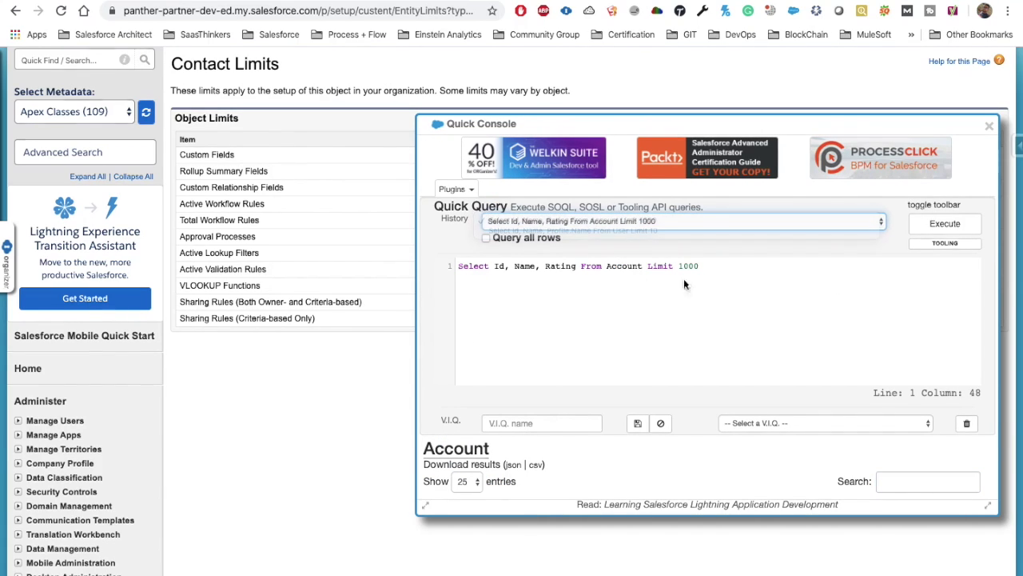
Switch to the Execute Anonymous plugin, execute System.debug('Hello World!'); and examine the resulting log.
click(462, 190)
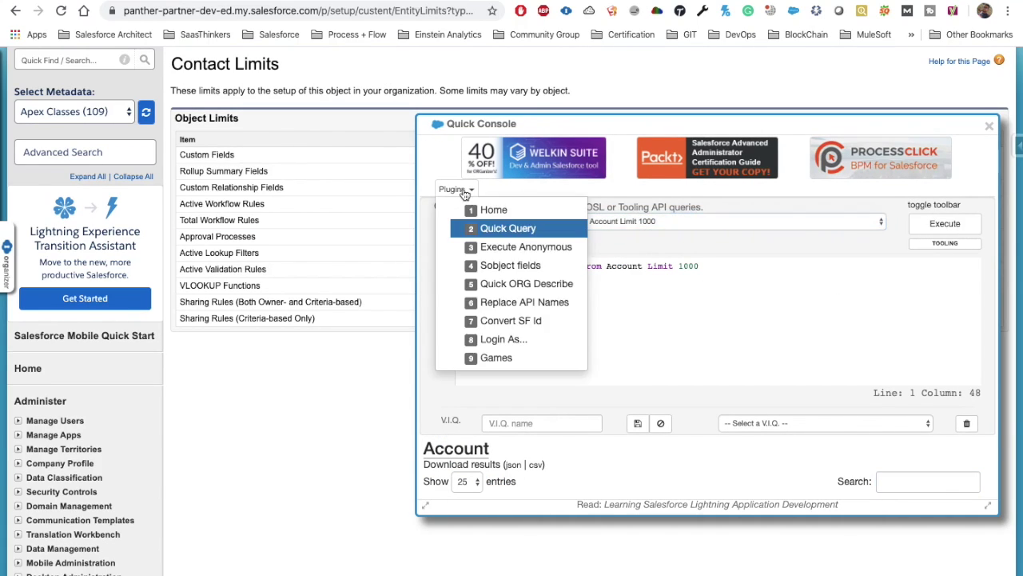
click(509, 248)
drag(632, 352, 439, 357)
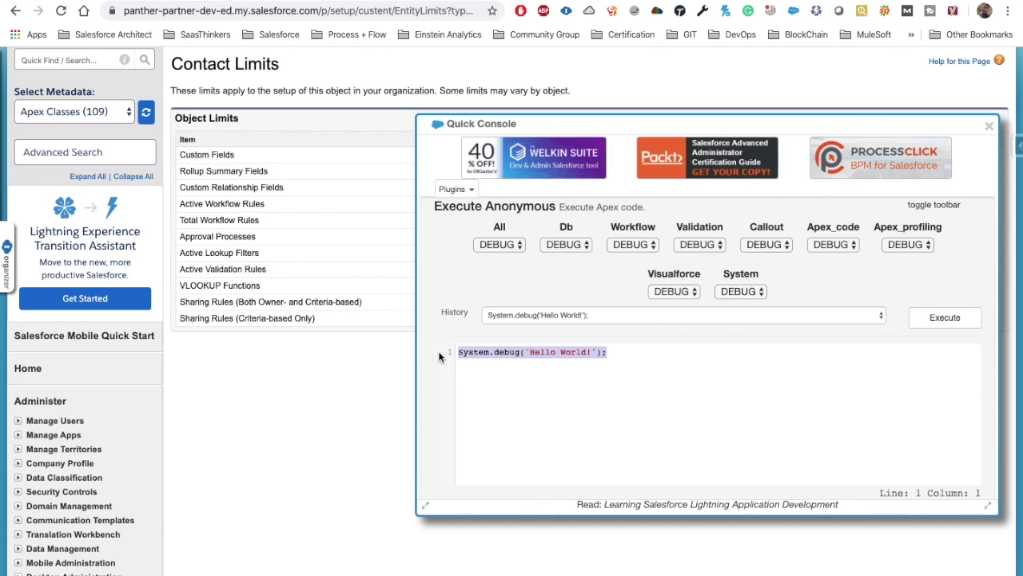
click(945, 317)
scroll(712, 374, down, 3)
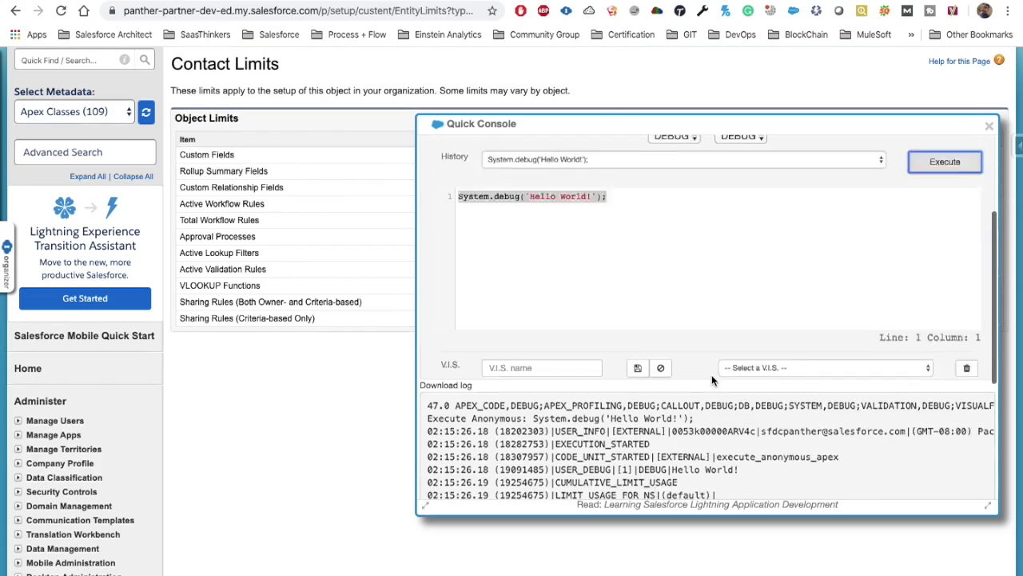
scroll(693, 413, down, 4)
drag(669, 478, 432, 171)
Set the All log level to ERROR in Execute Anonymous and highlight the System.debug statement.
scroll(676, 293, up, 5)
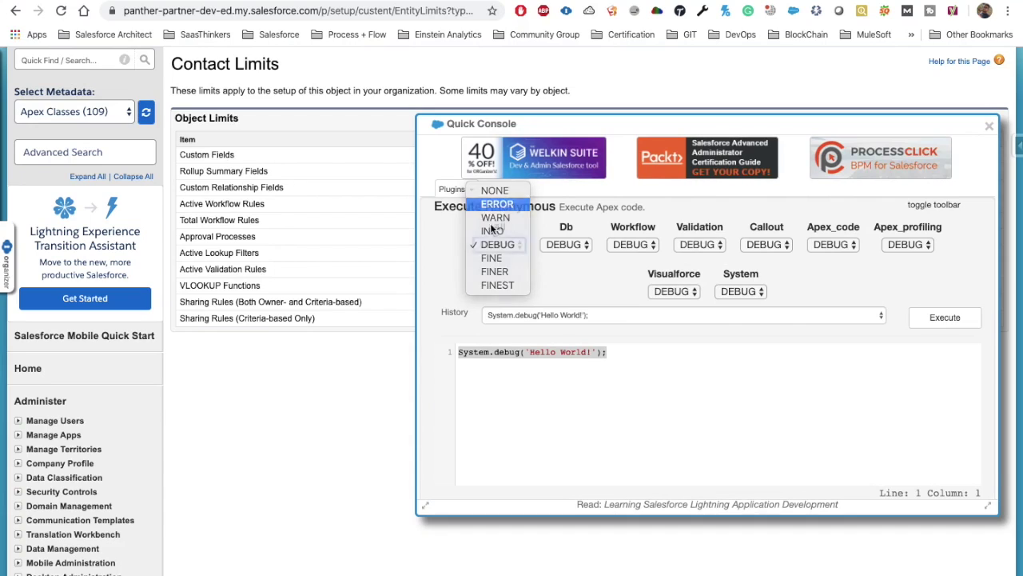
click(506, 204)
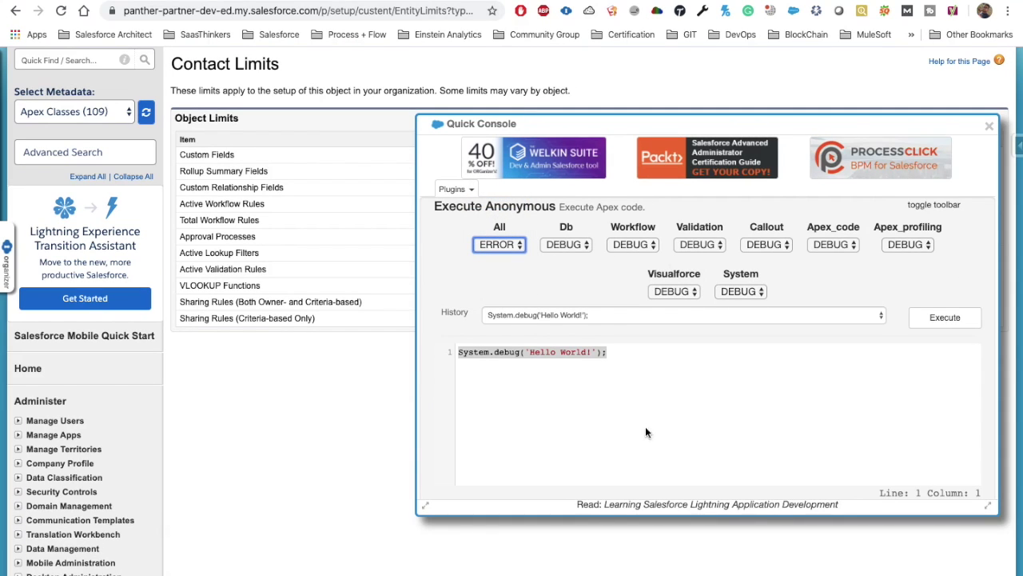
key(ctrl+Return)
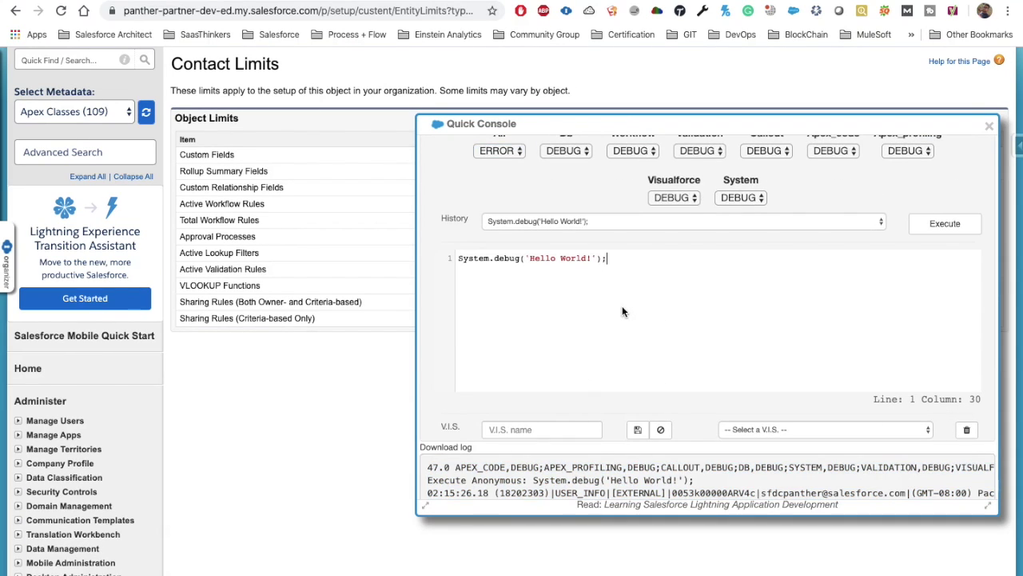
drag(629, 256, 459, 252)
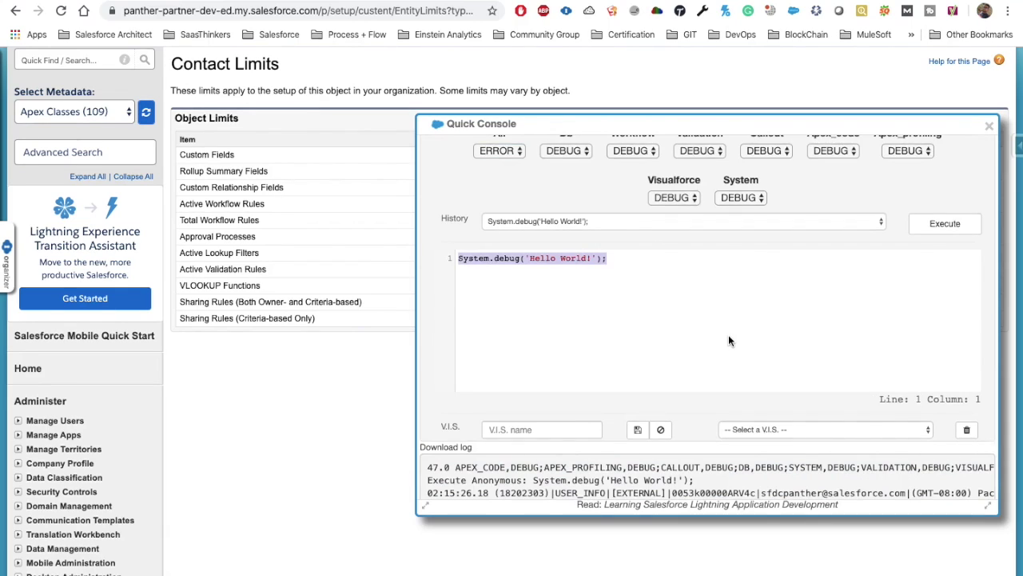
Switch the Quick Console to the Sobject fields plugin and make the Sobject ID field ready for entry.
scroll(729, 340, up, 3)
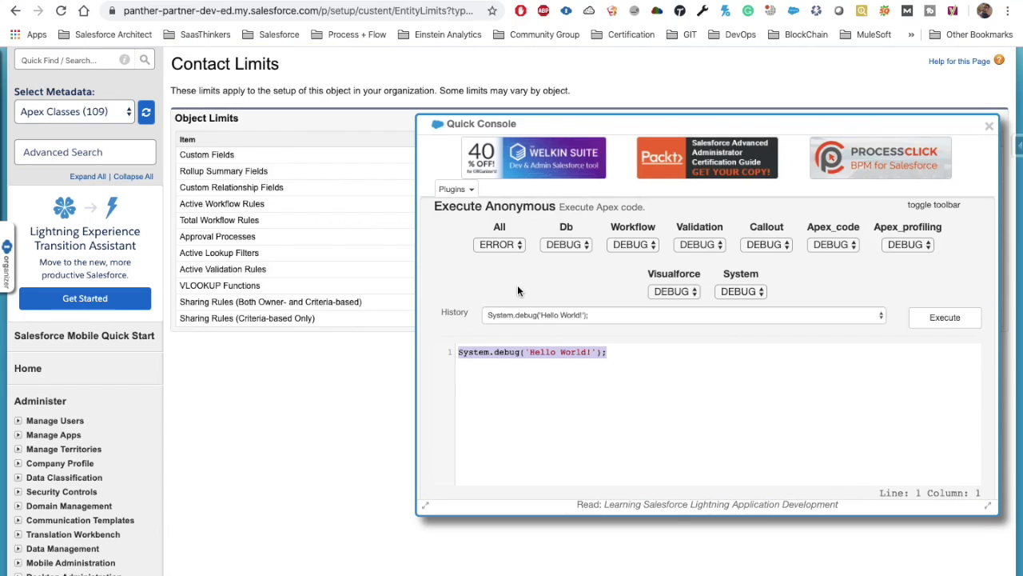
click(454, 189)
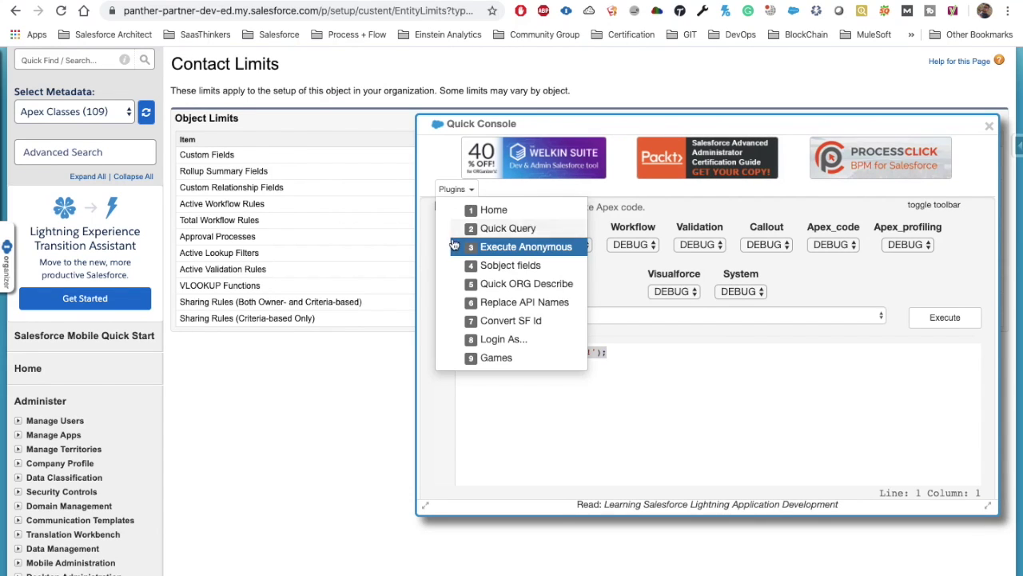
click(532, 267)
click(678, 226)
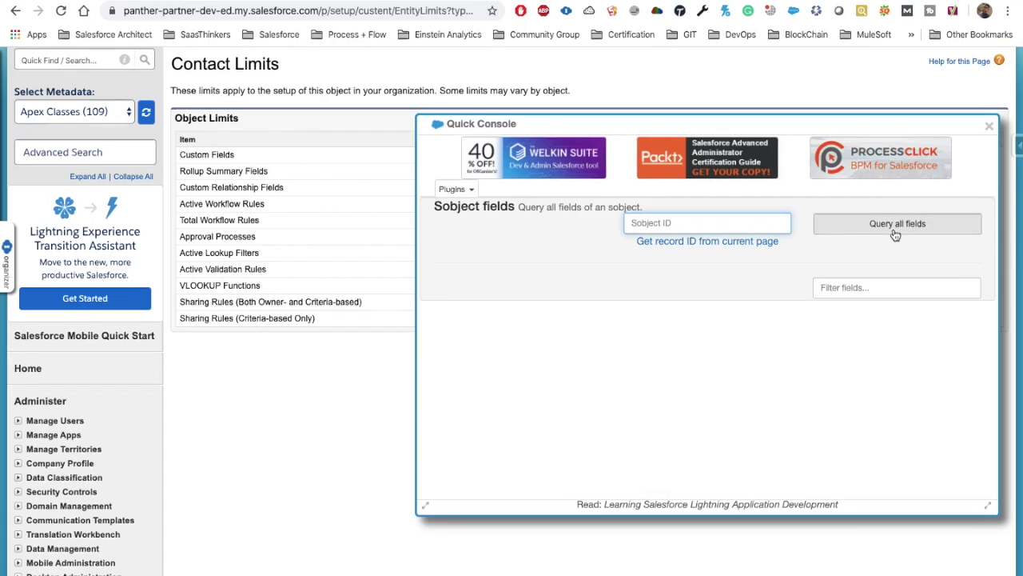
Open Leads in a new browser tab, open the first recent lead and copy its record ID from the URL.
scroll(256, 149, up, 2)
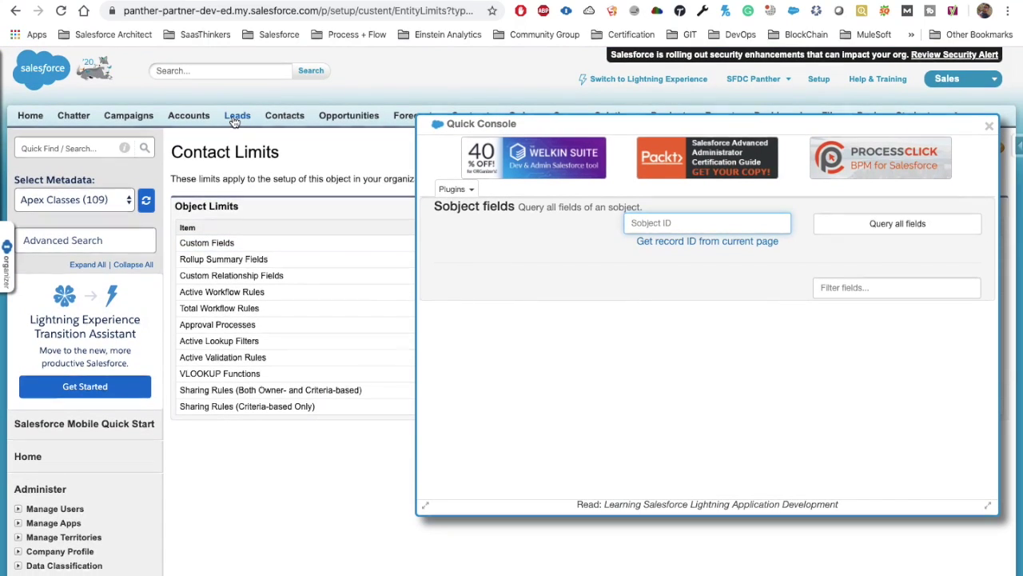
super+click(234, 120)
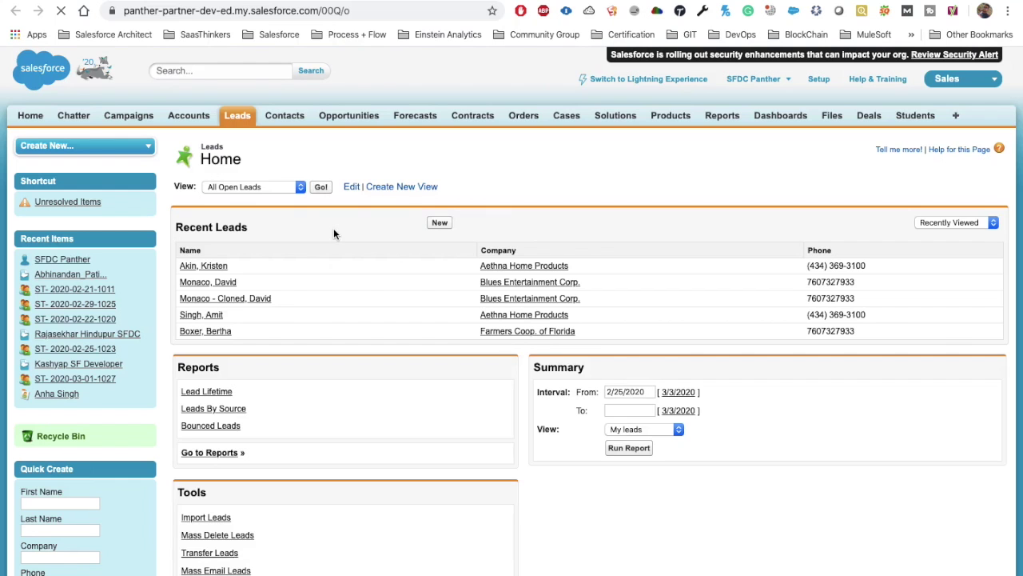
click(207, 267)
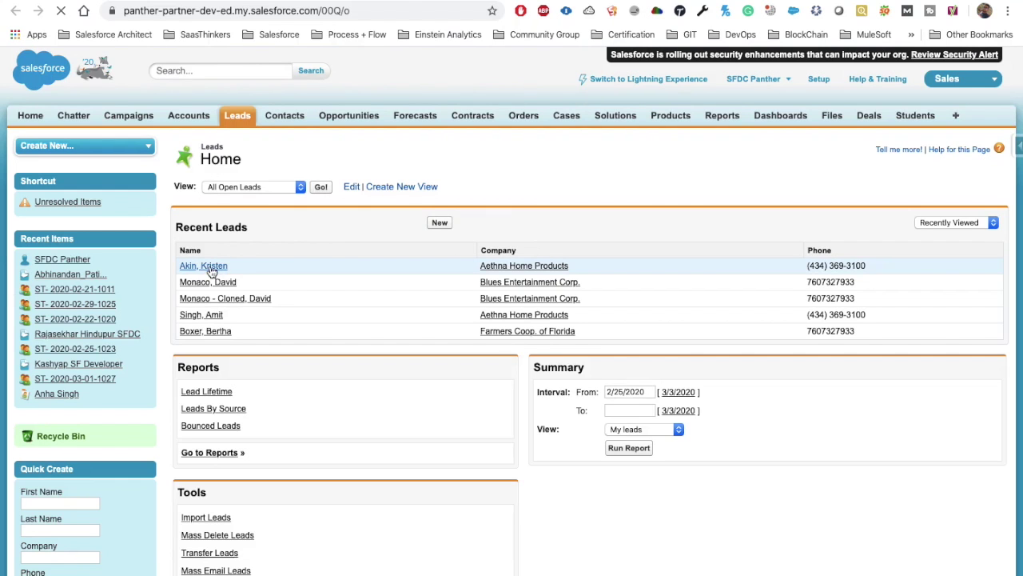
double_click(355, 11)
key(super+c)
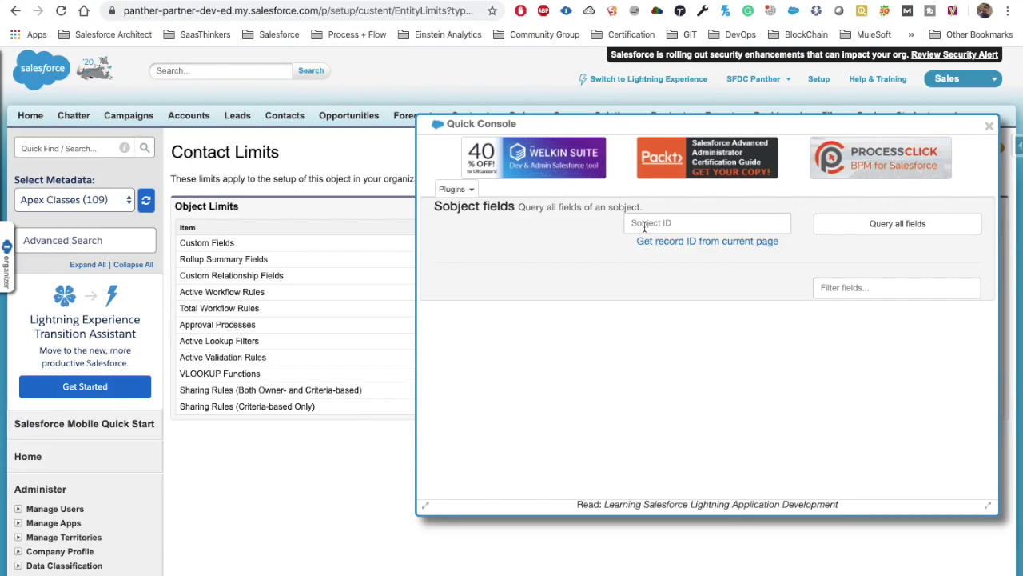
Paste the copied lead ID as the Sobject ID, query all fields and look through the returned field list.
click(645, 226)
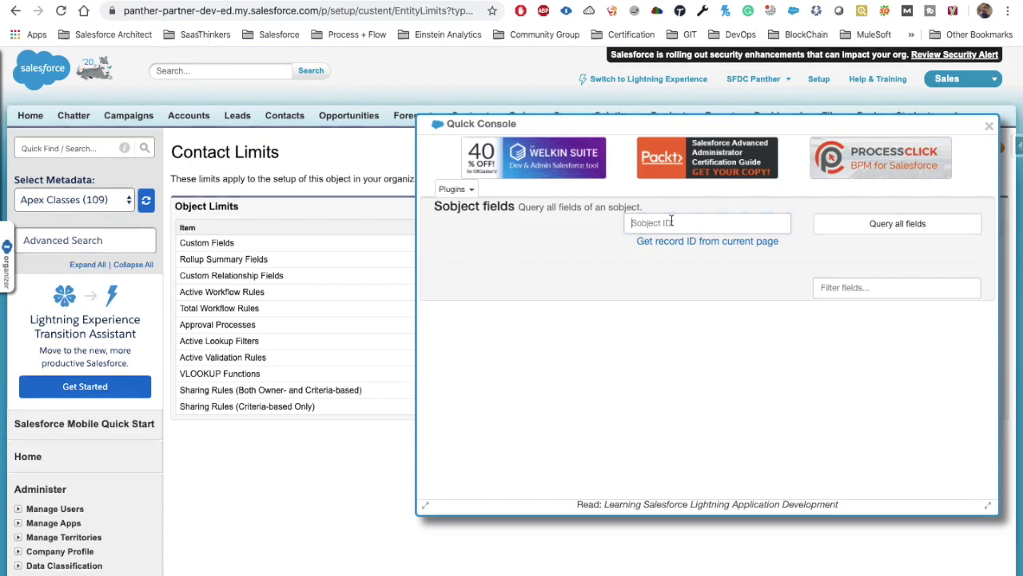
key(super+v)
click(901, 232)
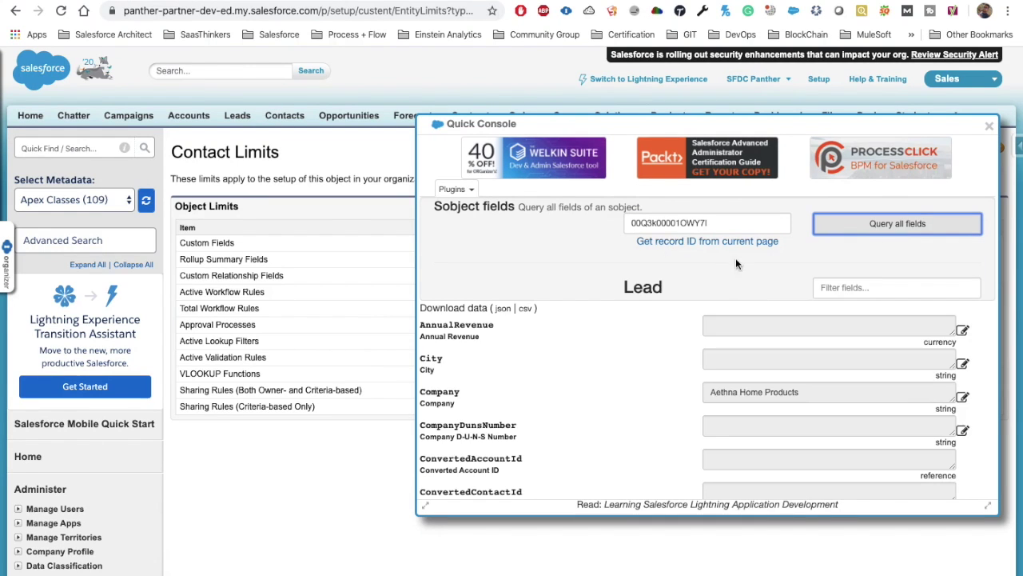
scroll(586, 372, down, 1)
scroll(513, 409, down, 20)
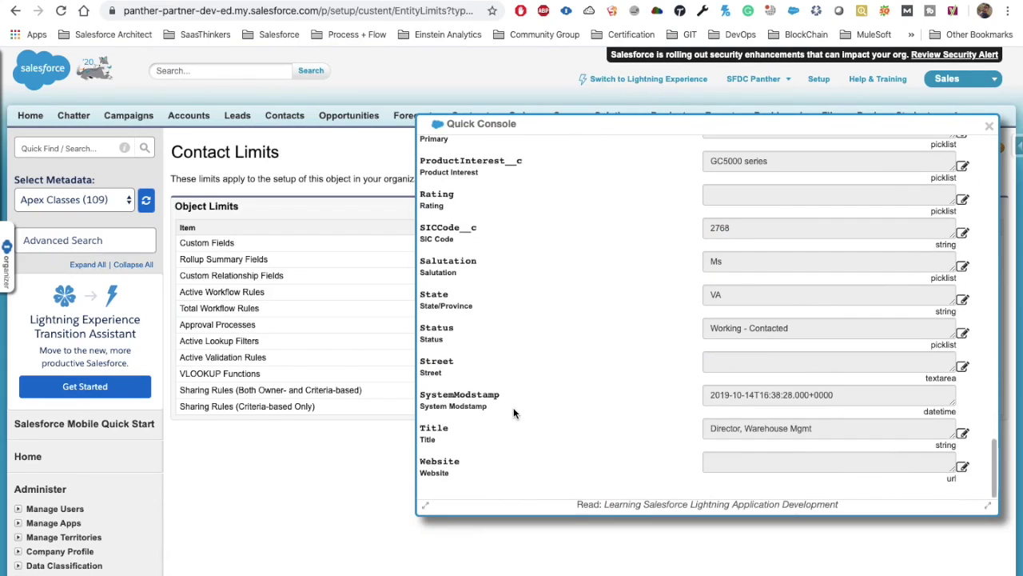
scroll(513, 407, up, 20)
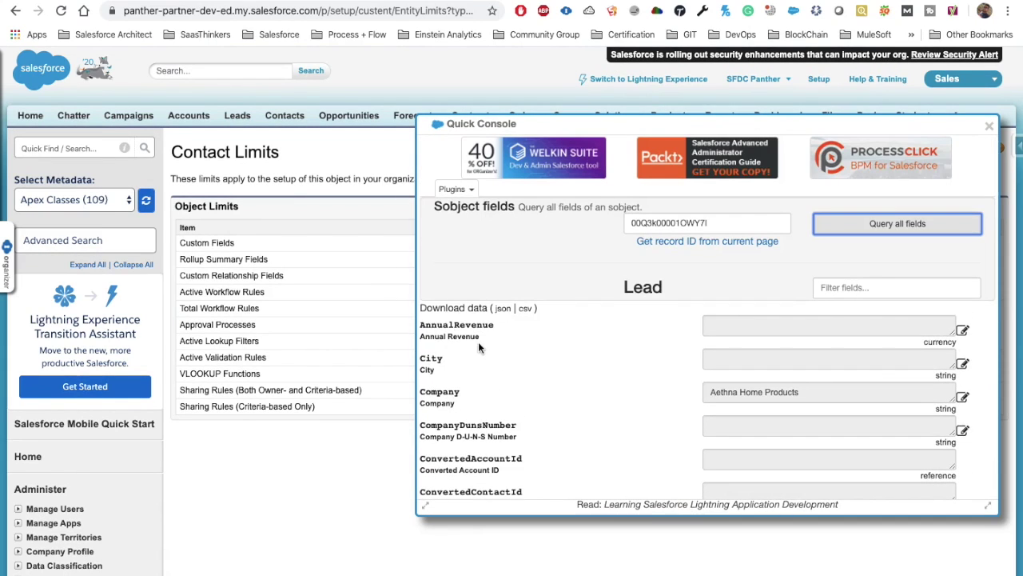
Set the lead's AnnualRevenue field to 763 in the Sobject fields list and save it.
drag(422, 328, 483, 339)
double_click(460, 334)
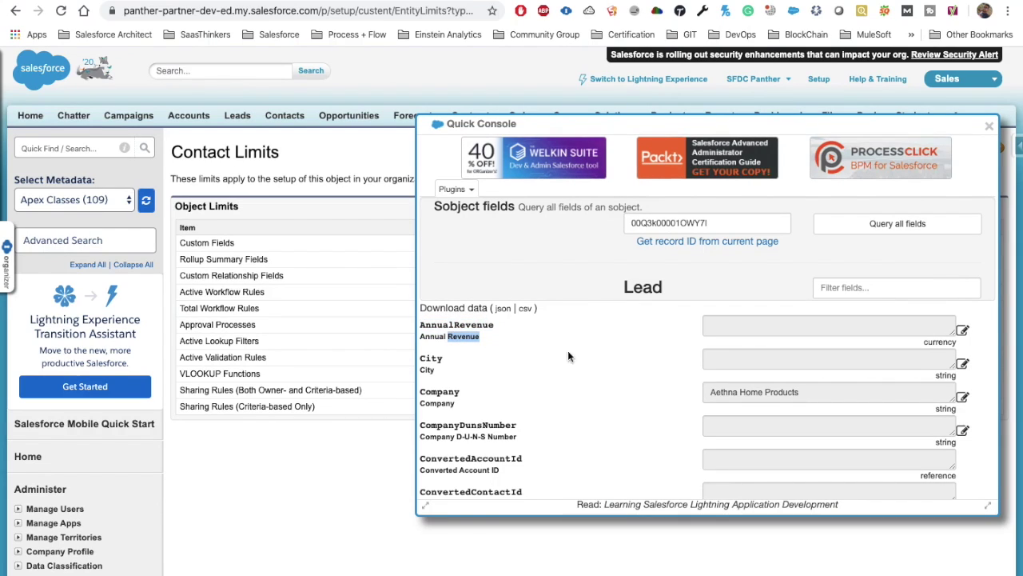
click(959, 330)
click(771, 323)
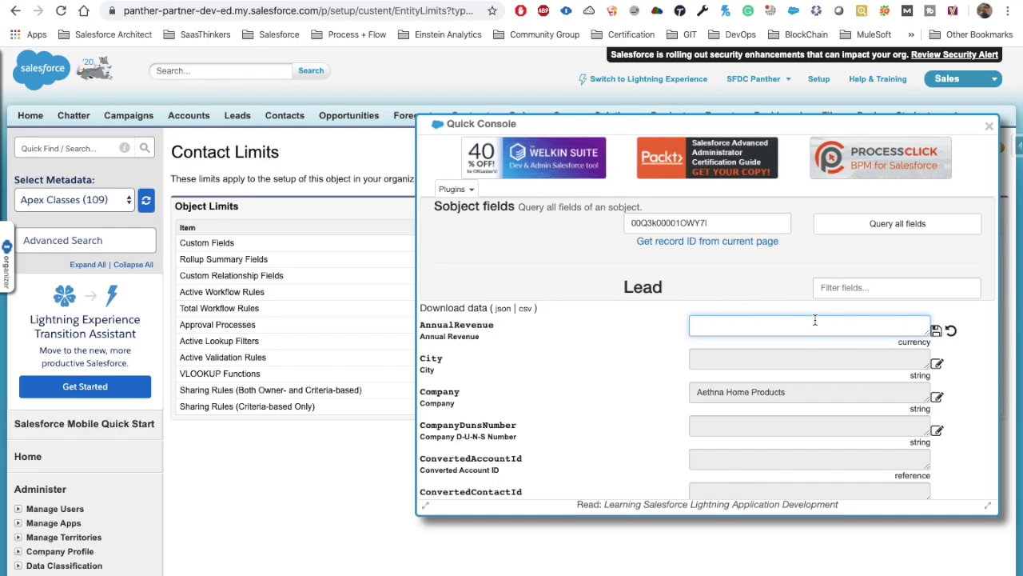
text(763)
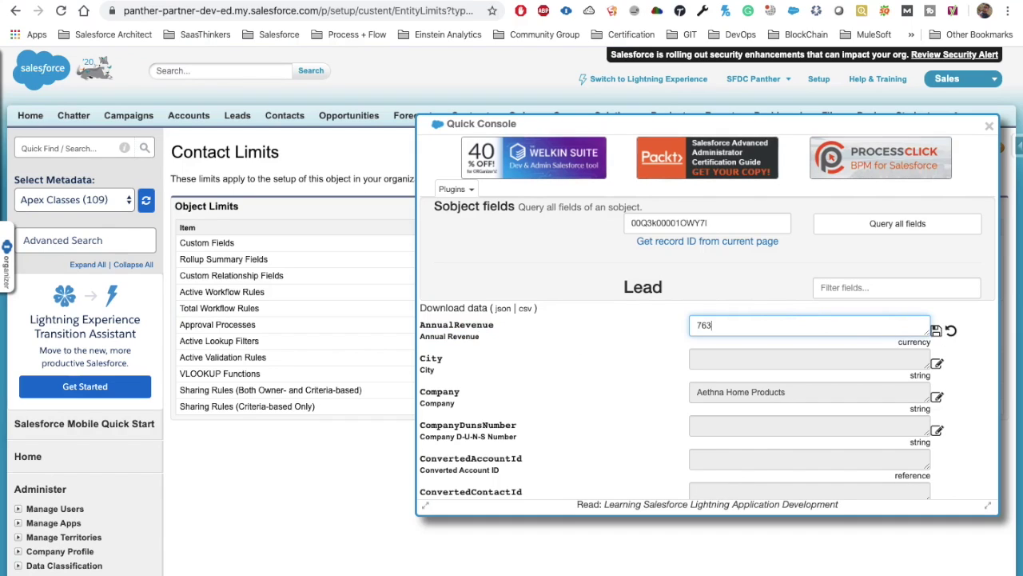
click(937, 330)
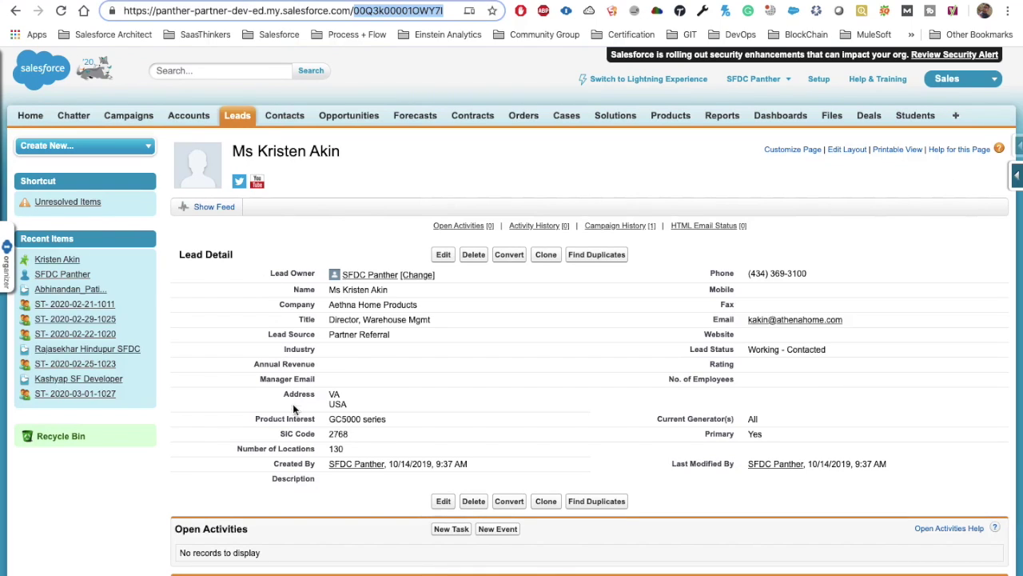
Reload the lead record page to check the saved change and return to the Quick Console's Sobject fields list.
click(61, 11)
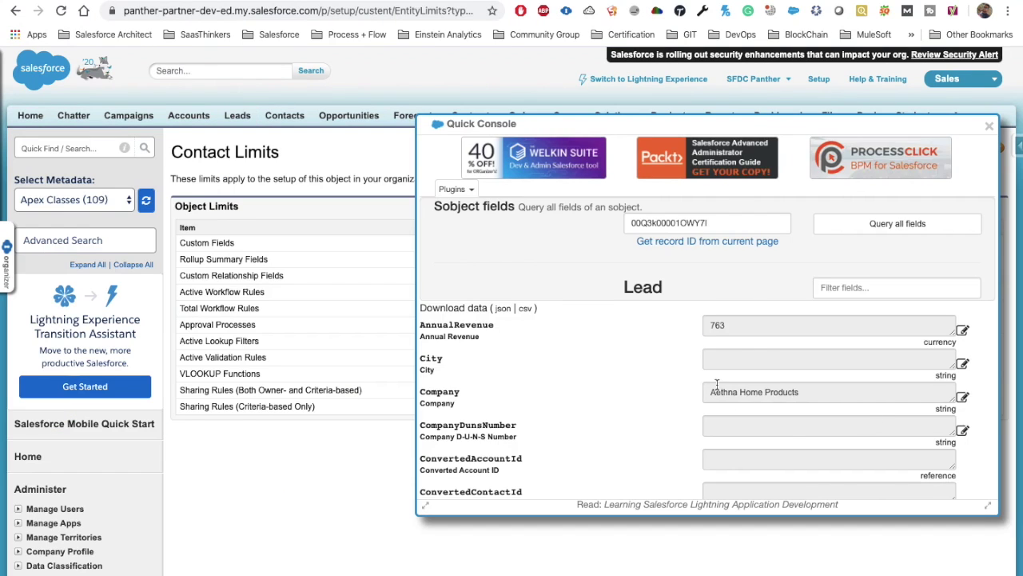
scroll(711, 378, down, 10)
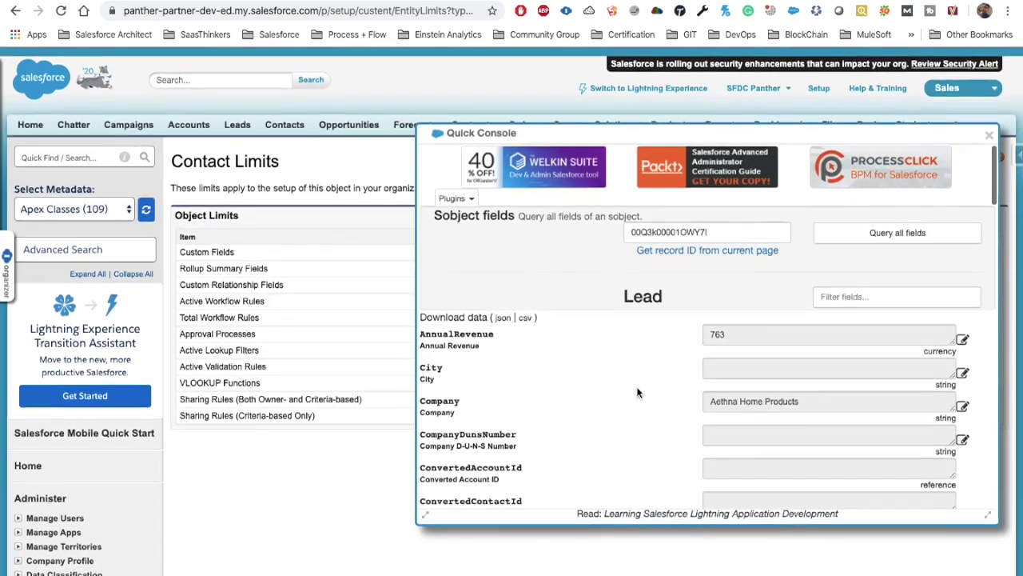
Switch the Quick Console to the Quick ORG Describe plugin, describe the org and look through the object list.
click(455, 190)
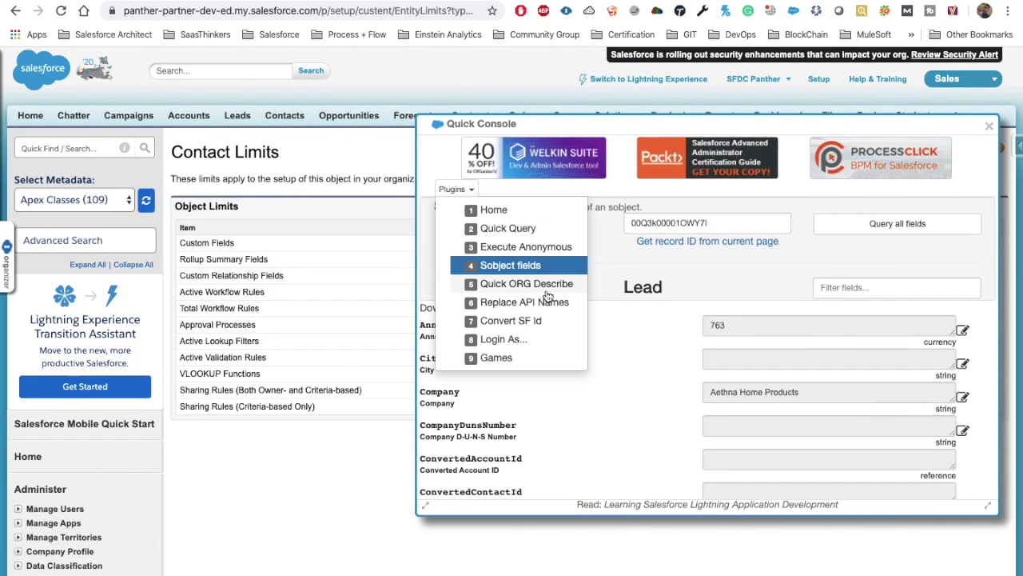
click(520, 285)
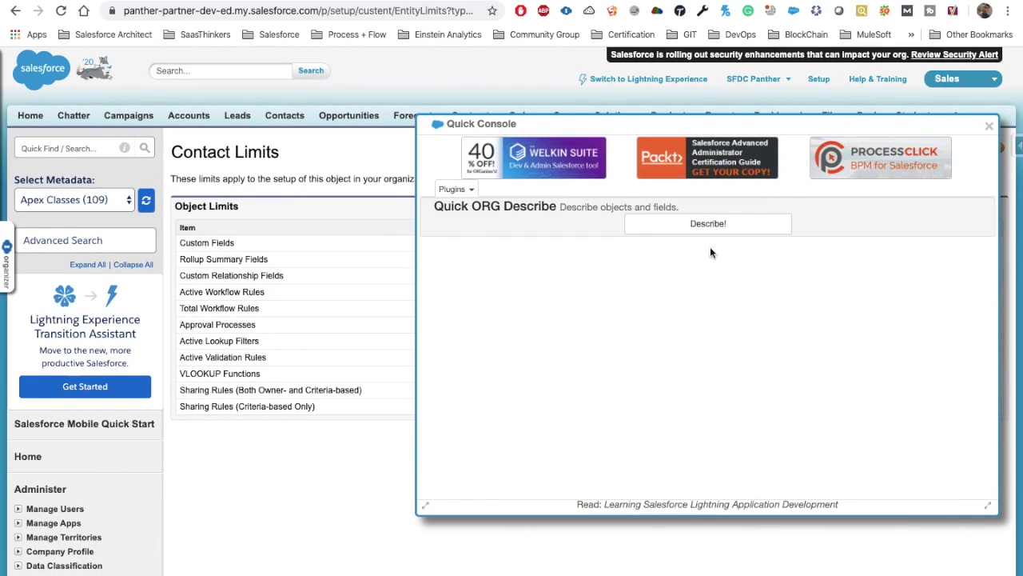
click(707, 225)
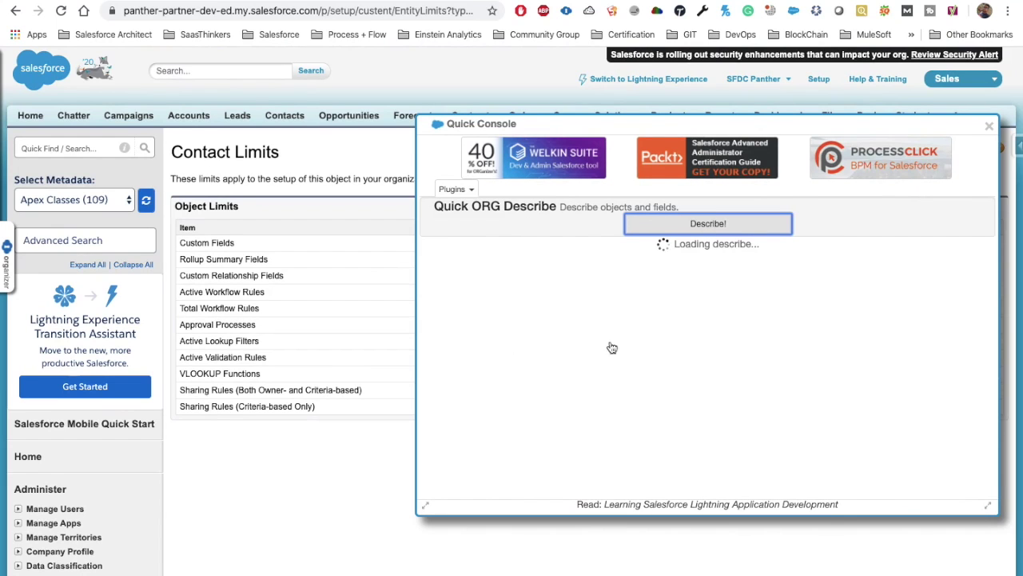
scroll(814, 333, down, 10)
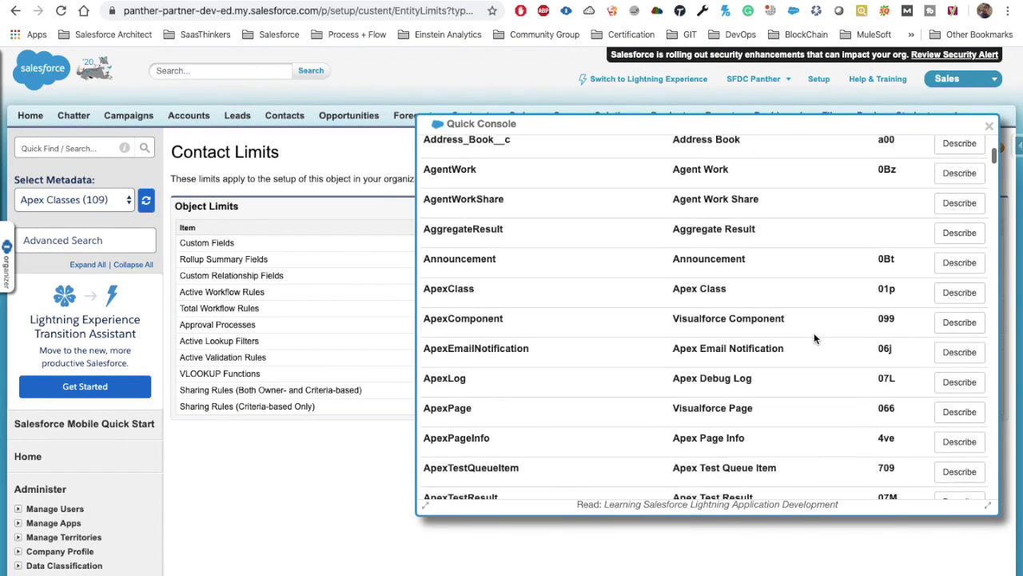
scroll(814, 332, up, 10)
scroll(799, 336, down, 1)
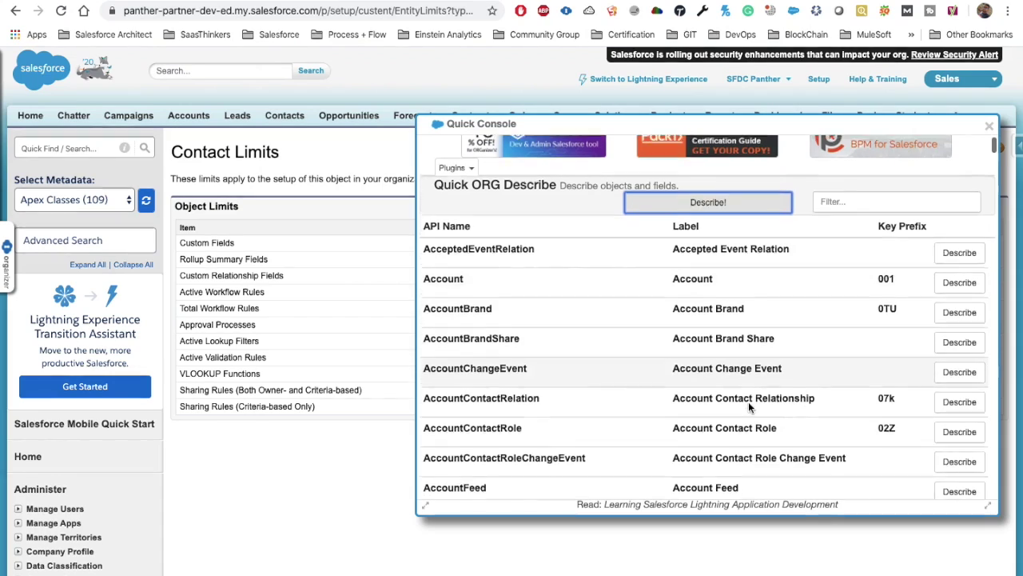
Describe the Account object and copy the query built from all of its fields.
click(962, 279)
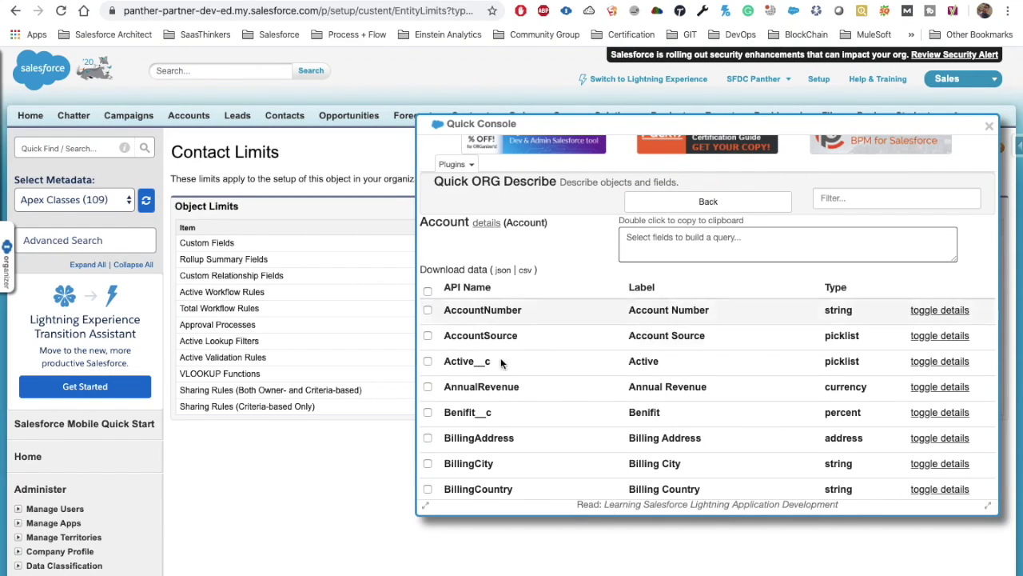
scroll(652, 412, down, 10)
scroll(657, 412, up, 10)
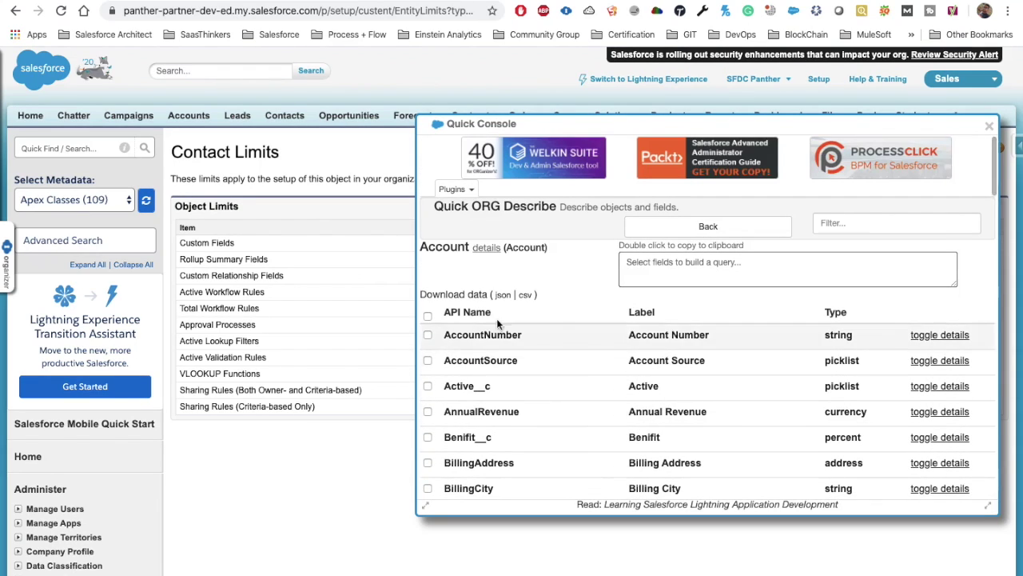
click(428, 316)
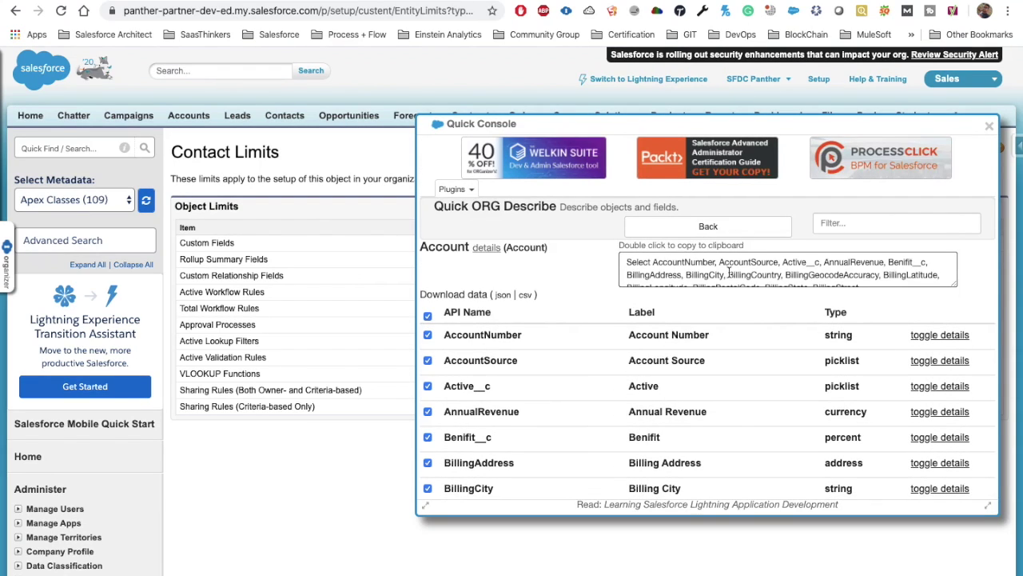
double_click(762, 271)
scroll(763, 270, down, 5)
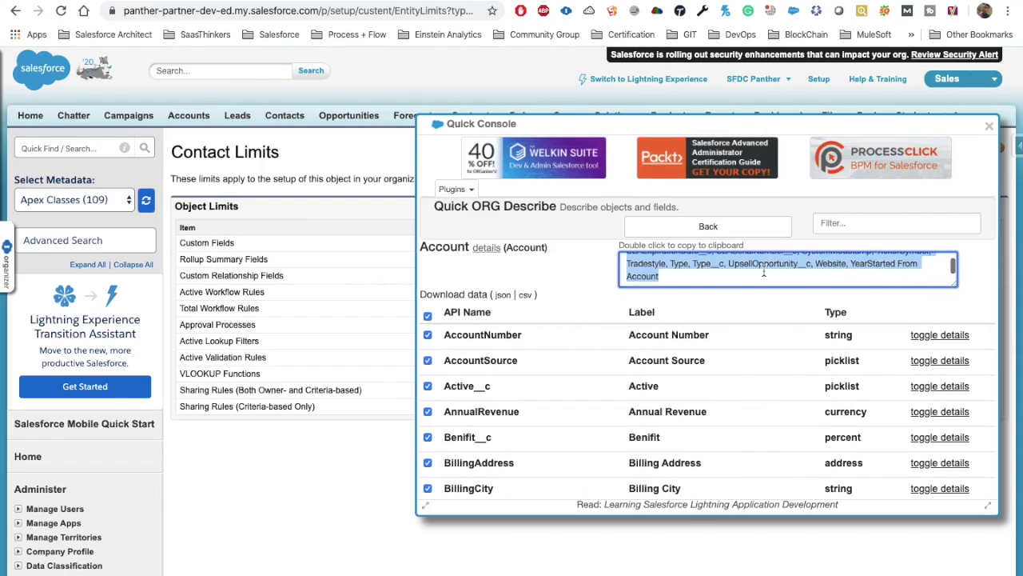
scroll(764, 272, up, 5)
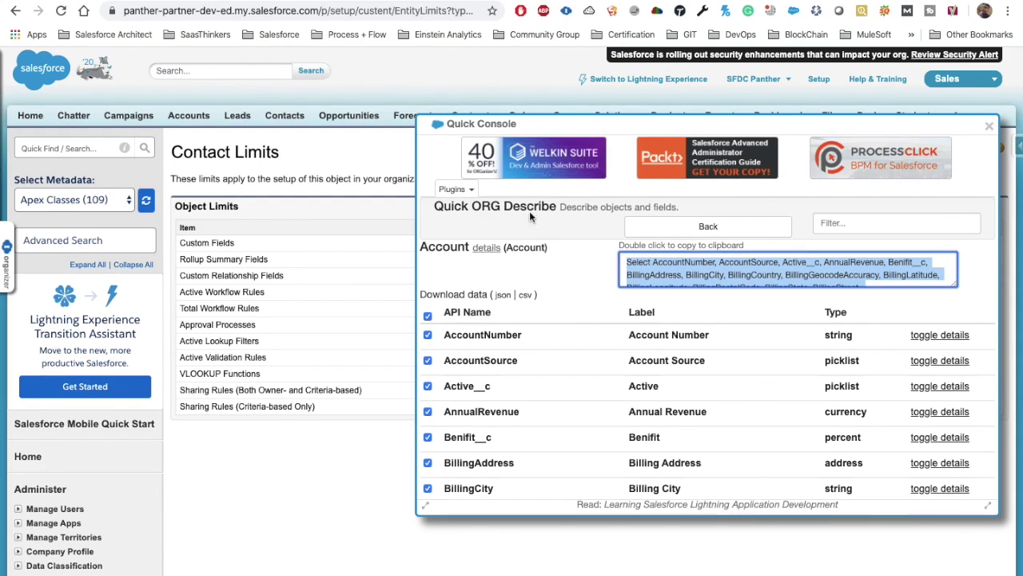
Replace the query in the Quick Query plugin with the copied Account query, add Limit 10 and execute it.
click(453, 190)
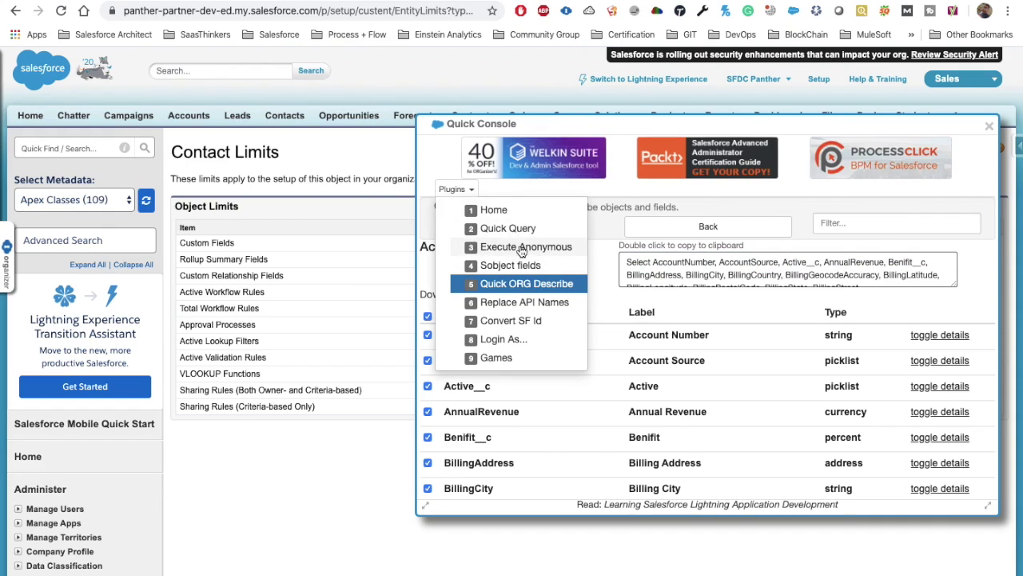
click(522, 249)
click(452, 190)
click(490, 230)
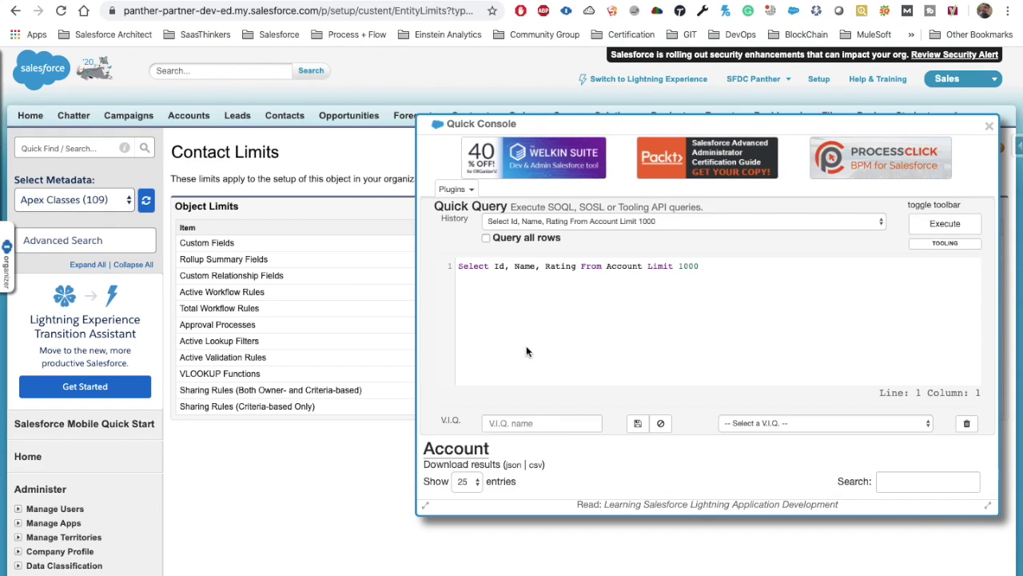
key(ctrl+v)
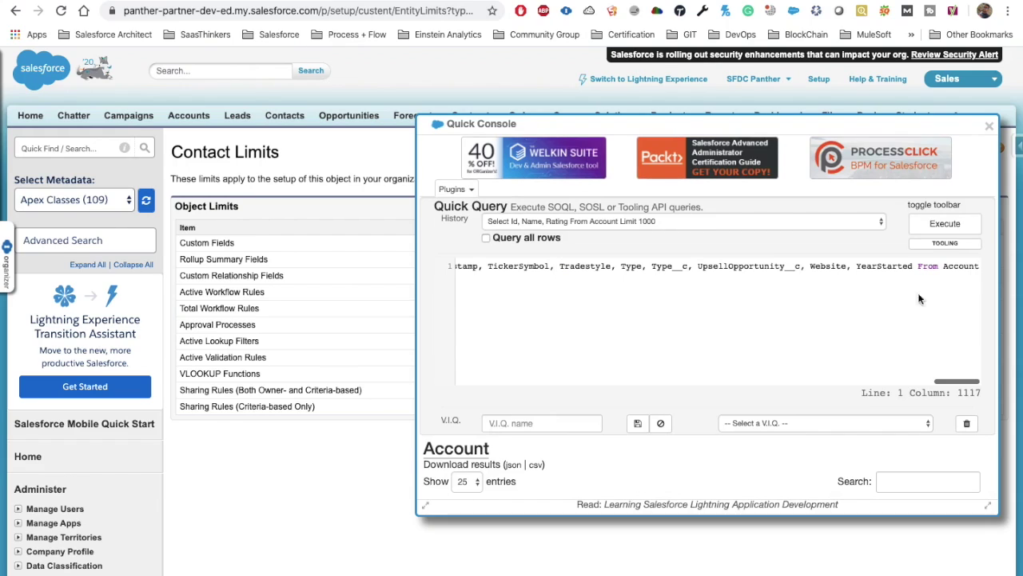
text(Limit 10)
click(951, 226)
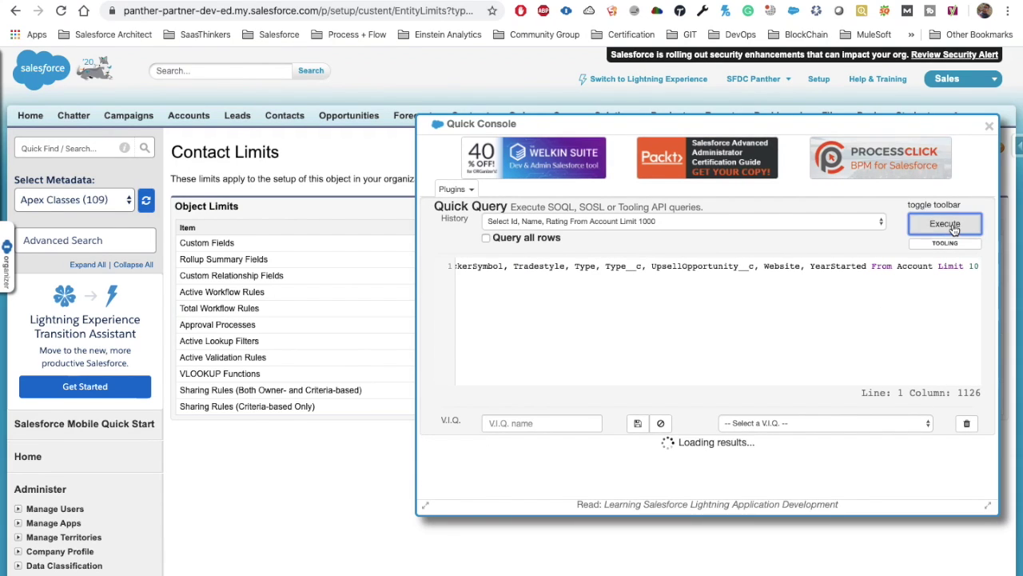
Examine the rows and columns of the Account query results.
scroll(689, 420, down, 3)
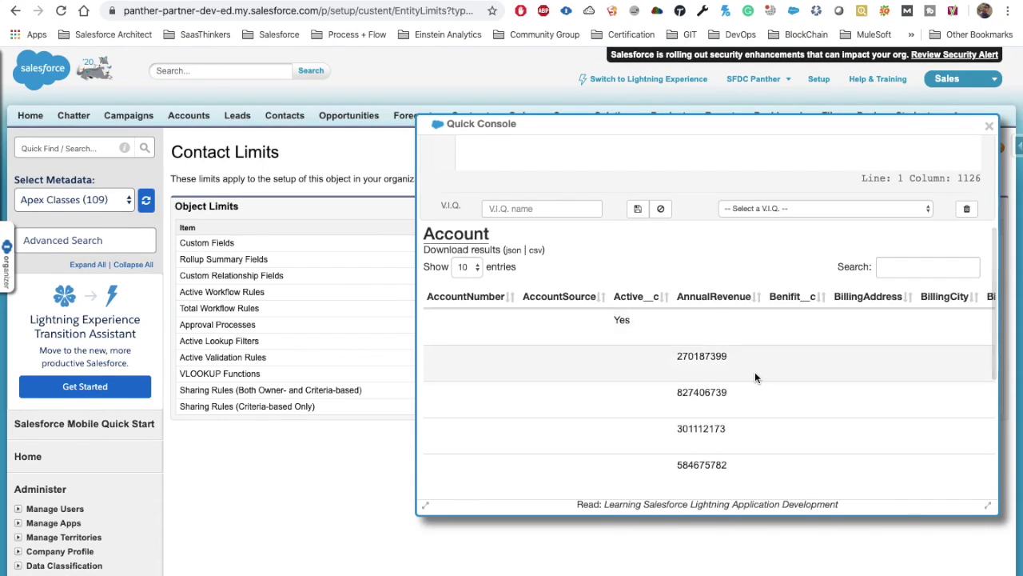
scroll(755, 372, down, 5)
scroll(755, 371, right, 5)
scroll(755, 376, right, 10)
scroll(756, 378, left, 10)
scroll(756, 379, up, 10)
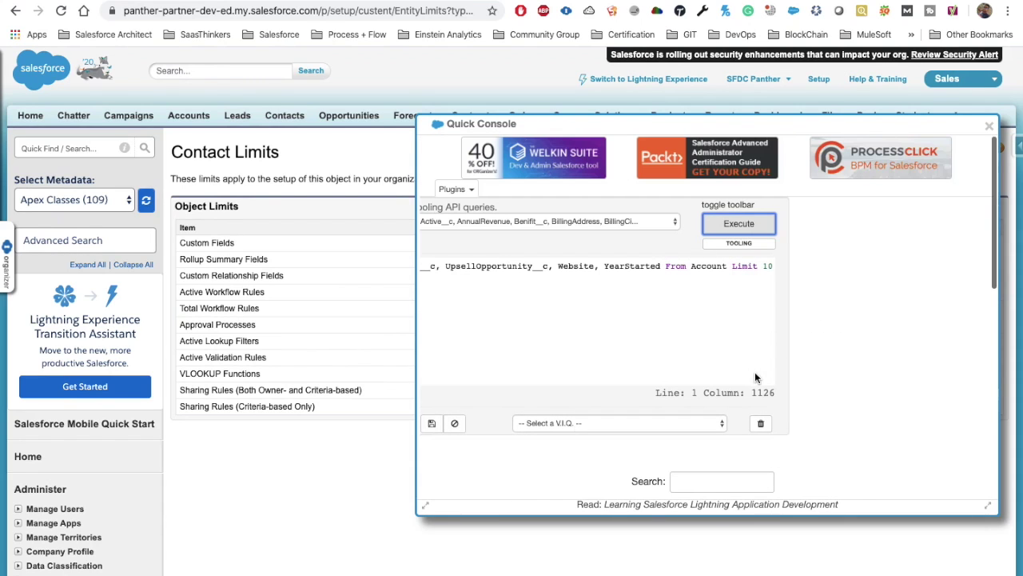
scroll(547, 329, left, 15)
scroll(712, 342, left, 10)
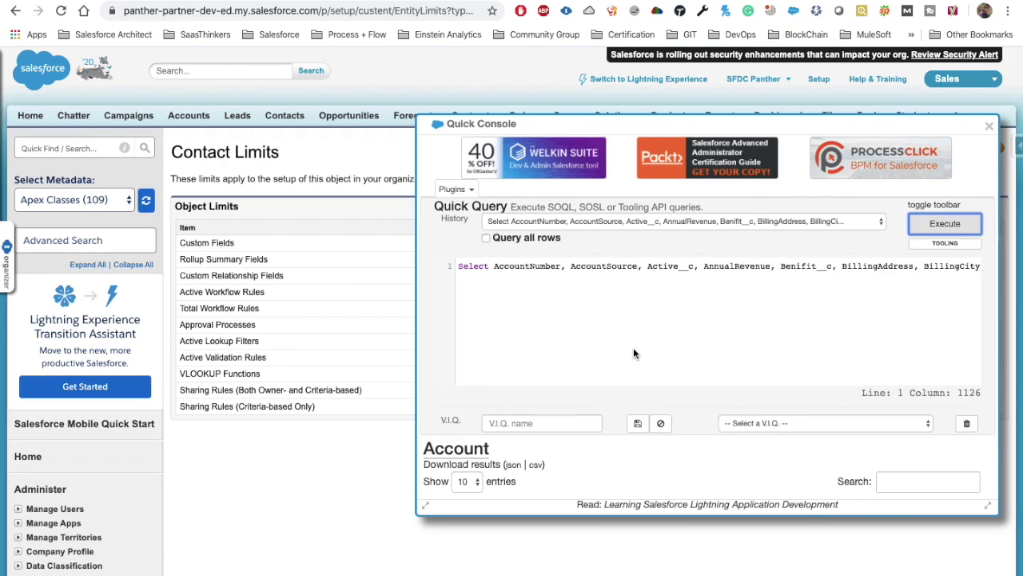
View the Convert SF Id plugin's 15 char and 18 char ID fields and close the Quick Console.
click(467, 190)
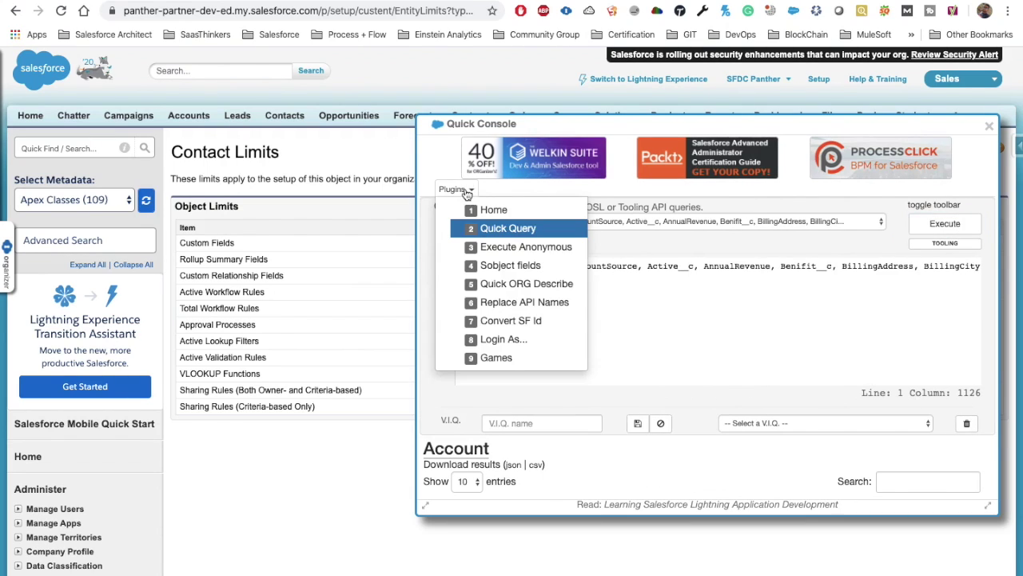
click(544, 321)
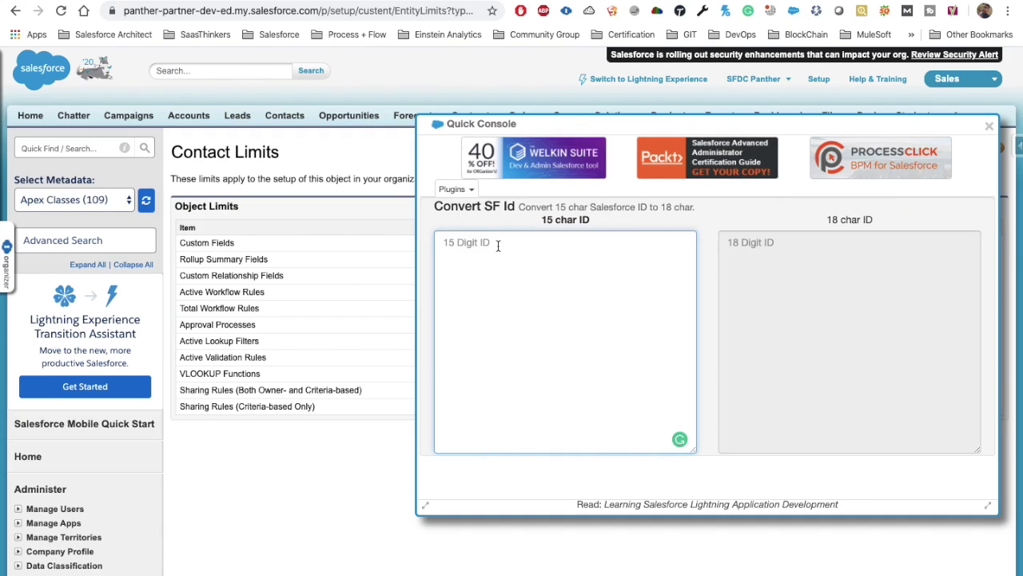
click(793, 241)
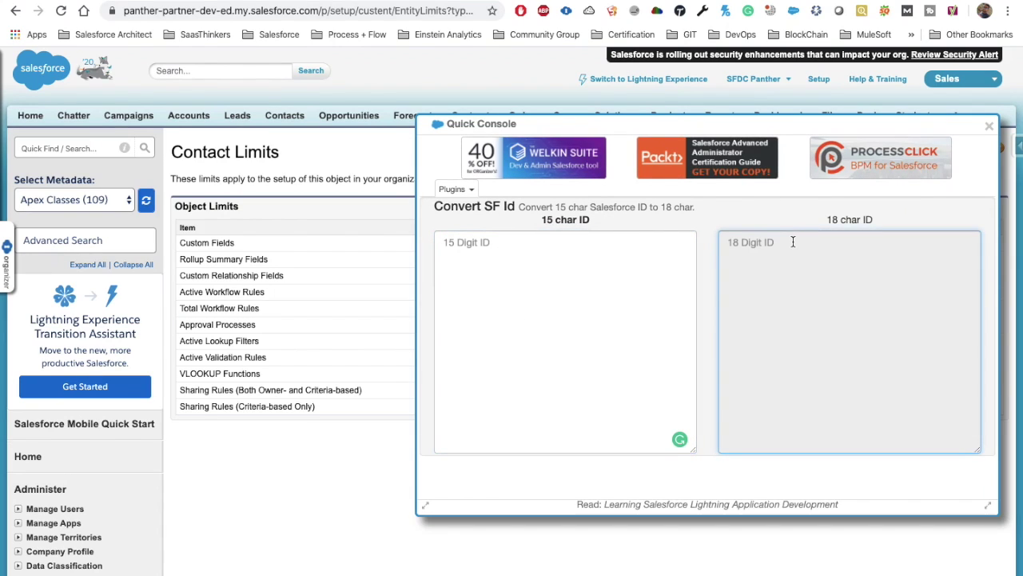
click(989, 126)
Open ORGanizer's Options page and check the ORGanizer Button orientation choices under Features, keeping Vertical.
mouse_move(2, 252)
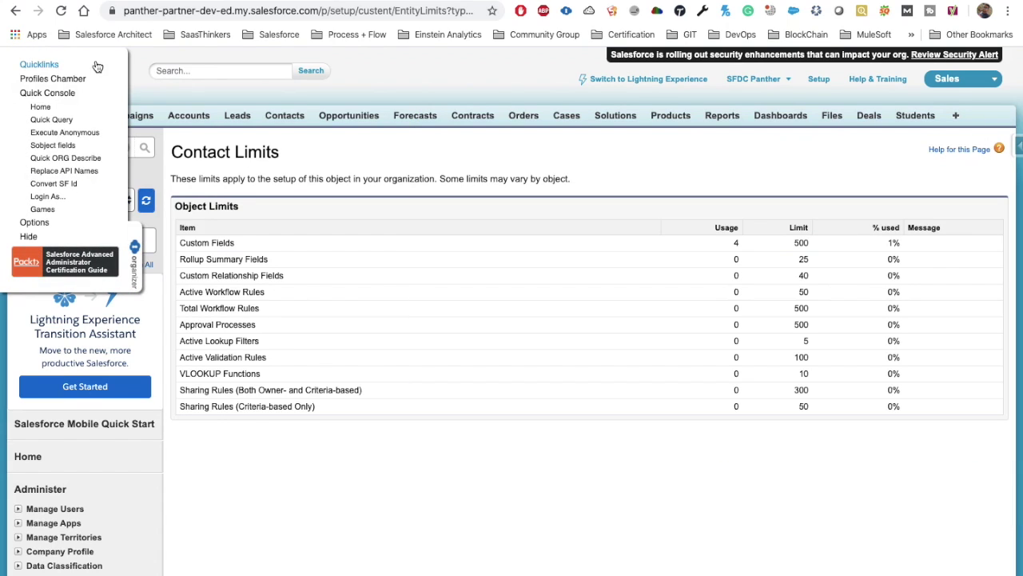
click(29, 223)
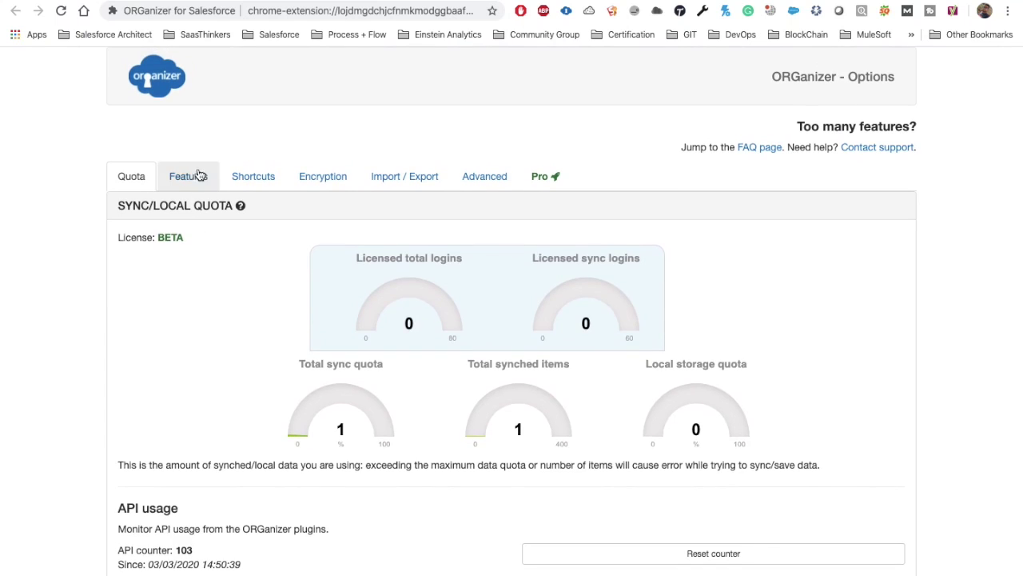
click(197, 175)
scroll(286, 377, down, 3)
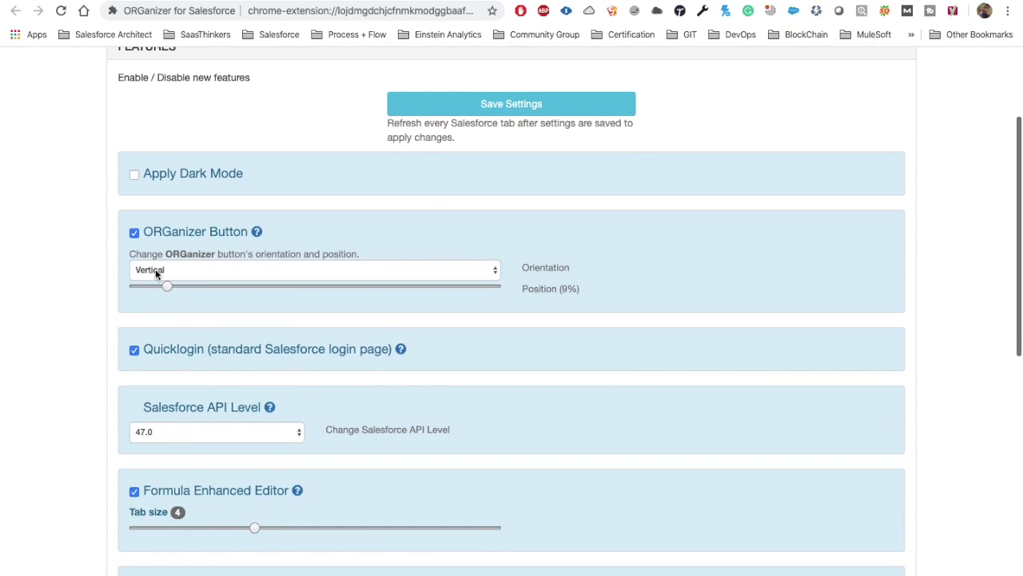
click(205, 270)
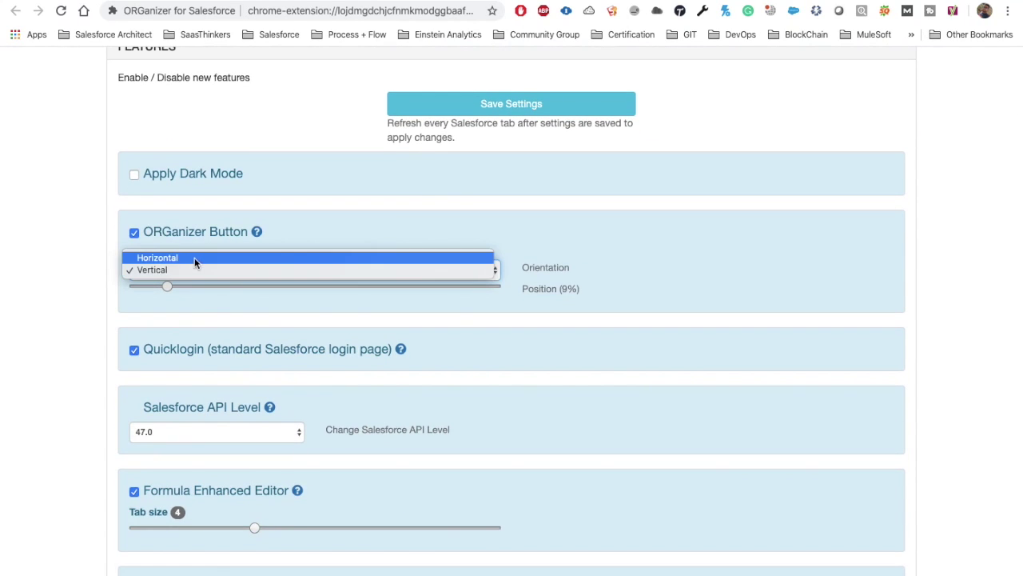
click(165, 299)
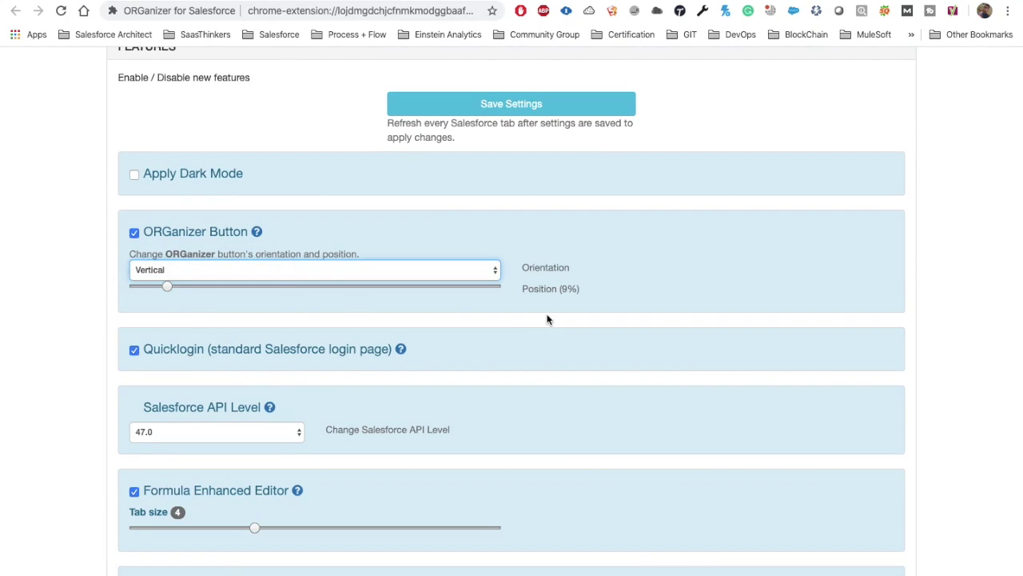
Review the remaining feature settings, from Salesforce API Level and Quick Console down to the Quicklinks sort order.
scroll(298, 332, down, 3)
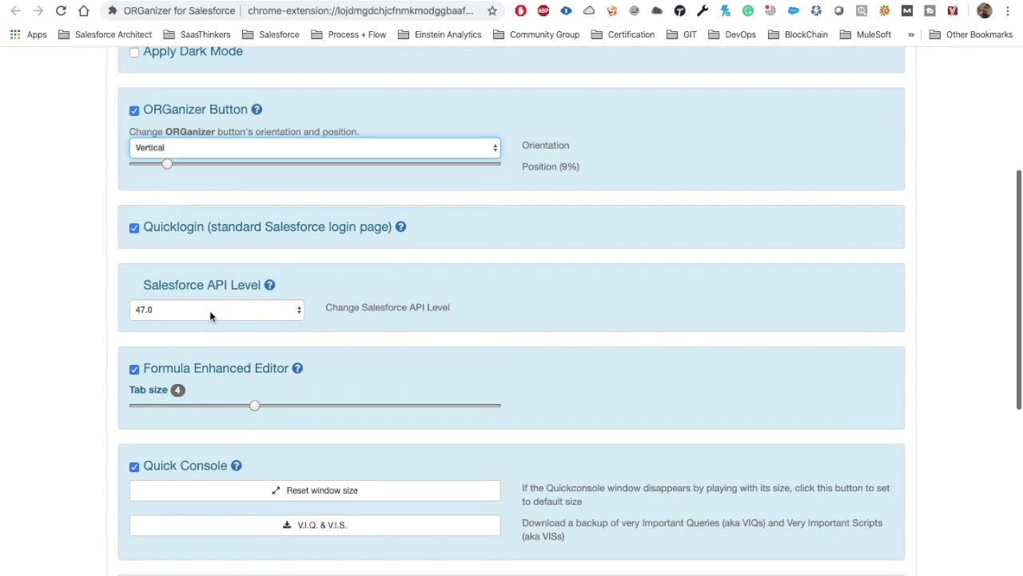
scroll(216, 318, down, 2)
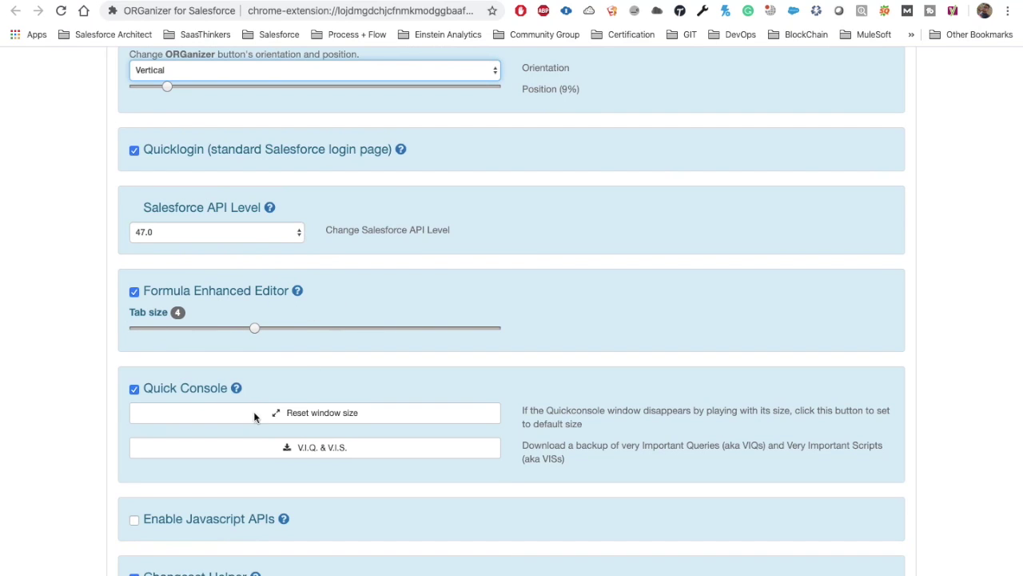
scroll(306, 425, down, 10)
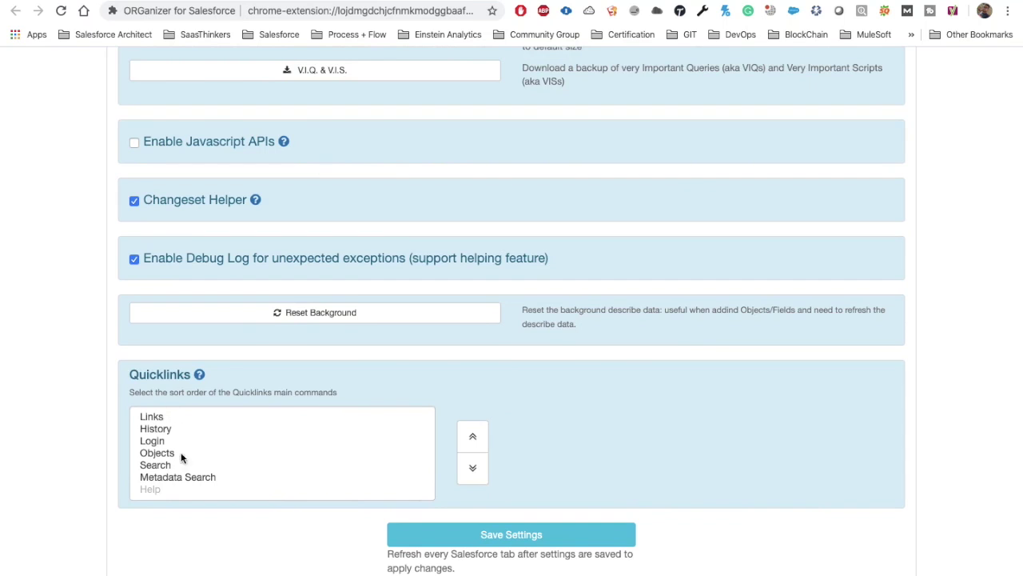
scroll(376, 347, up, 15)
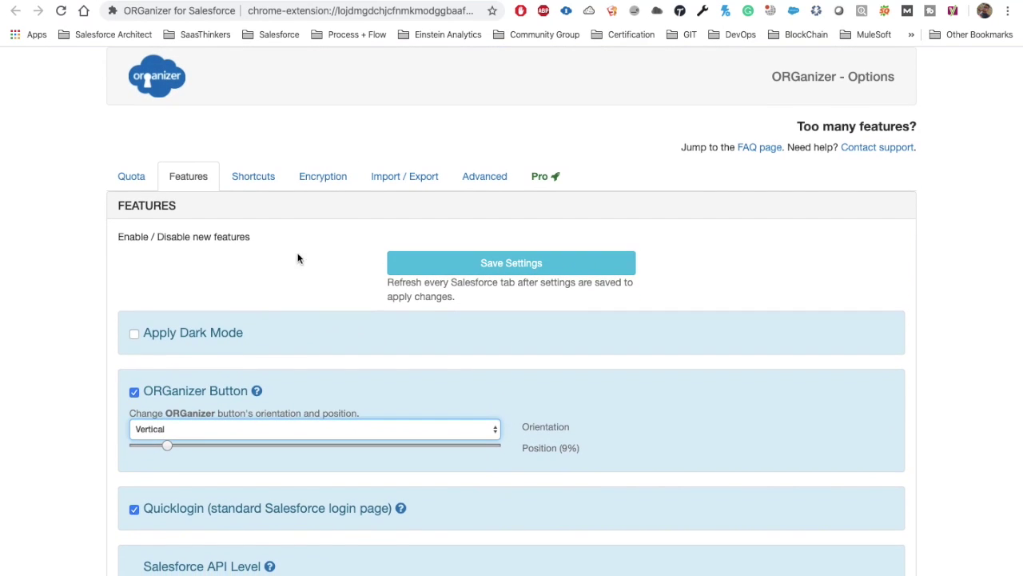
Review the Shortcuts settings and their key combinations for ORGanizer popups, content pages and Quick Console plugins.
click(249, 182)
scroll(504, 405, down, 3)
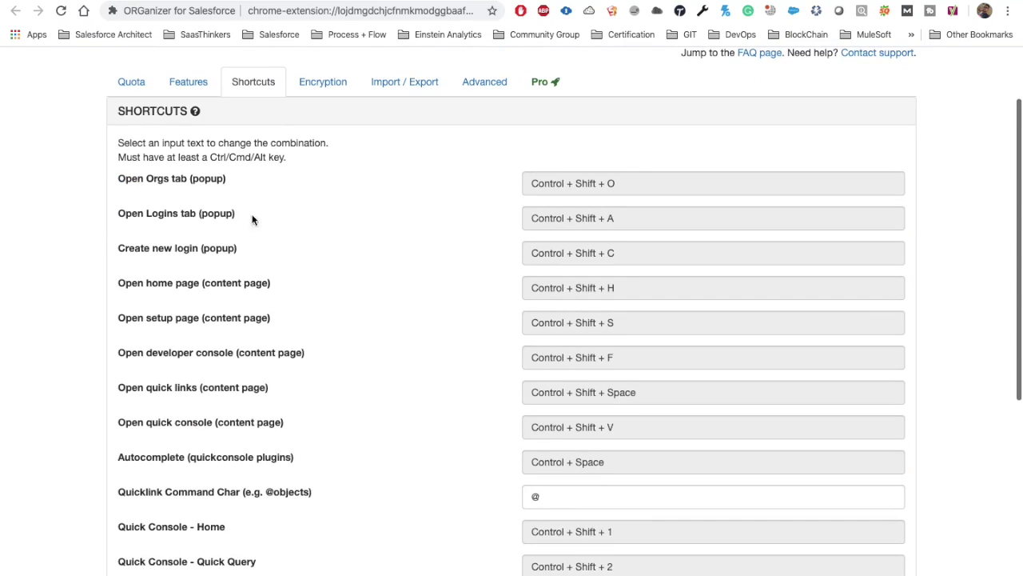
click(625, 189)
click(485, 287)
scroll(480, 288, down, 7)
click(584, 283)
click(404, 357)
scroll(404, 357, down, 5)
scroll(403, 356, up, 15)
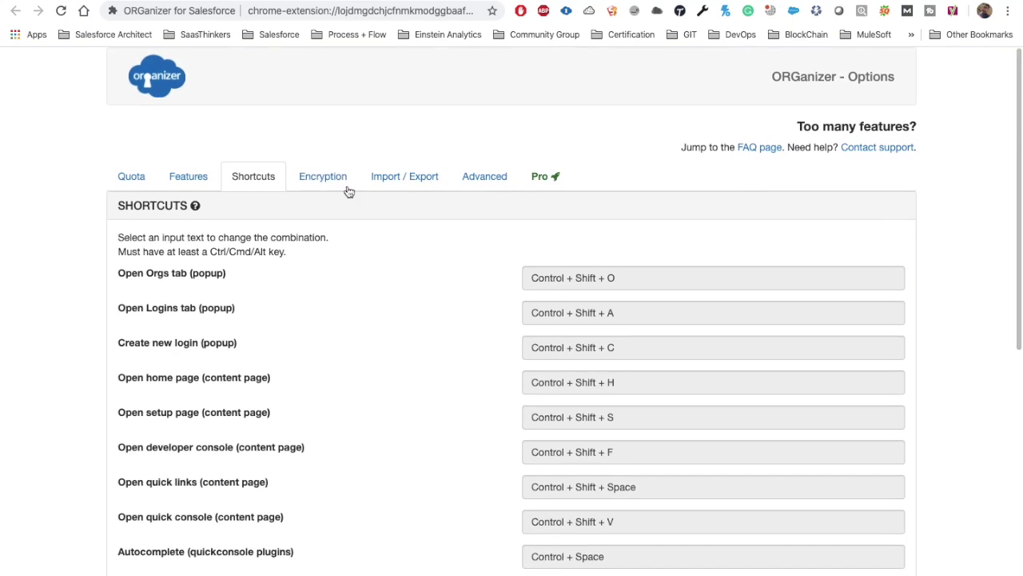
View the Encryption settings and the Import / Export options, selecting the maximum number of automatic backups.
click(340, 179)
drag(748, 286, 129, 281)
click(391, 180)
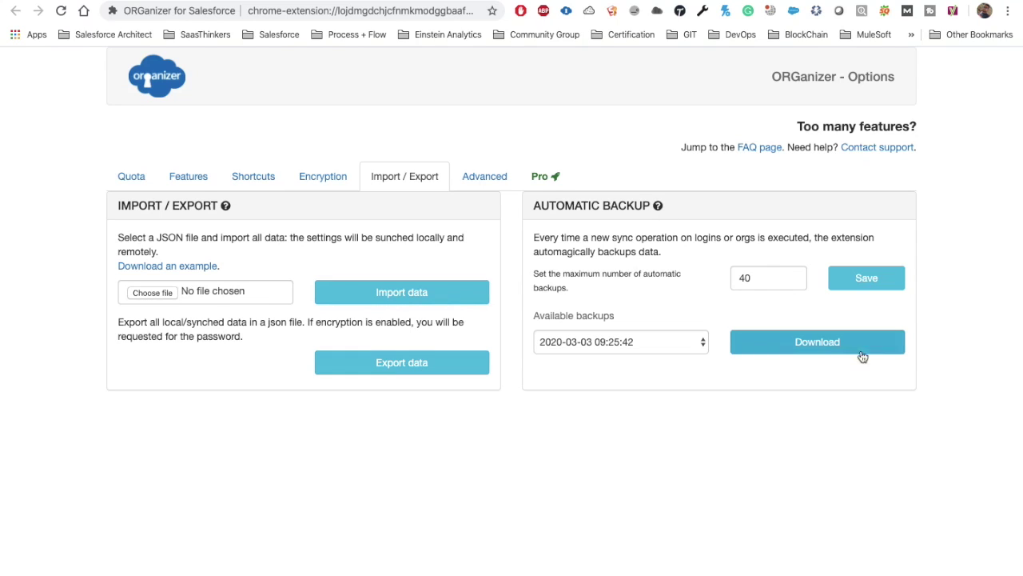
double_click(770, 282)
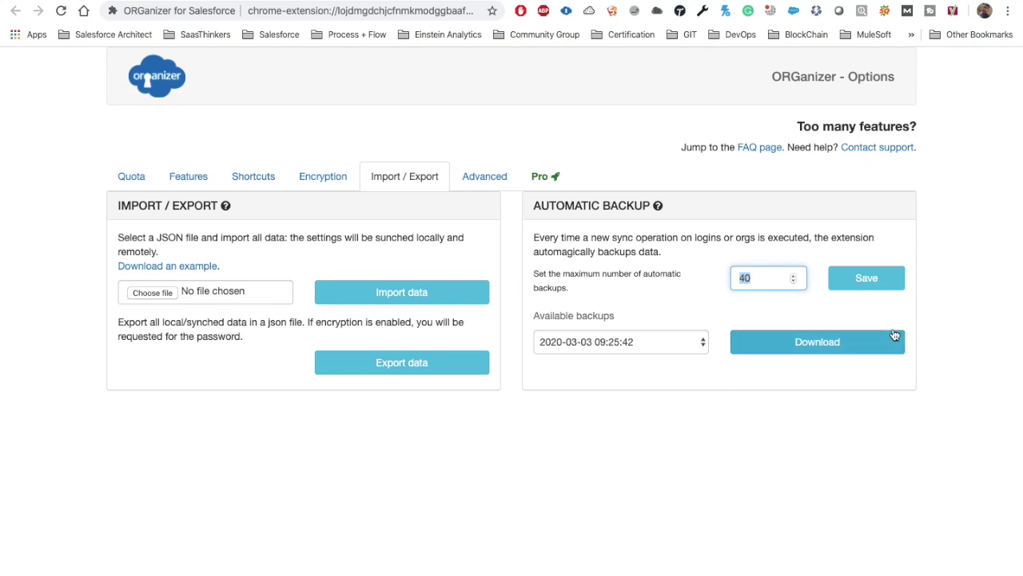
View the Advanced options for error logs and hard reset, and return to the Features settings.
click(485, 176)
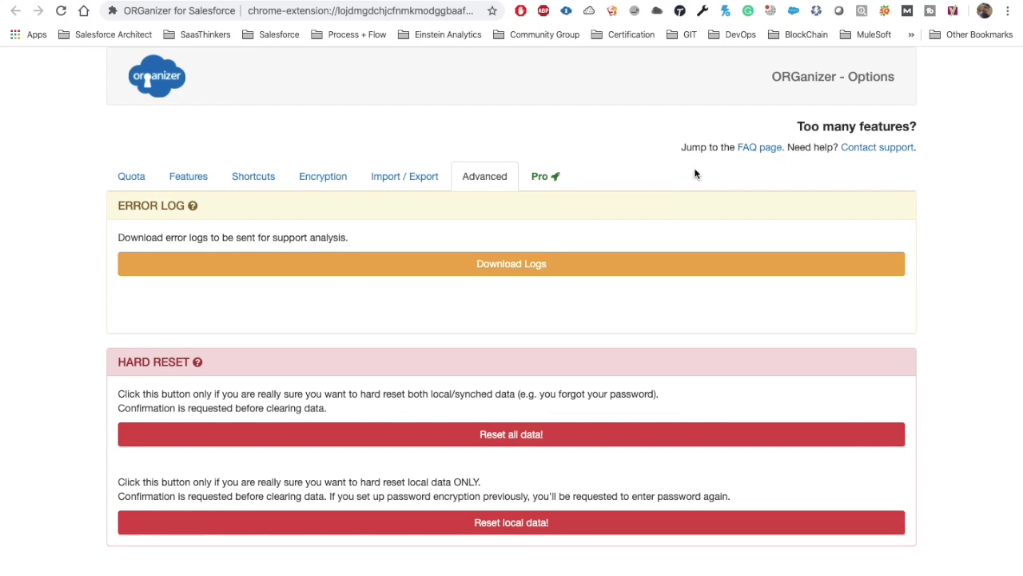
click(194, 176)
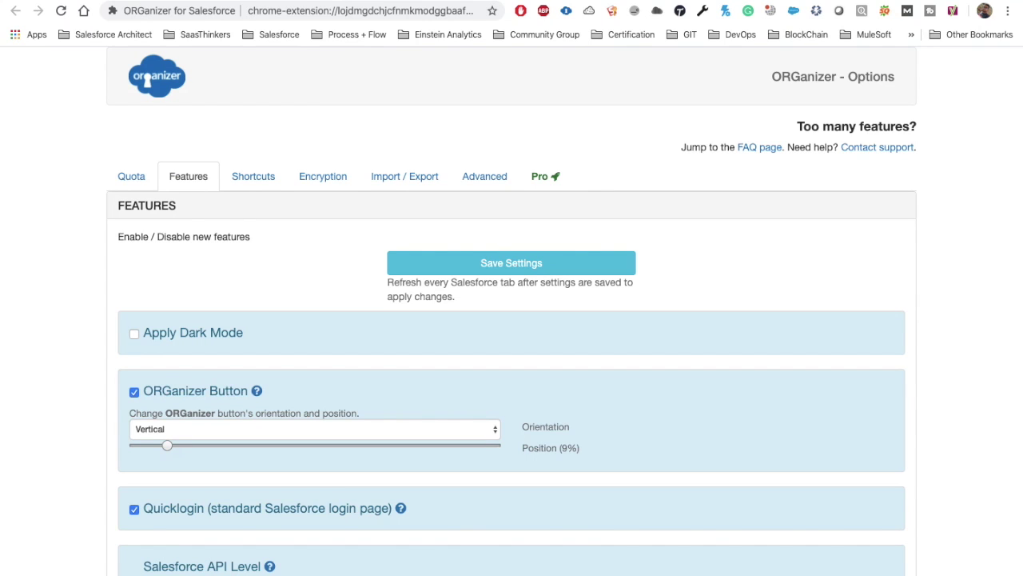
Switch to the Salesforce Contact Limits page and look through the ORGanizer side menu, closing it again.
key(ctrl+Tab)
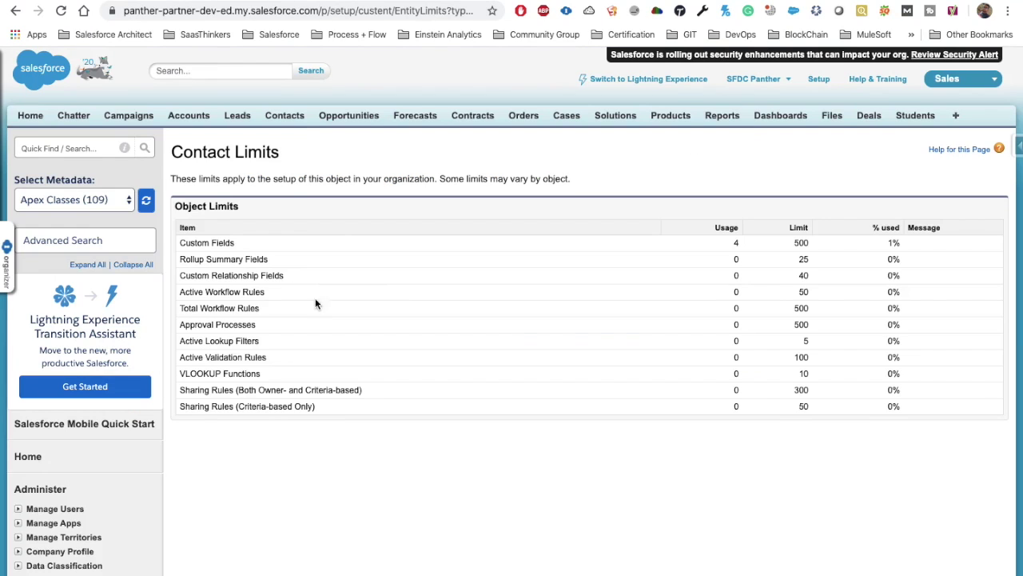
click(10, 264)
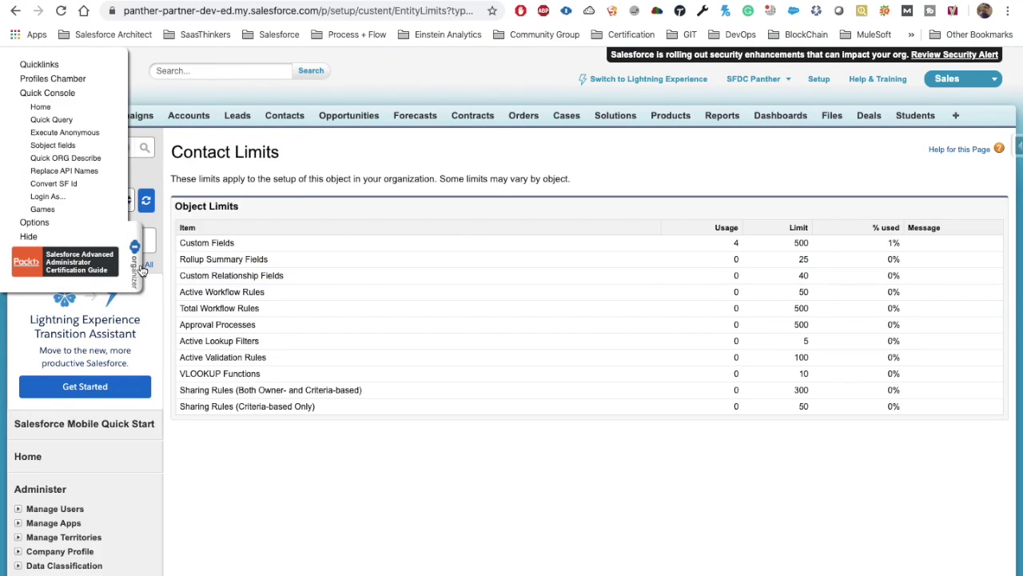
click(132, 260)
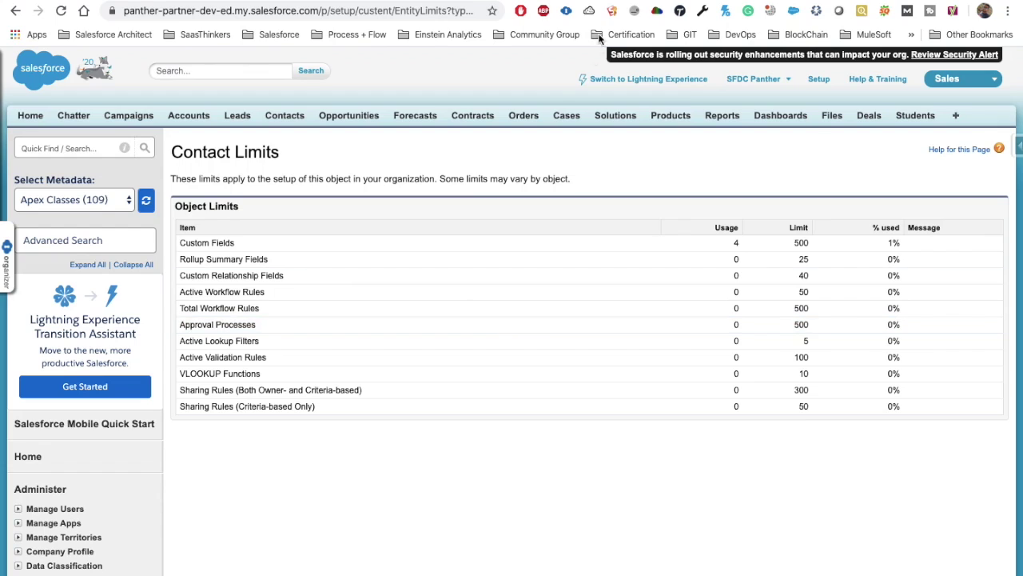
Check the name of the Salesforce advanced Code searcher extension and view its selectable metadata types, keeping Apex Classes.
right_click(589, 11)
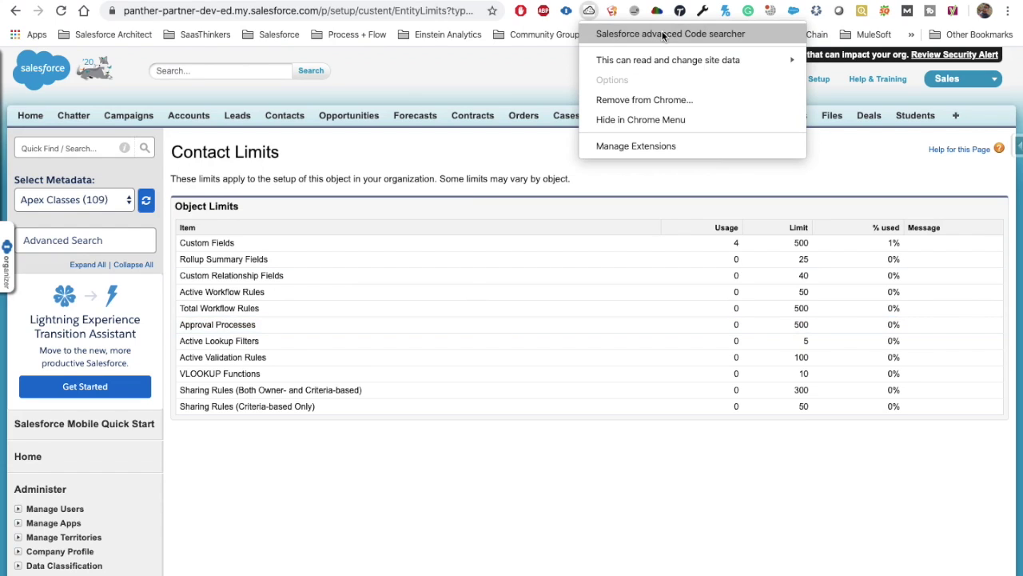
click(390, 194)
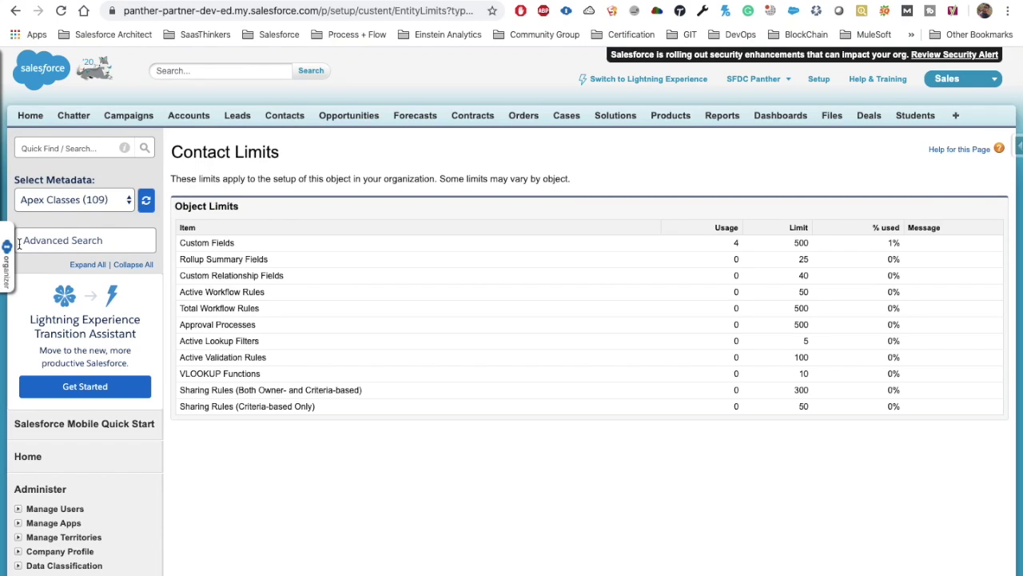
scroll(331, 293, down, 1)
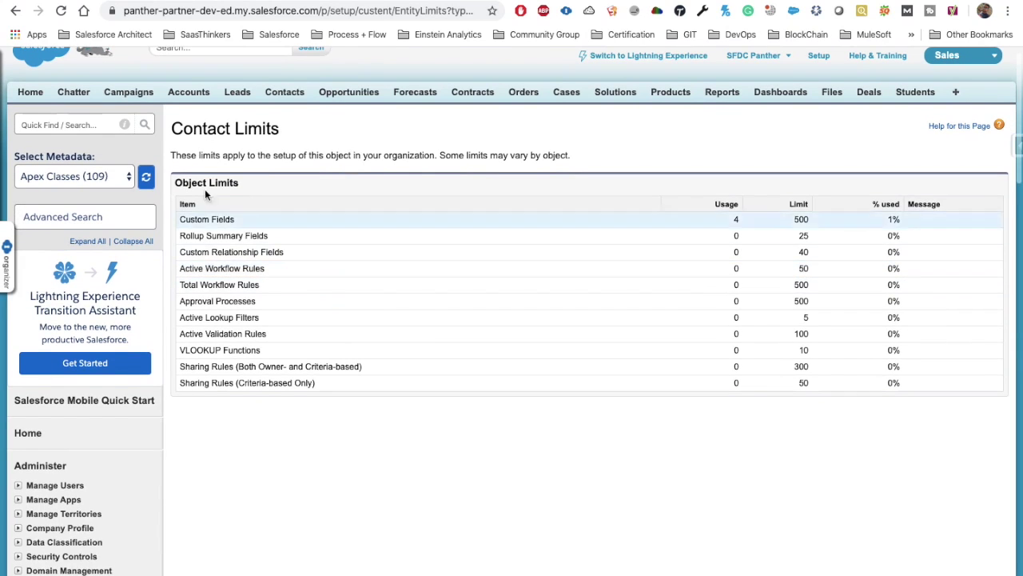
scroll(471, 173, up, 1)
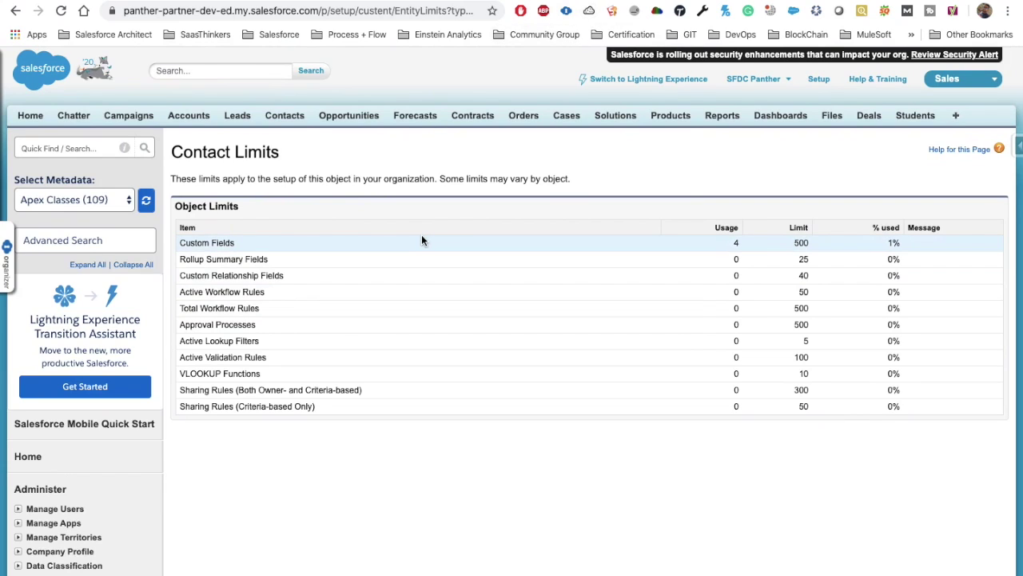
click(122, 201)
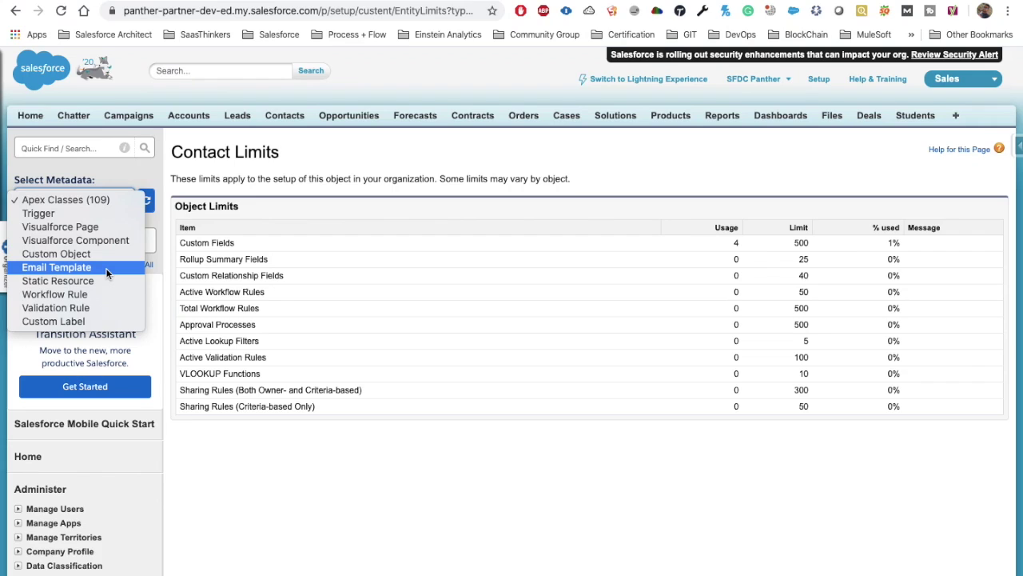
click(76, 198)
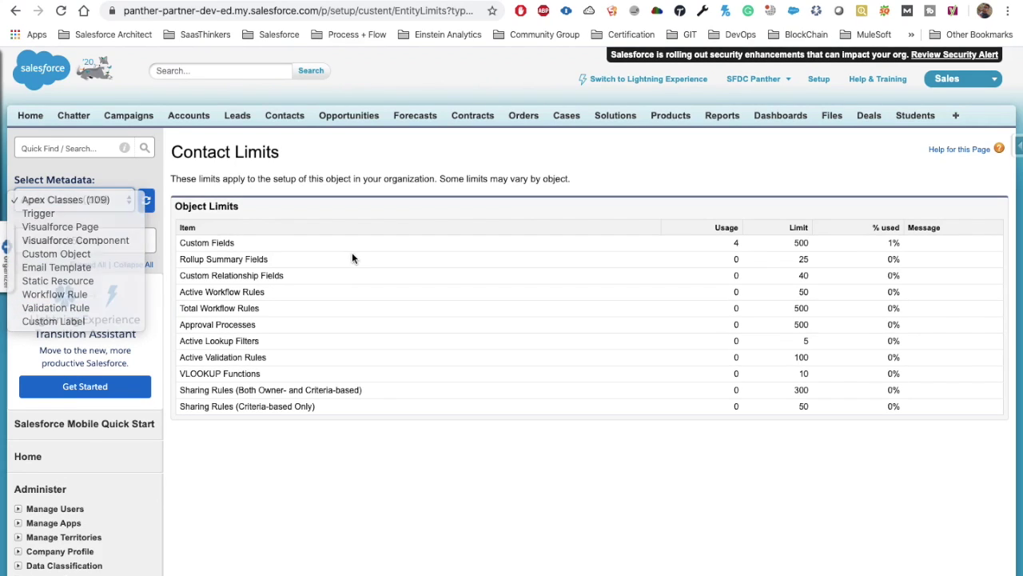
Search the Chrome Web Store for "salesforce advanced code searcher".
right_click(589, 11)
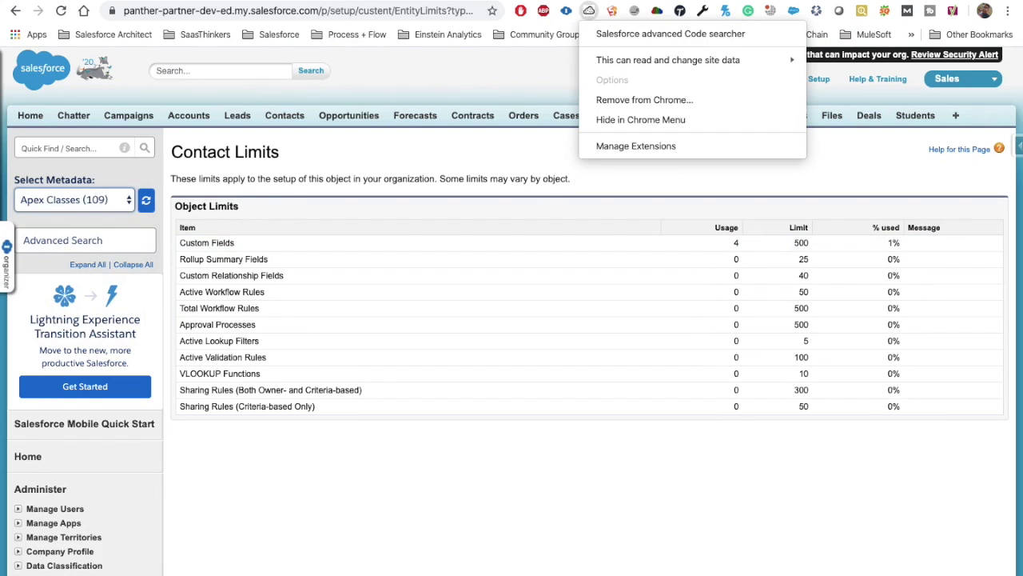
click(543, 45)
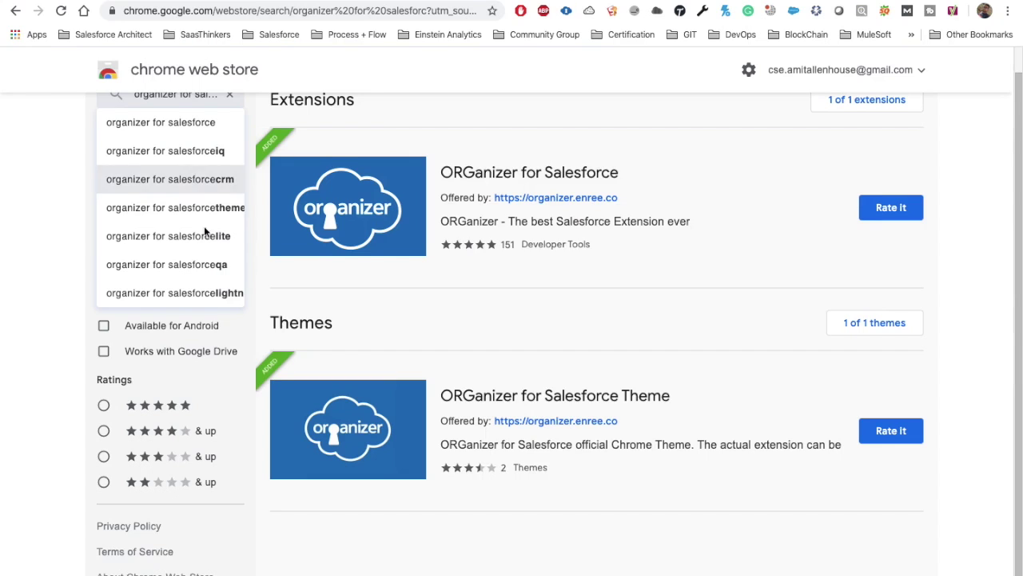
scroll(204, 232, up, 1)
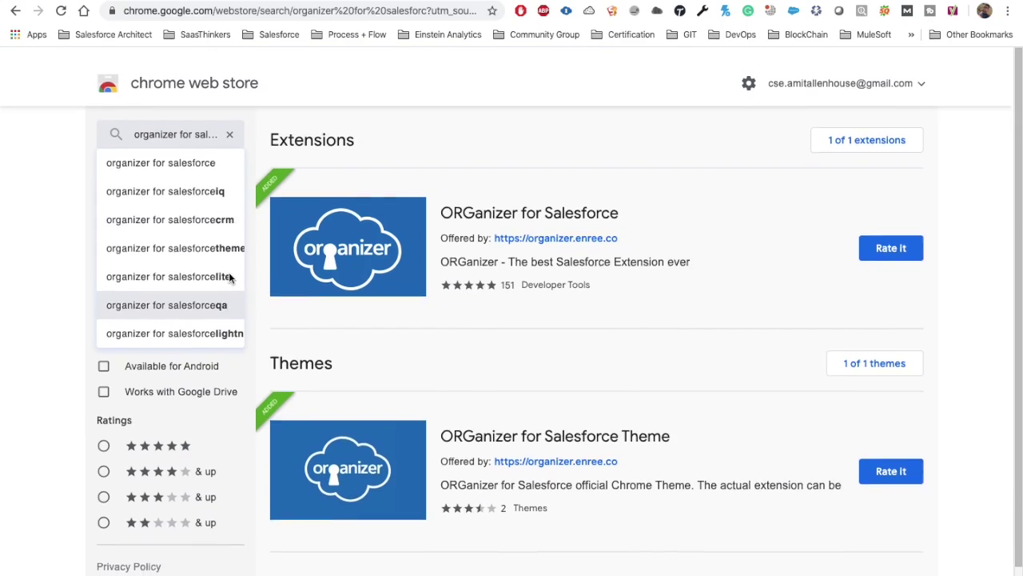
click(230, 120)
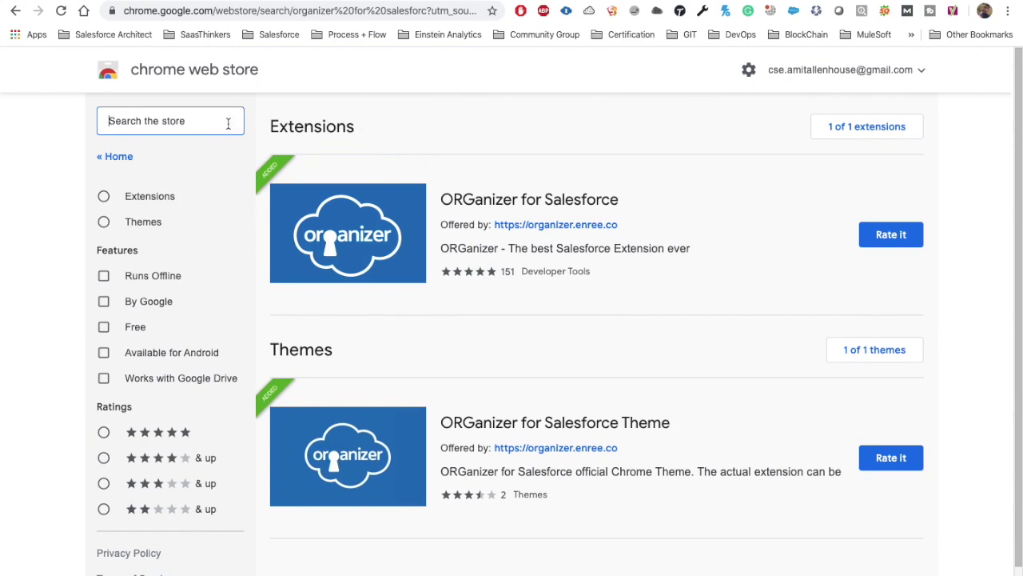
text(salesforc)
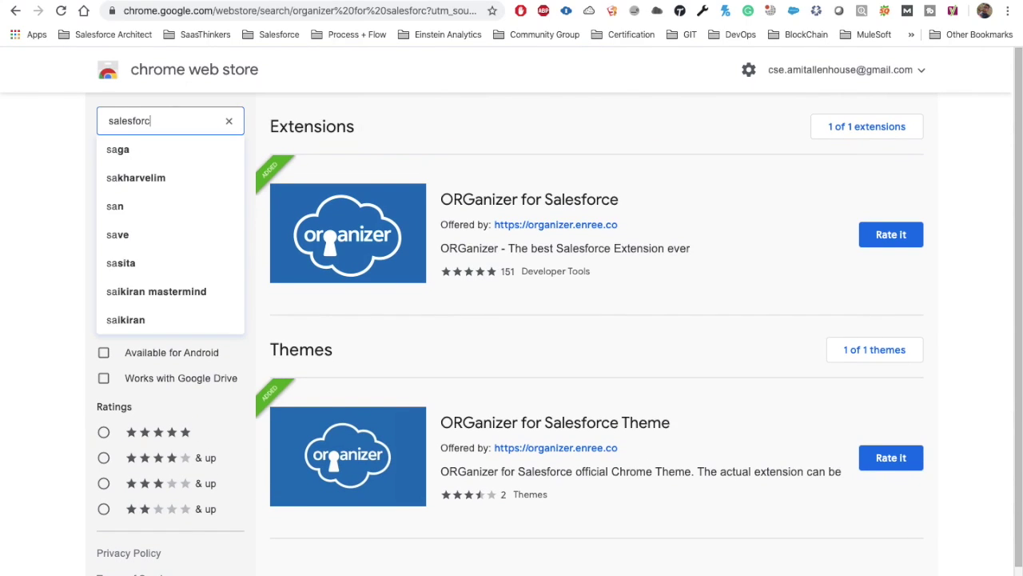
text(e advanced code searc)
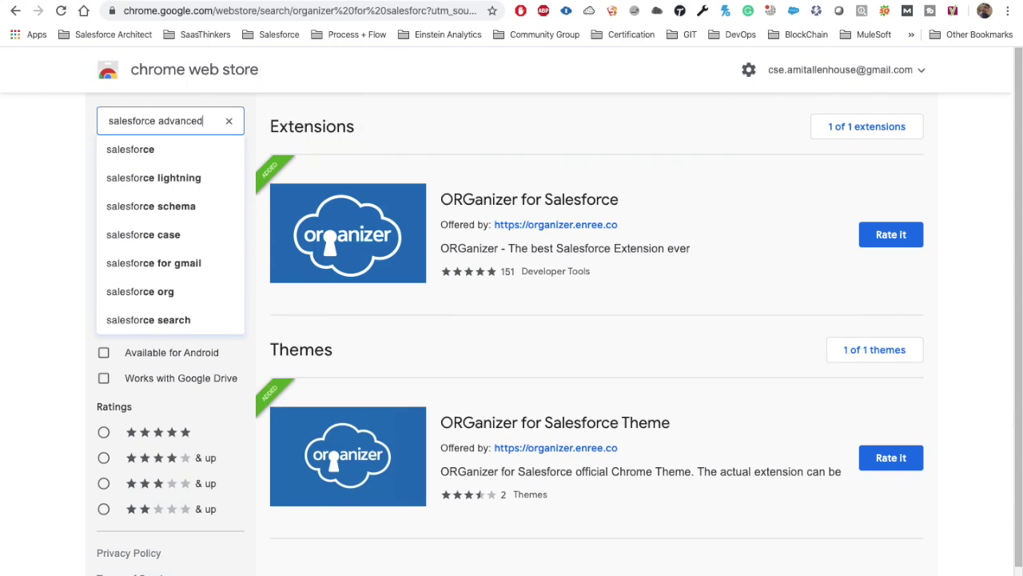
text(her)
key(Return)
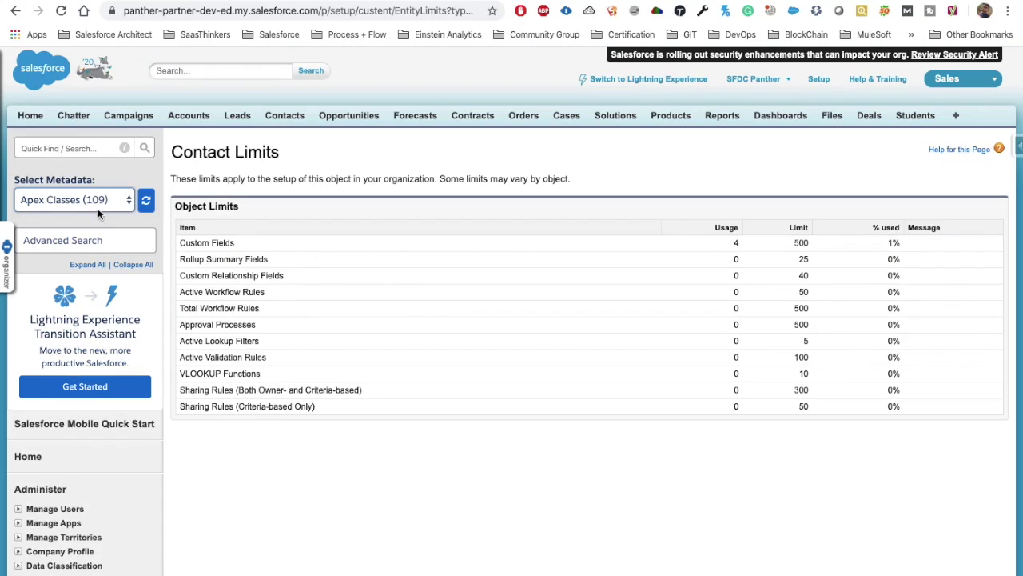
Use the Salesforce sidebar's Advanced Search to find Apex Classes matching "Ac" and Triggers matching "A", and clear the search.
click(100, 242)
text(Ac)
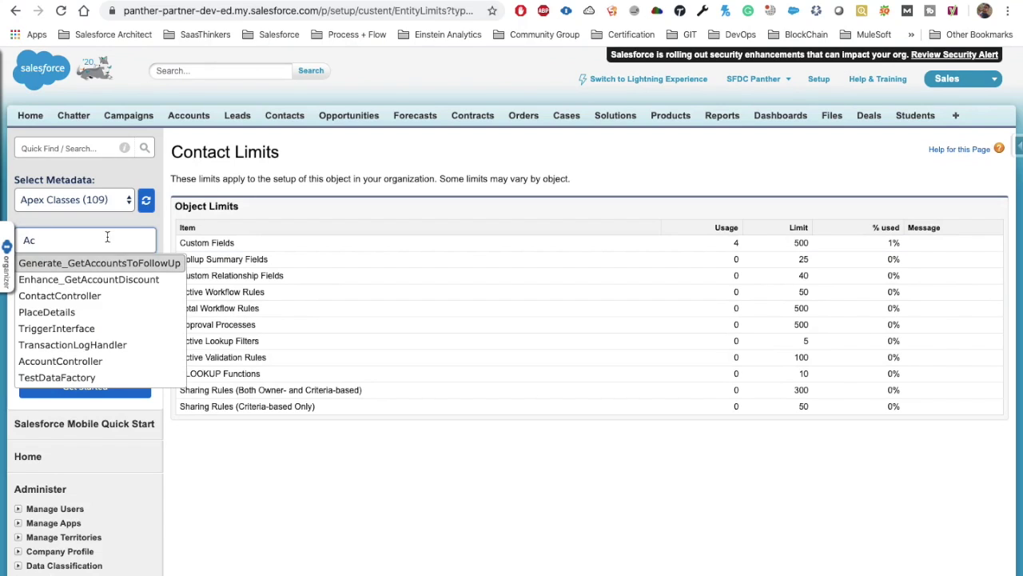
click(76, 199)
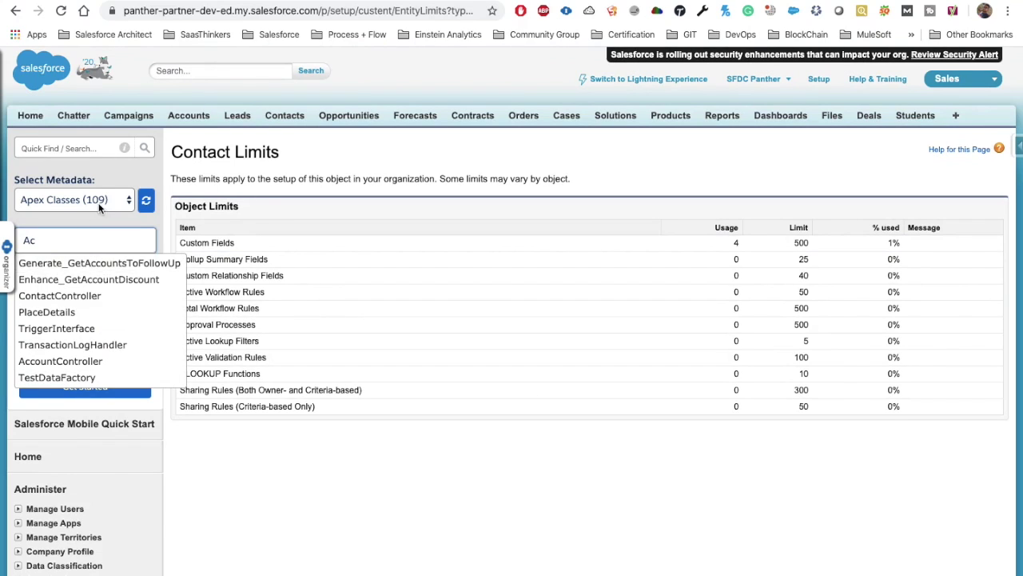
click(48, 213)
click(68, 239)
key(BackSpace)
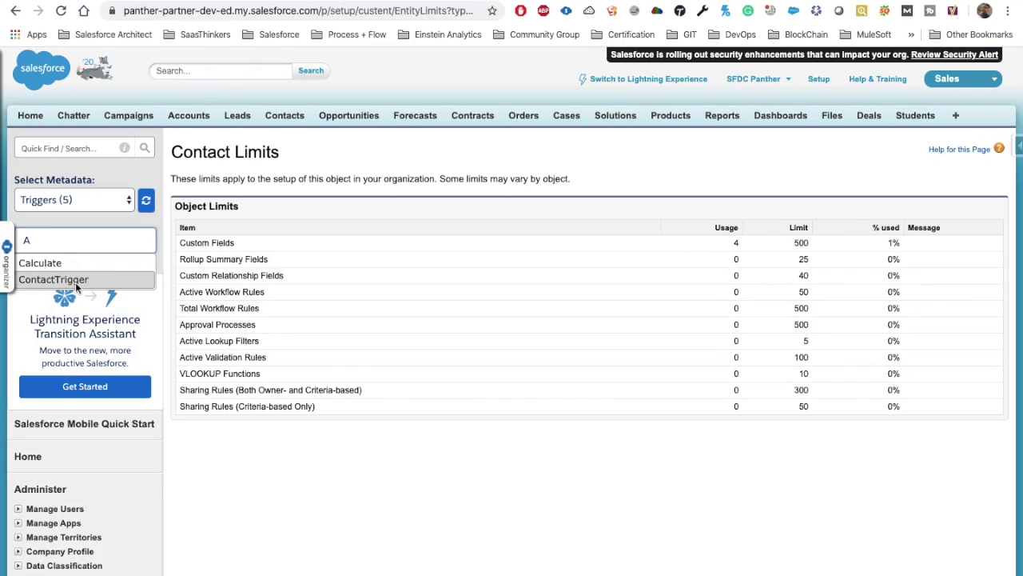
key(BackSpace)
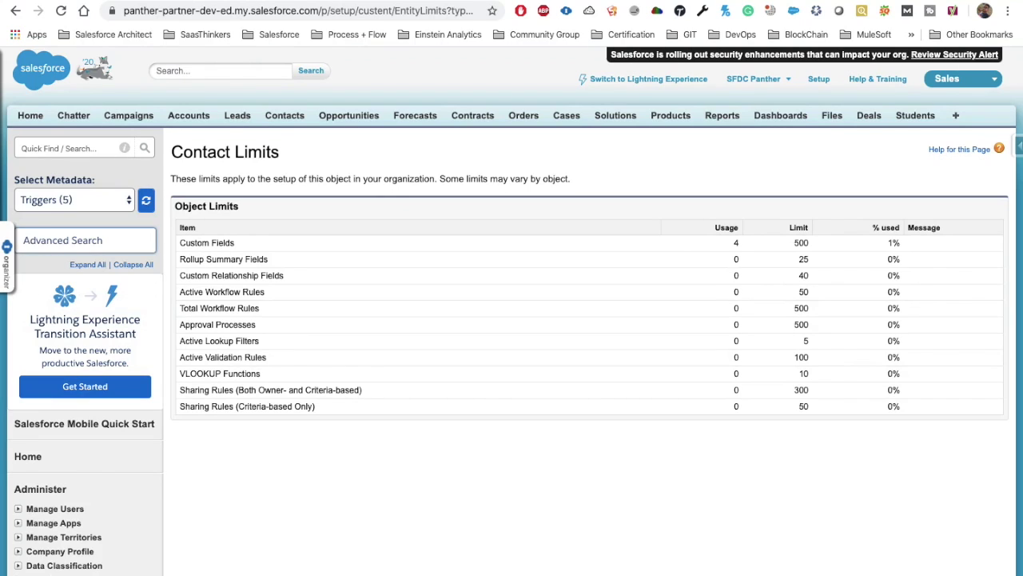
Open the Salesforce Setup home page and view the code search options in its Developer Utilities section.
click(821, 81)
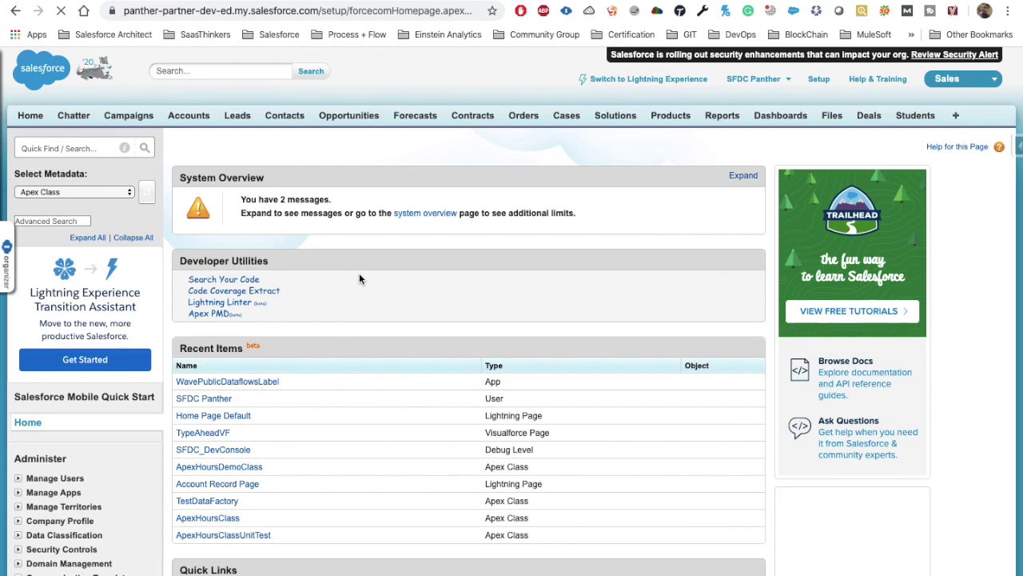
scroll(359, 274, down, 1)
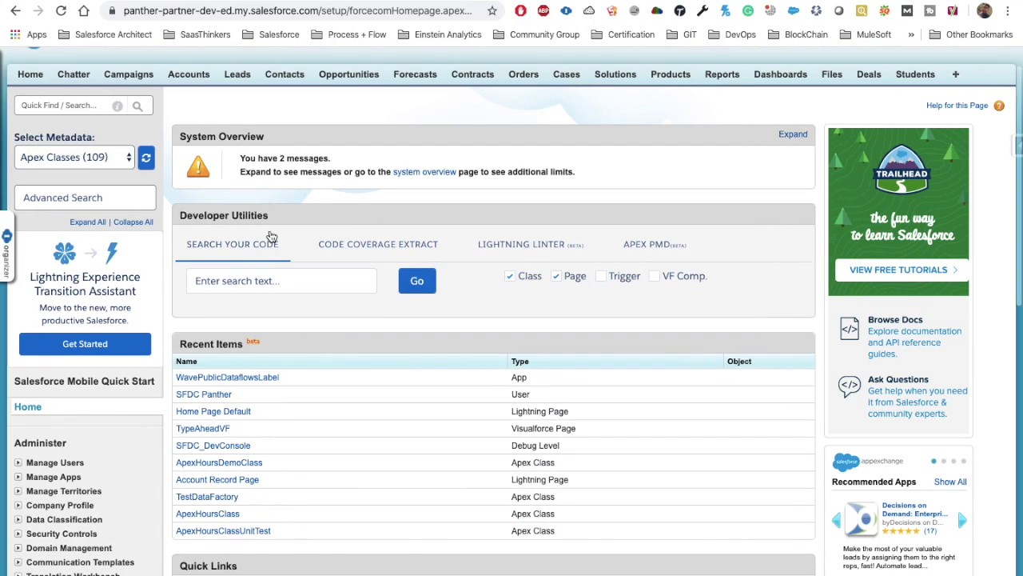
click(246, 281)
click(525, 291)
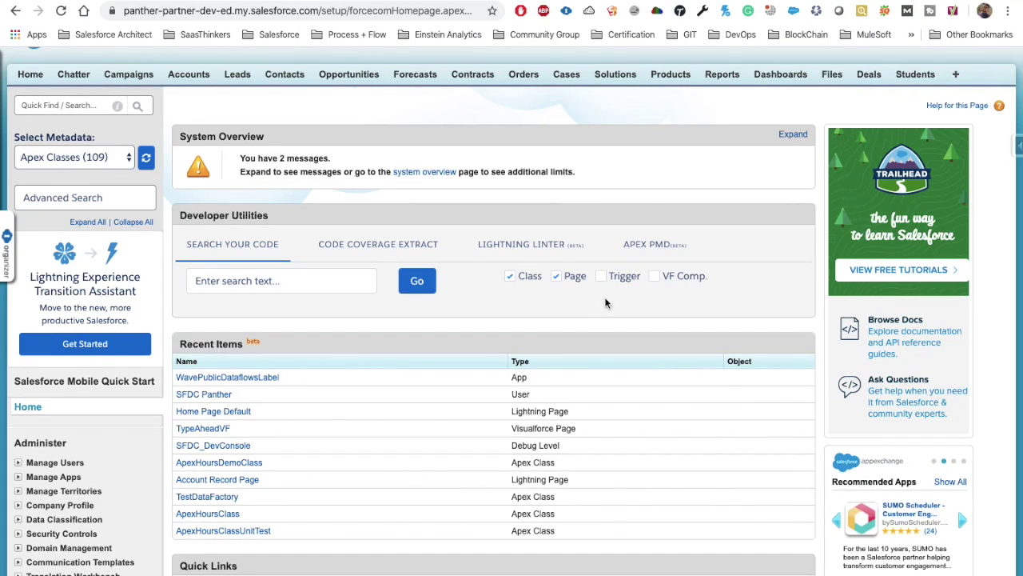
Open the Code Coverage Extract utility and request the organization's independent code coverage.
click(392, 247)
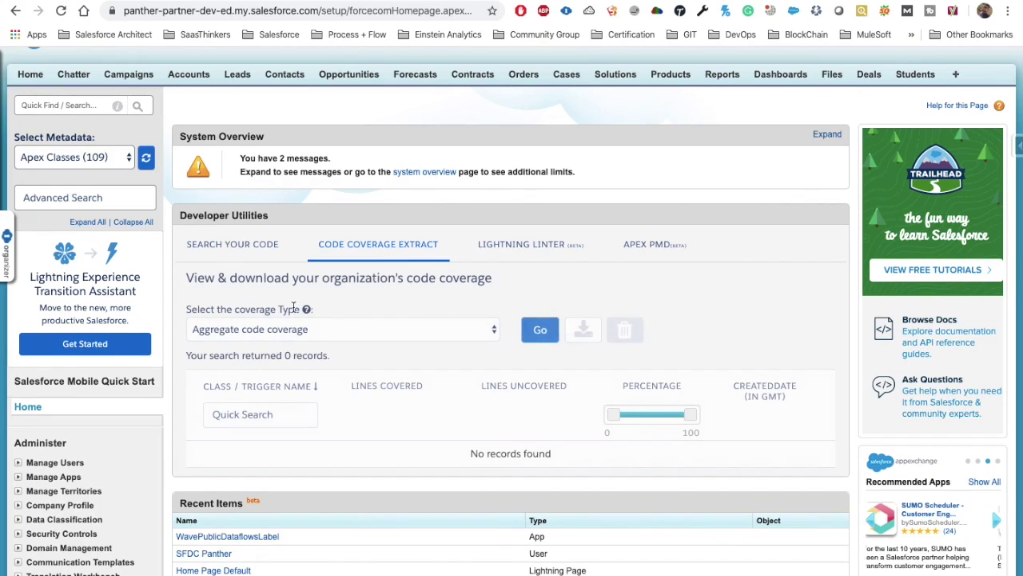
scroll(354, 411, down, 1)
click(293, 316)
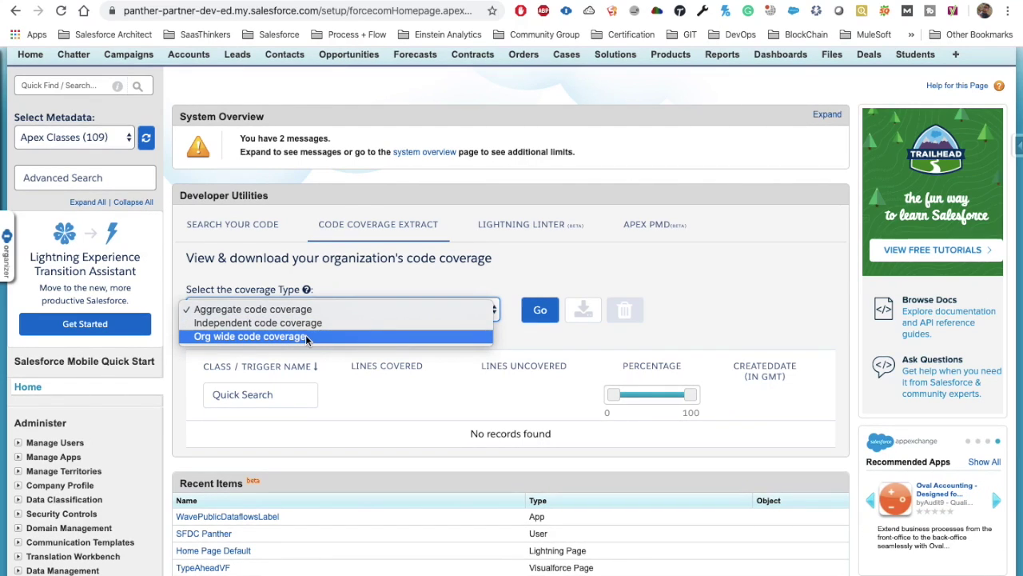
click(306, 337)
click(306, 310)
click(267, 295)
click(539, 310)
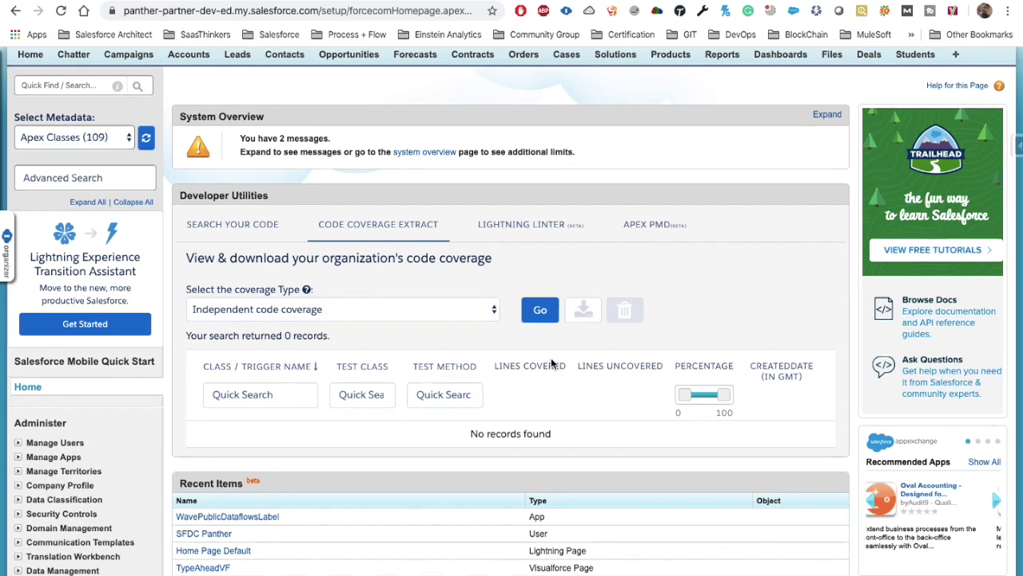
Retrieve the organization's aggregate code coverage.
click(299, 310)
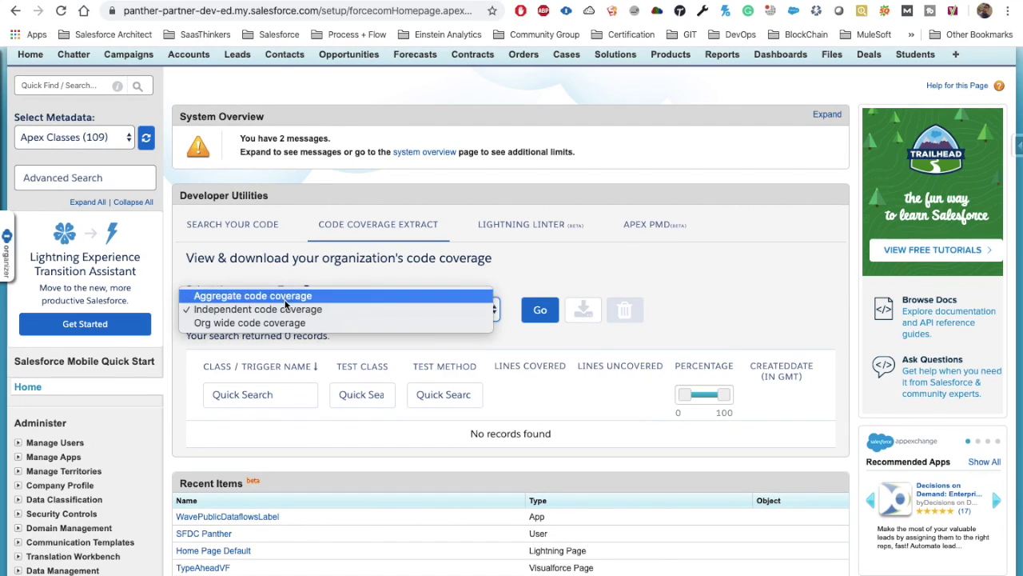
click(300, 296)
click(540, 310)
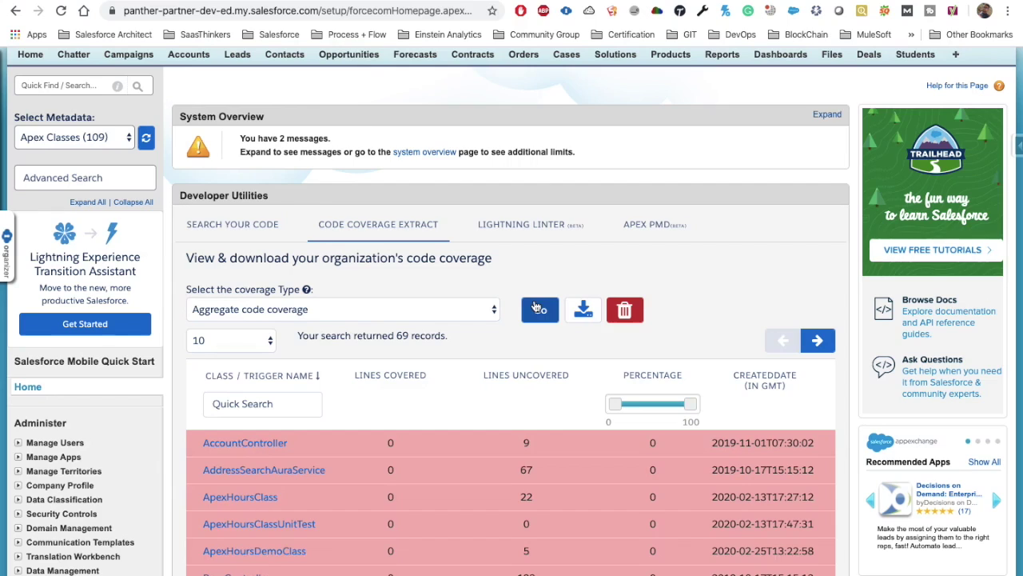
Show 100 records per page in the aggregate code coverage results and look through the classes and triggers.
scroll(527, 466, down, 5)
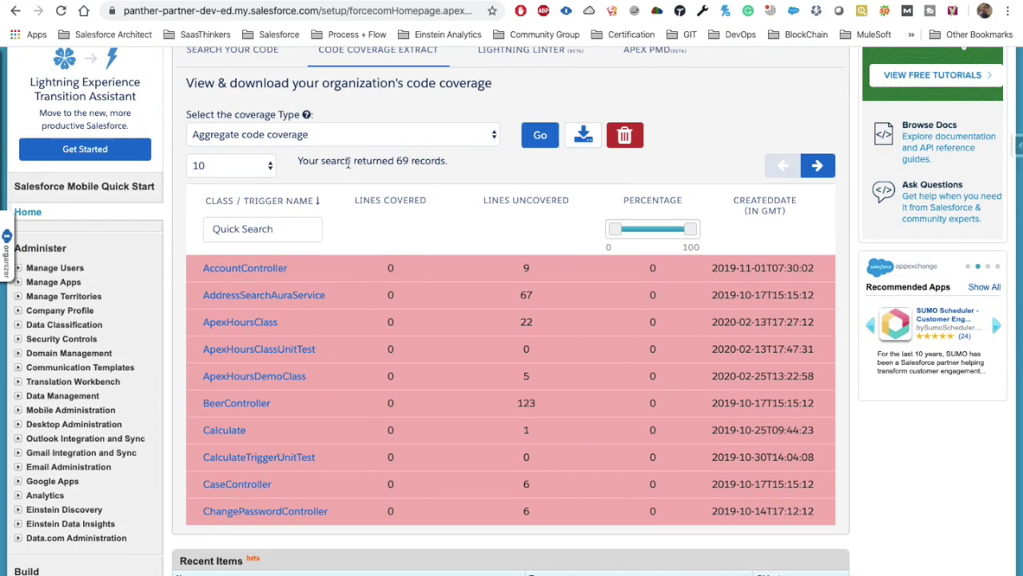
click(236, 167)
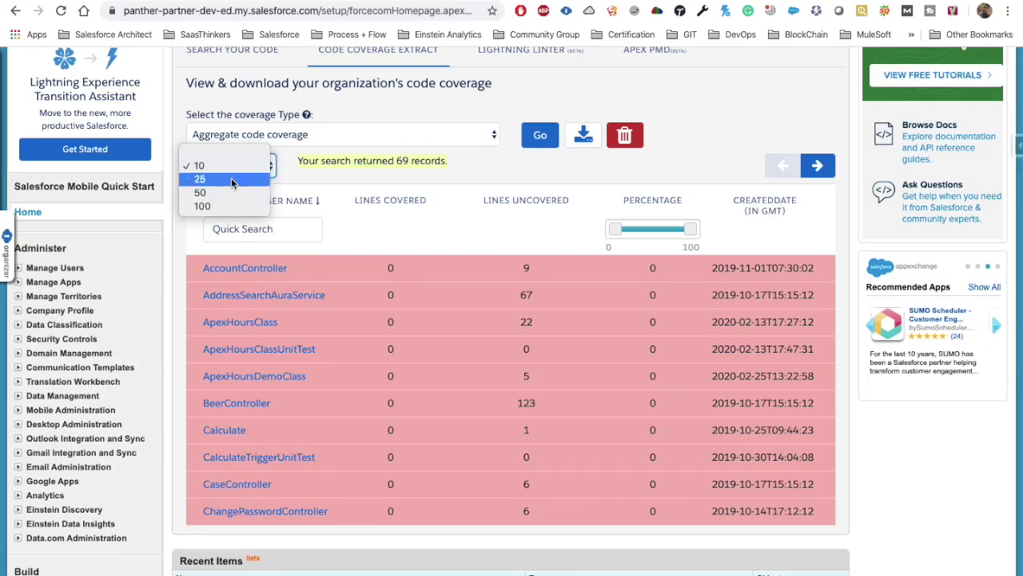
click(226, 201)
scroll(445, 403, down, 20)
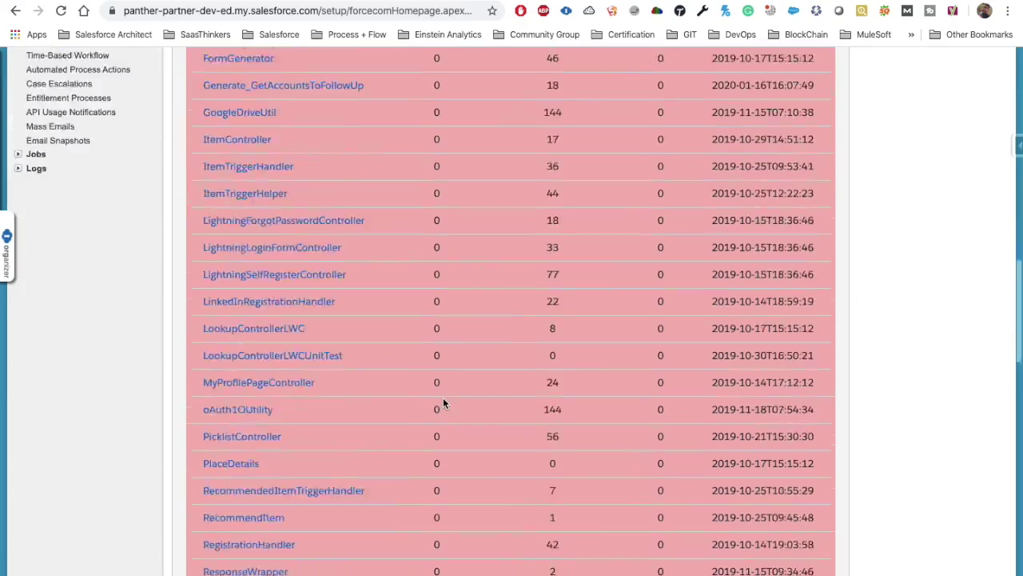
scroll(444, 403, up, 15)
scroll(443, 404, up, 15)
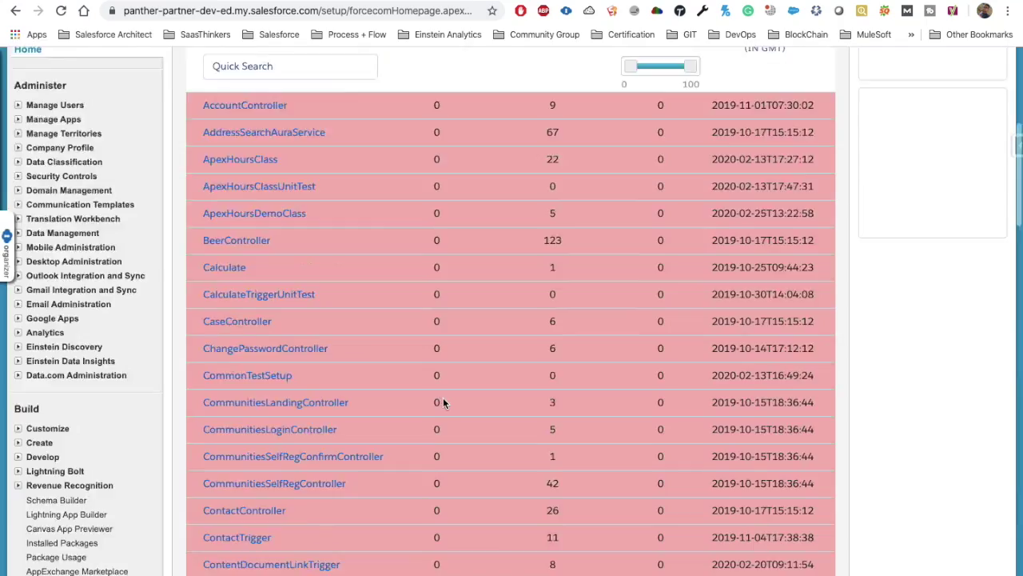
scroll(627, 480, down, 1)
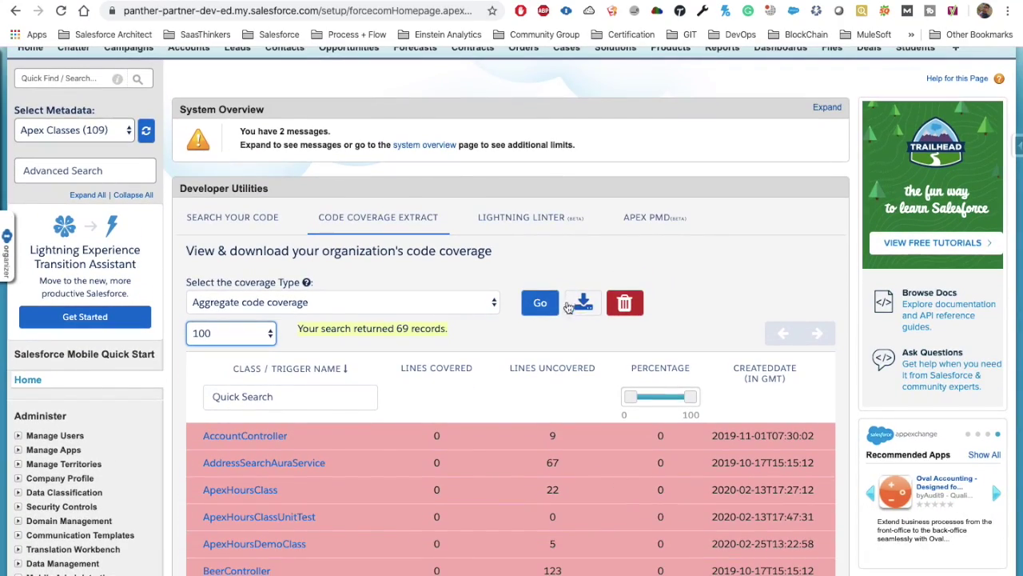
Examine the covered lines, uncovered lines and percentage of the classes and triggers in the aggregate code coverage results.
scroll(503, 445, down, 2)
scroll(503, 445, down, 2)
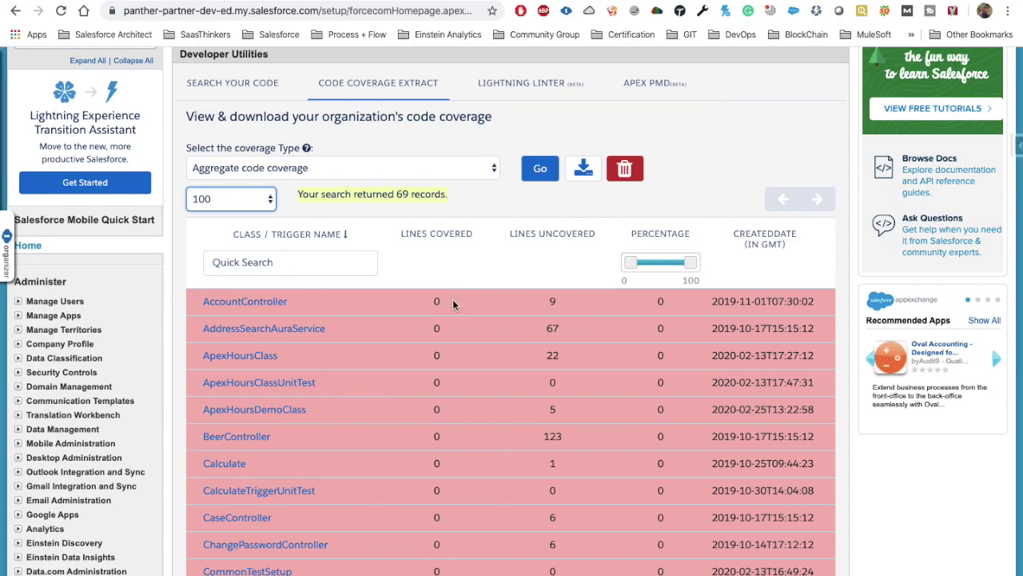
click(431, 301)
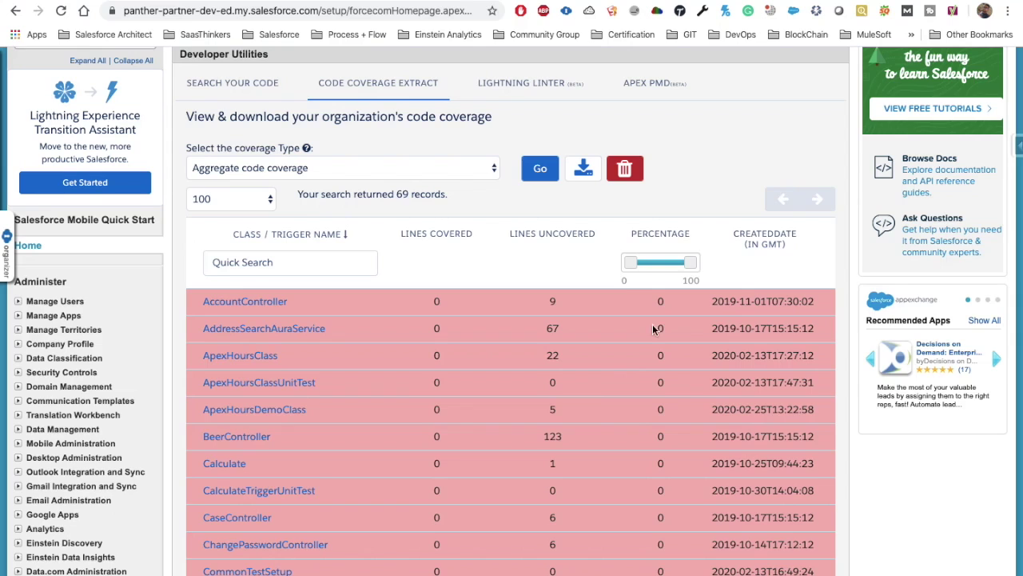
scroll(657, 327, down, 1)
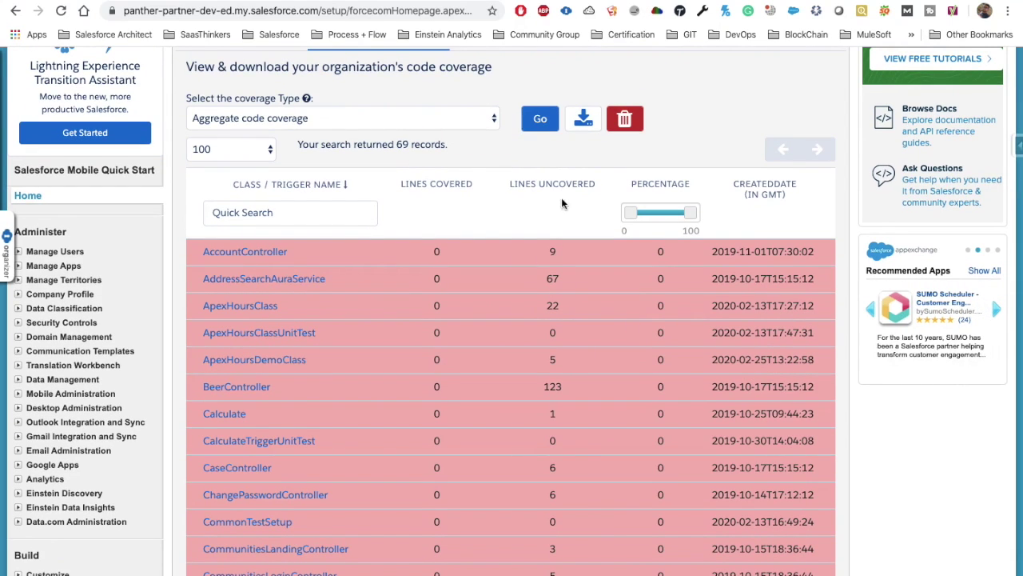
scroll(530, 376, down, 3)
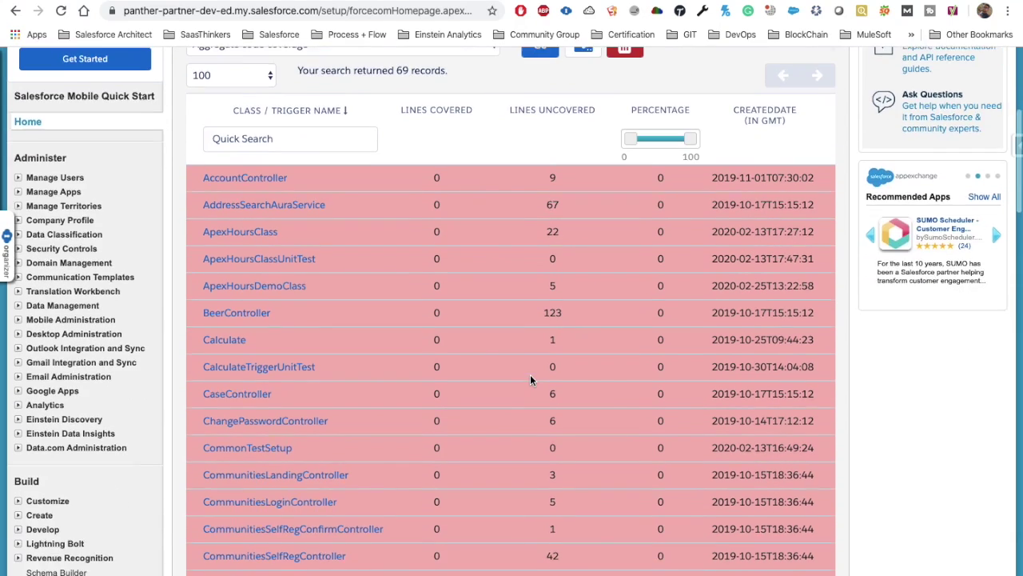
scroll(654, 408, down, 7)
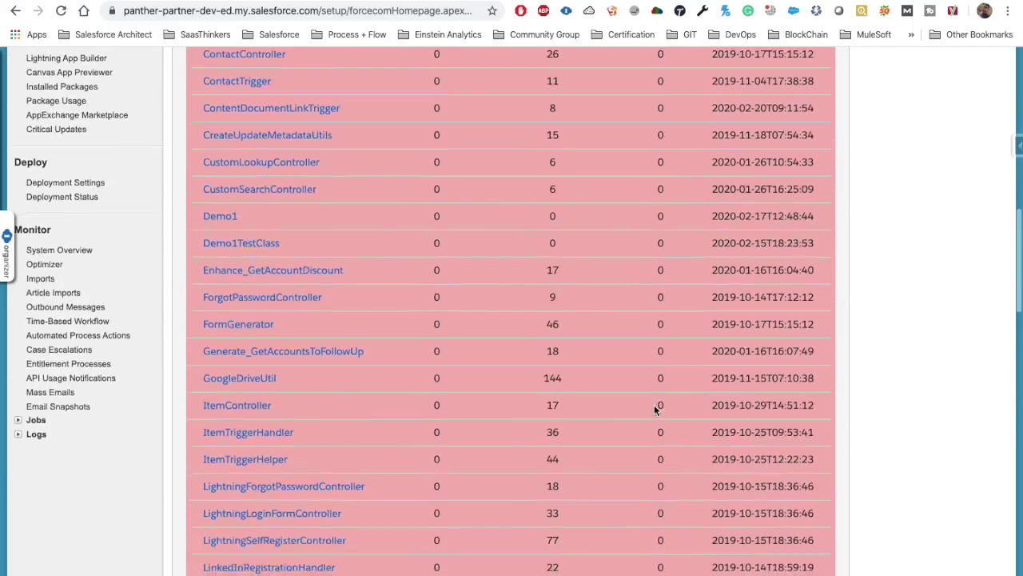
scroll(654, 411, up, 10)
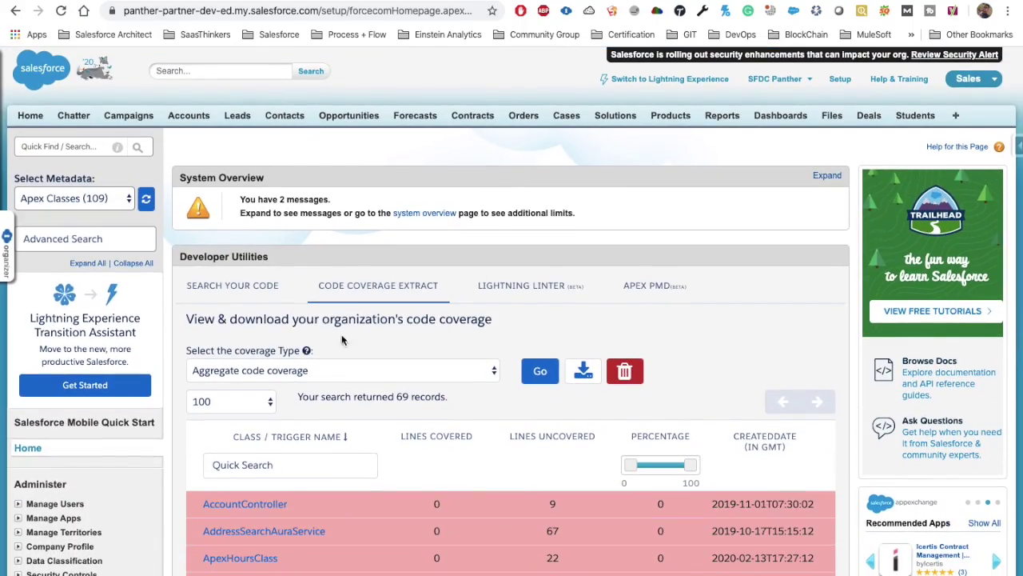
Open the Lightning Linter utility and lint the organization's Lightning components.
click(544, 288)
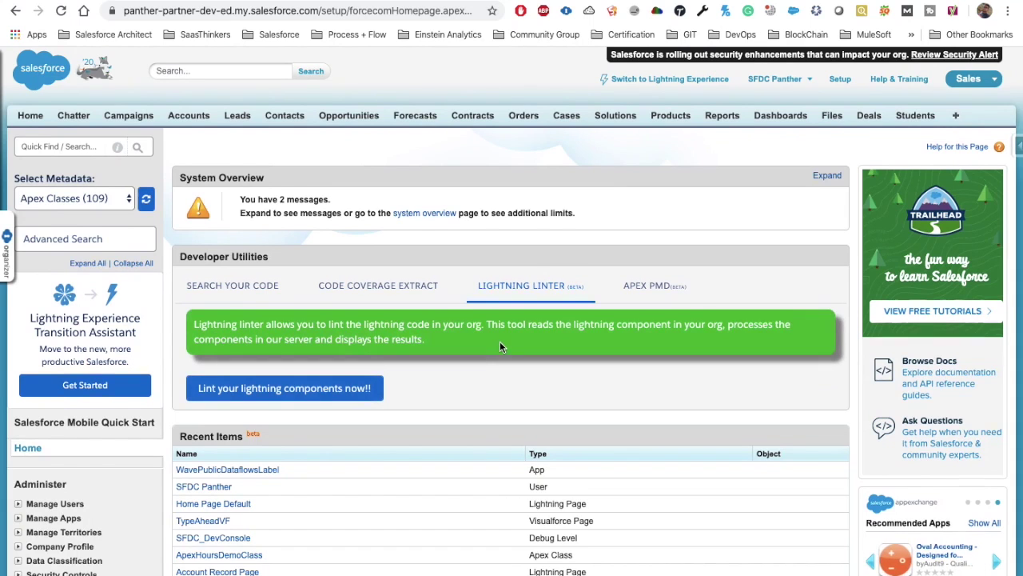
scroll(500, 344, down, 1)
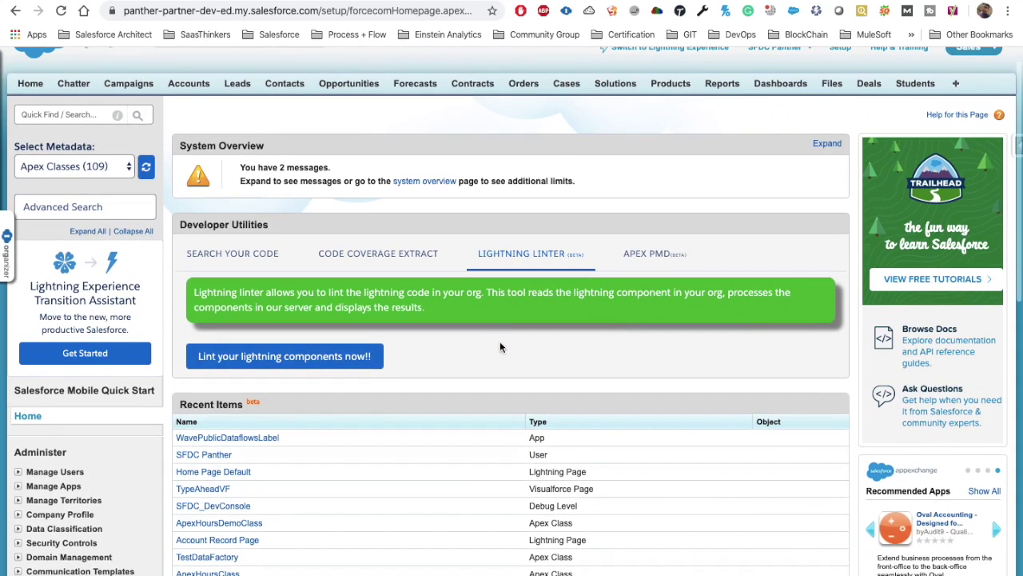
click(262, 362)
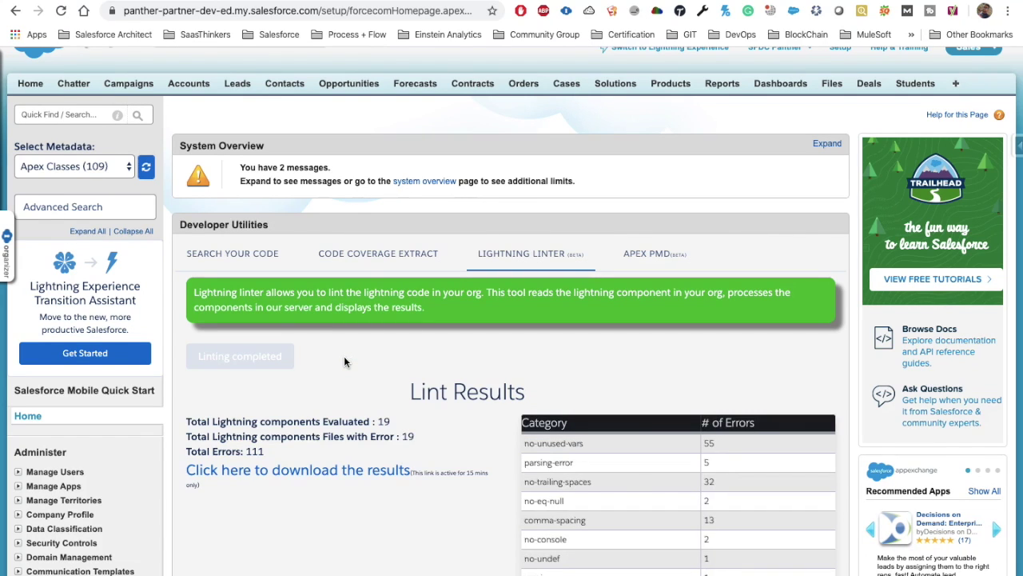
Examine the error categories in the lint results, including no-trailing-spaces and no-eq-null.
scroll(344, 356, down, 3)
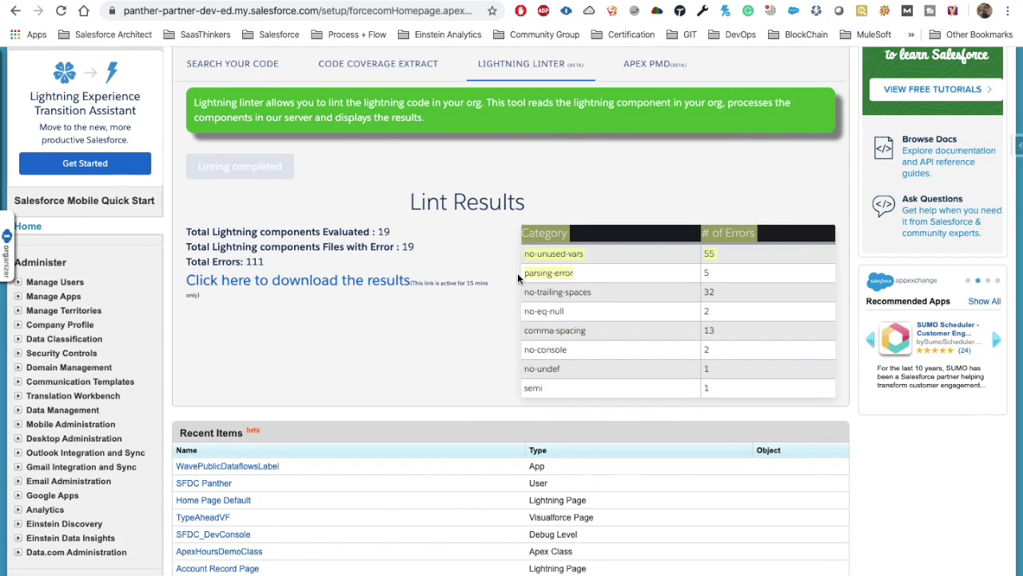
drag(591, 292, 524, 292)
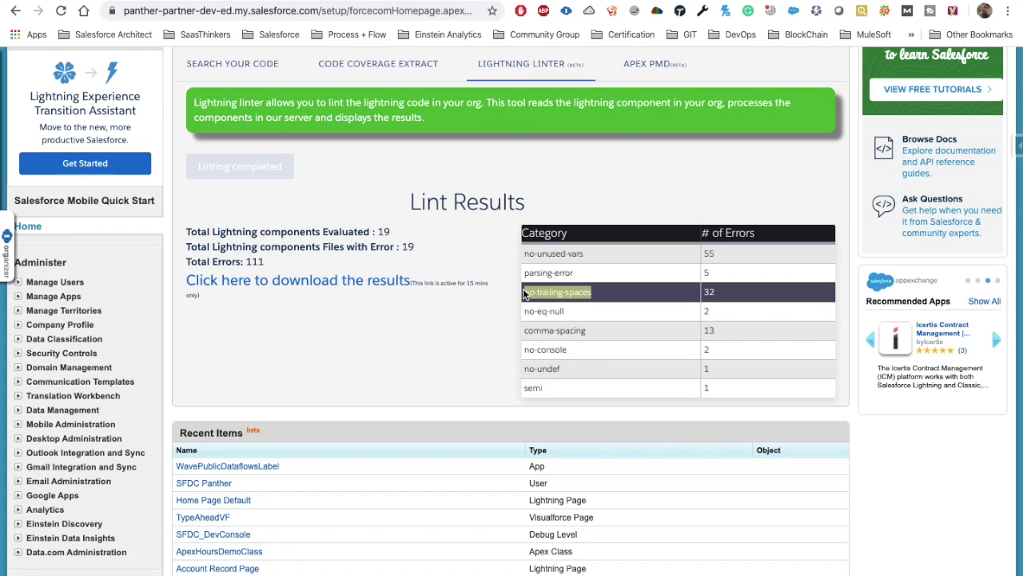
drag(589, 311, 530, 311)
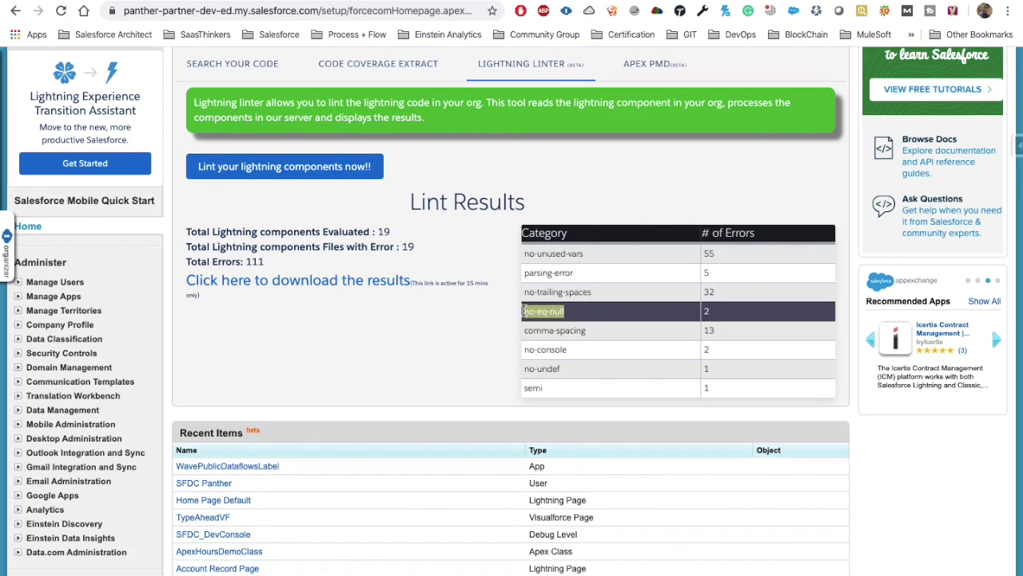
click(526, 311)
click(615, 383)
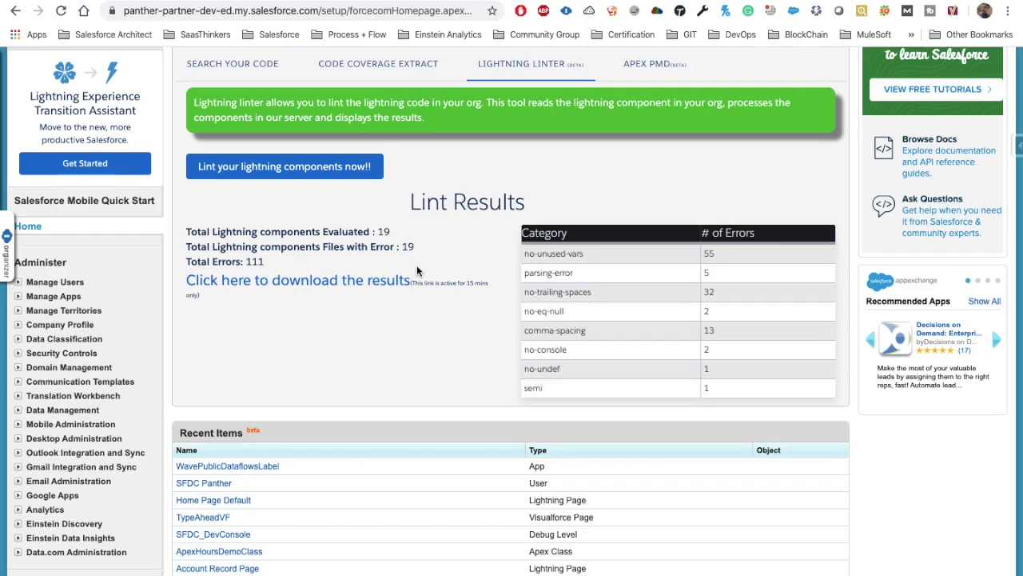
Run the Apex PMD static code analysis on the organization's Apex classes and look over its results.
scroll(417, 270, up, 5)
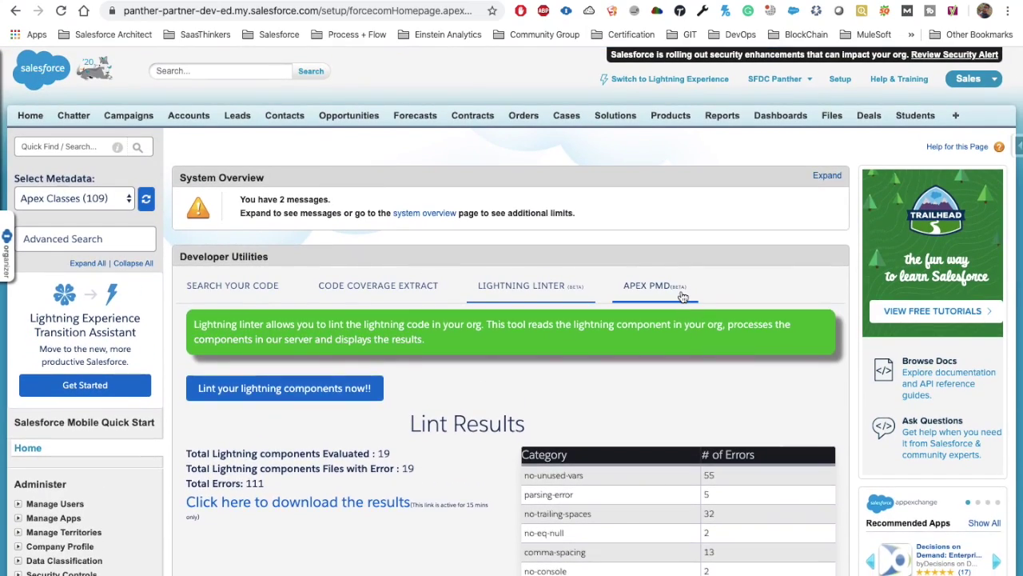
click(678, 300)
scroll(543, 372, down, 1)
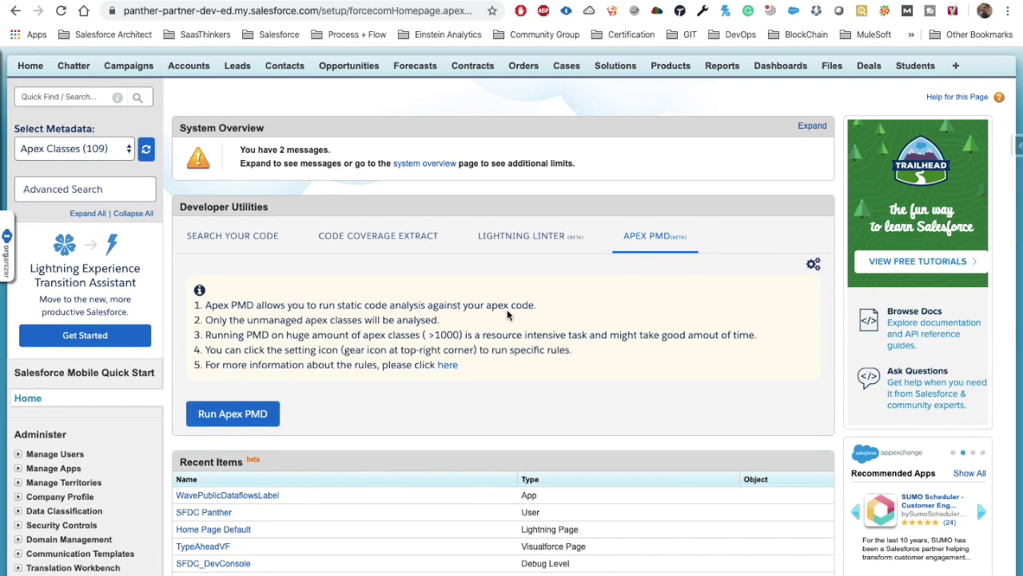
click(233, 415)
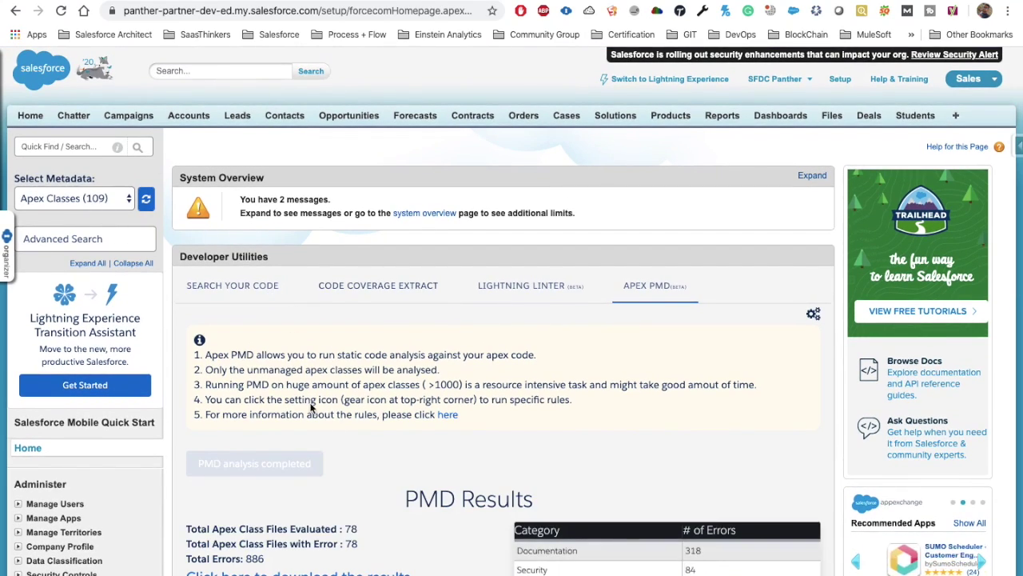
scroll(379, 411, down, 5)
scroll(324, 216, up, 5)
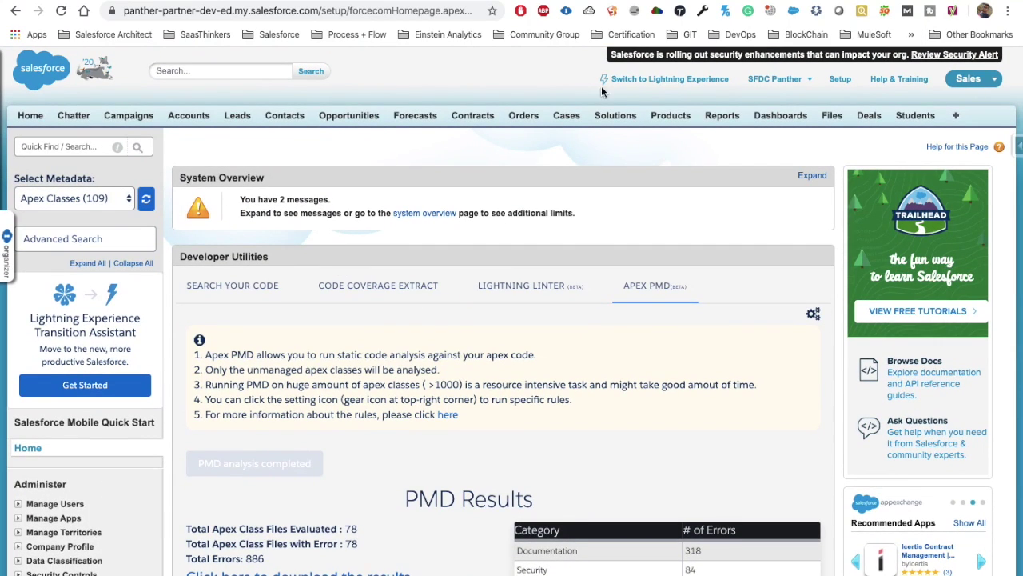
View the saved Salesforce accounts in the login manager extension and its option to log in with a new window.
click(612, 11)
click(612, 11)
click(616, 13)
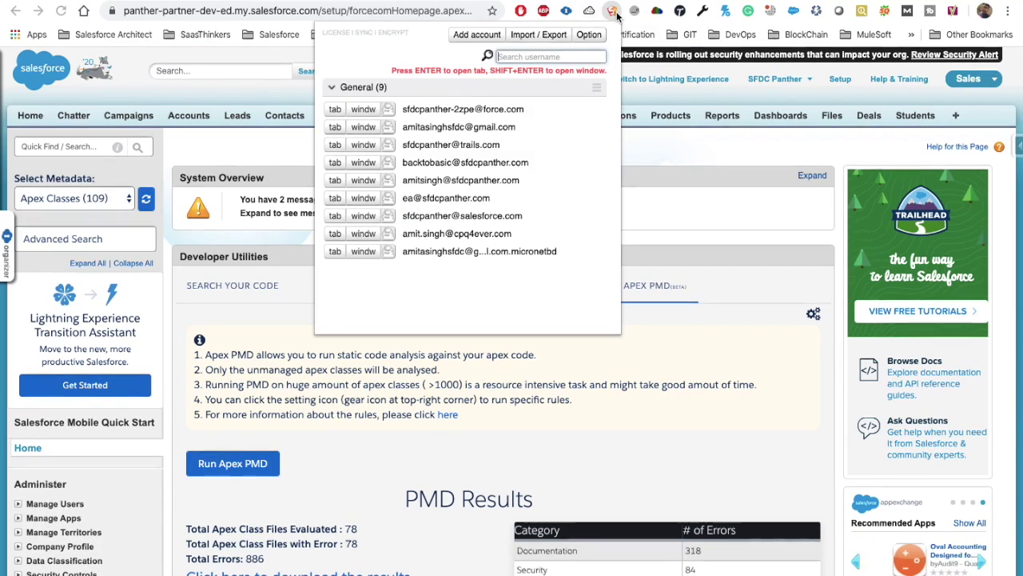
click(617, 13)
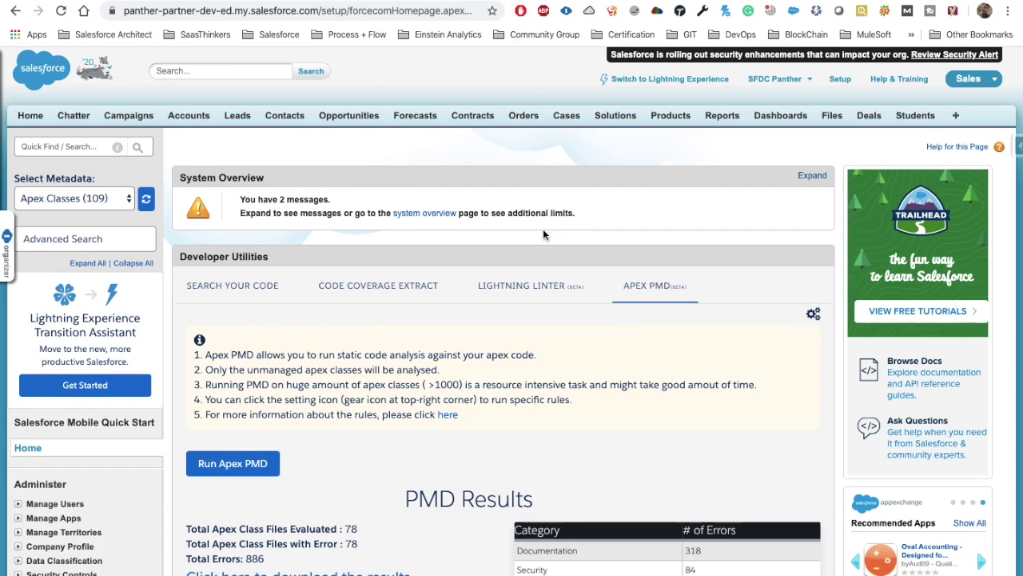
click(612, 12)
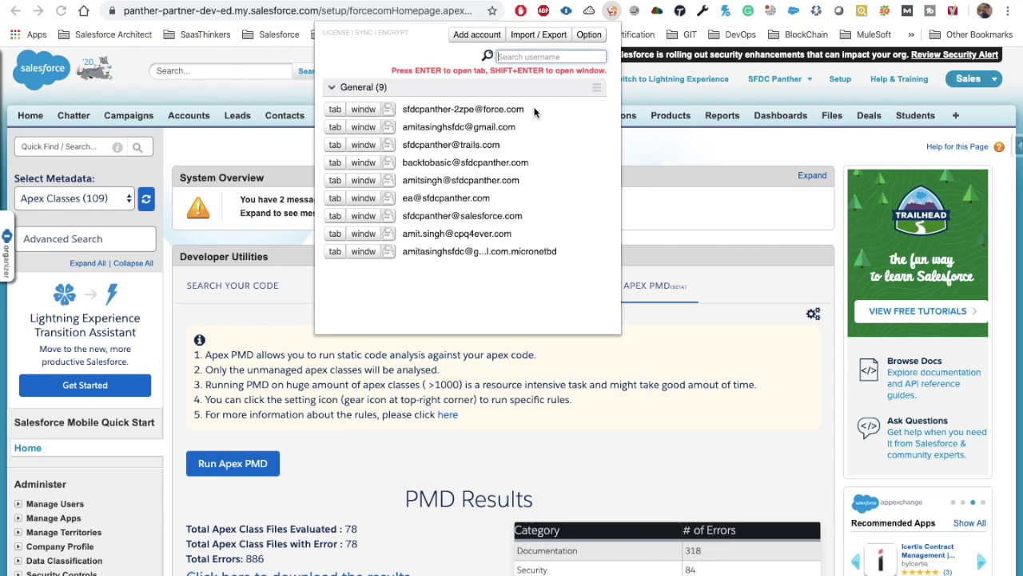
drag(531, 110, 403, 110)
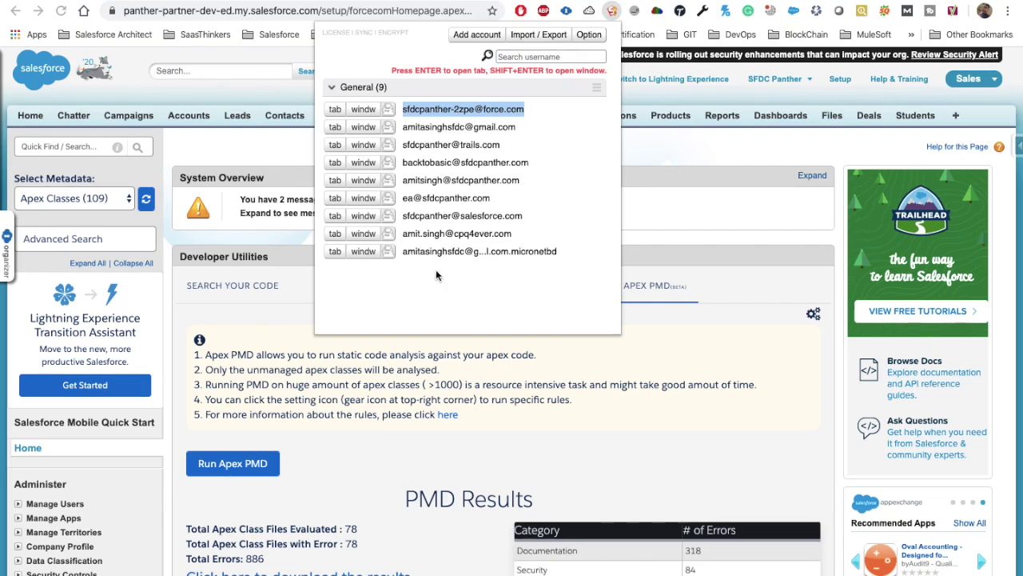
click(586, 265)
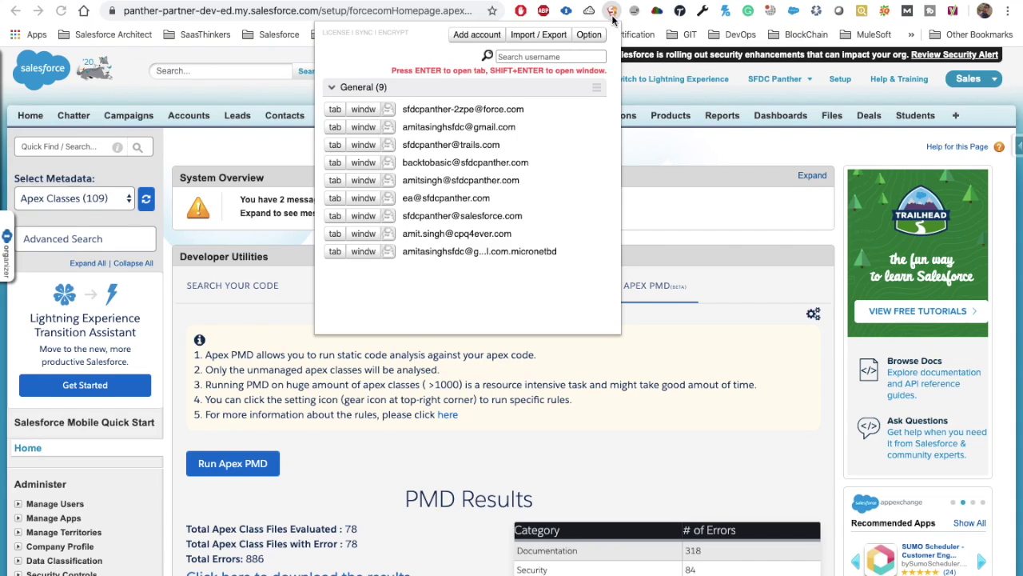
click(365, 109)
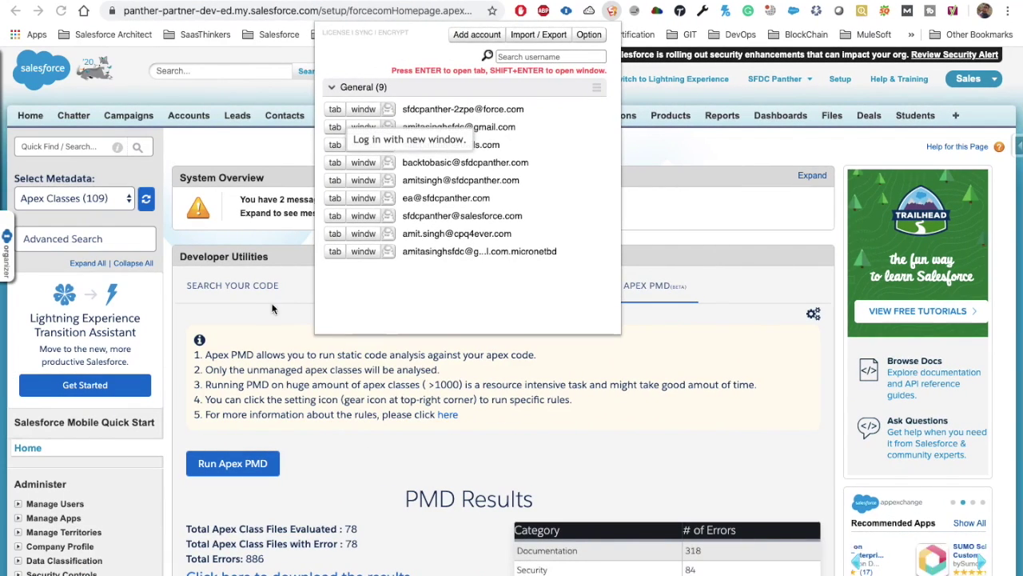
click(170, 256)
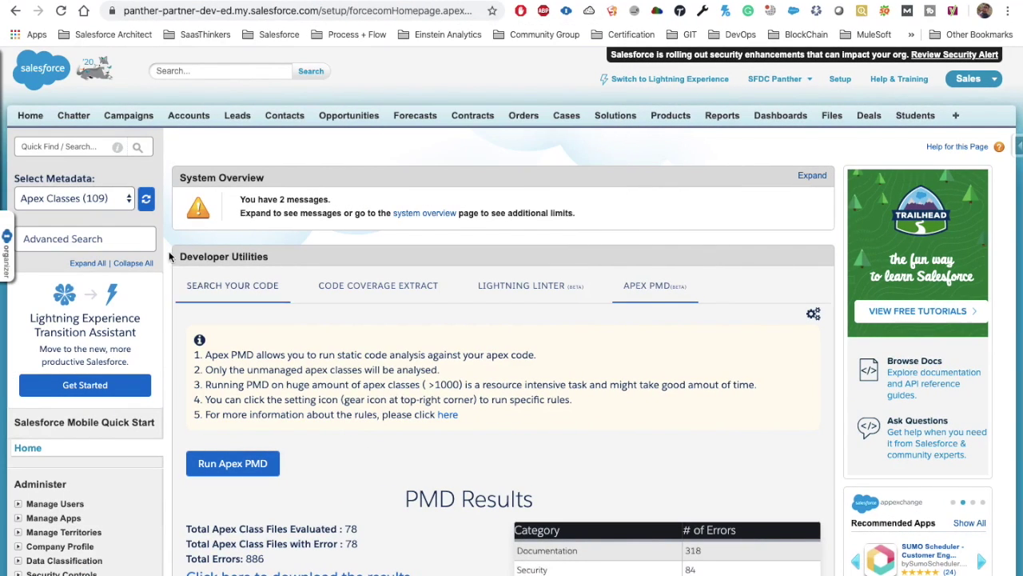
View ORGanizer's in-page shortcuts and look through the fields of its form for creating a new login.
click(7, 240)
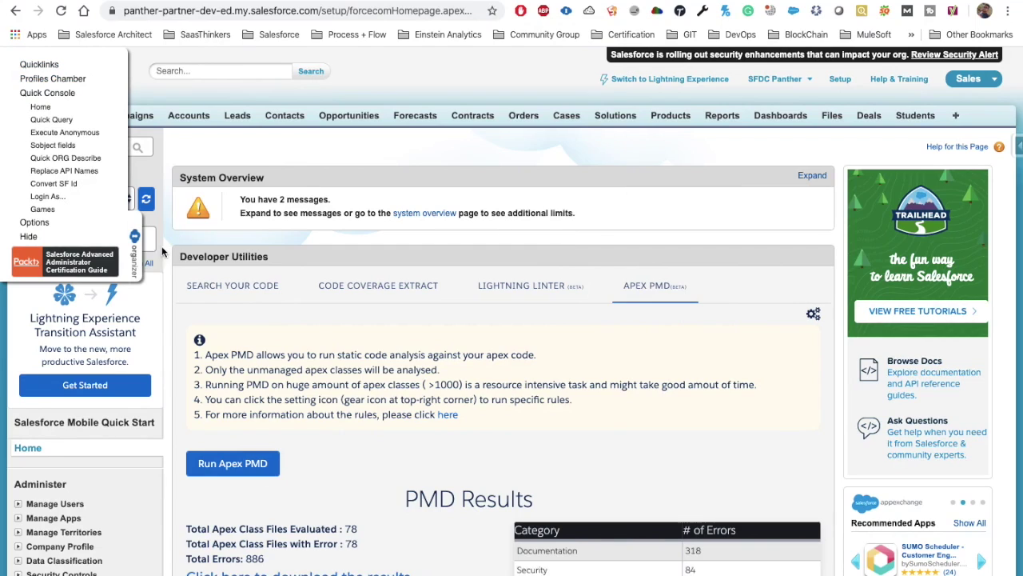
click(136, 256)
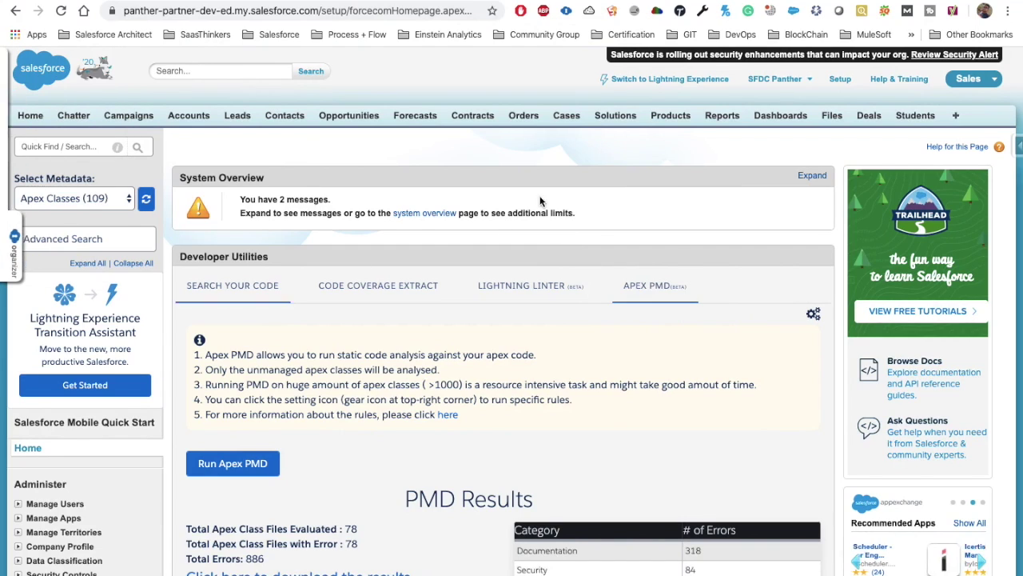
click(566, 11)
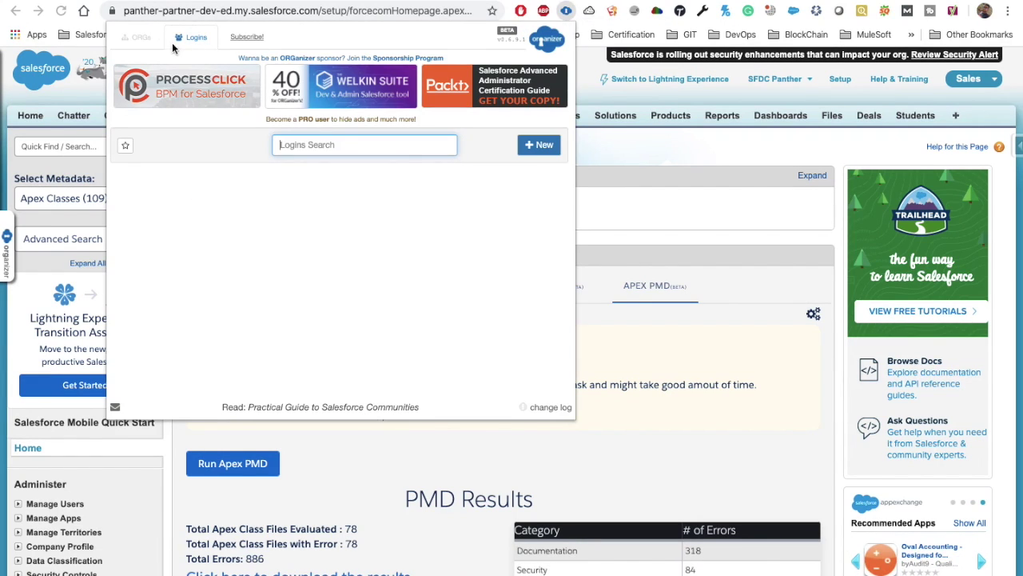
click(543, 148)
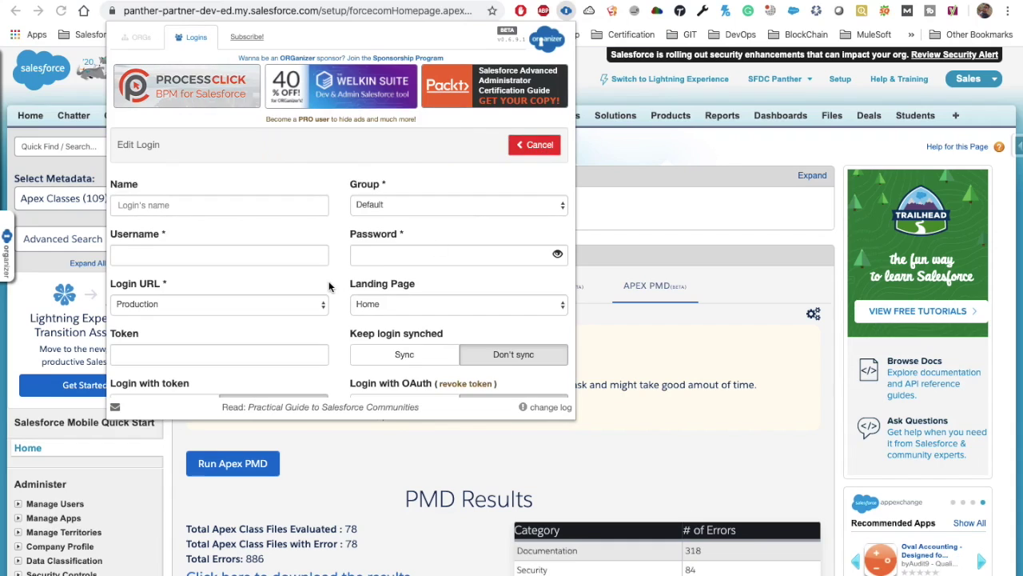
scroll(330, 286, down, 2)
scroll(330, 286, up, 2)
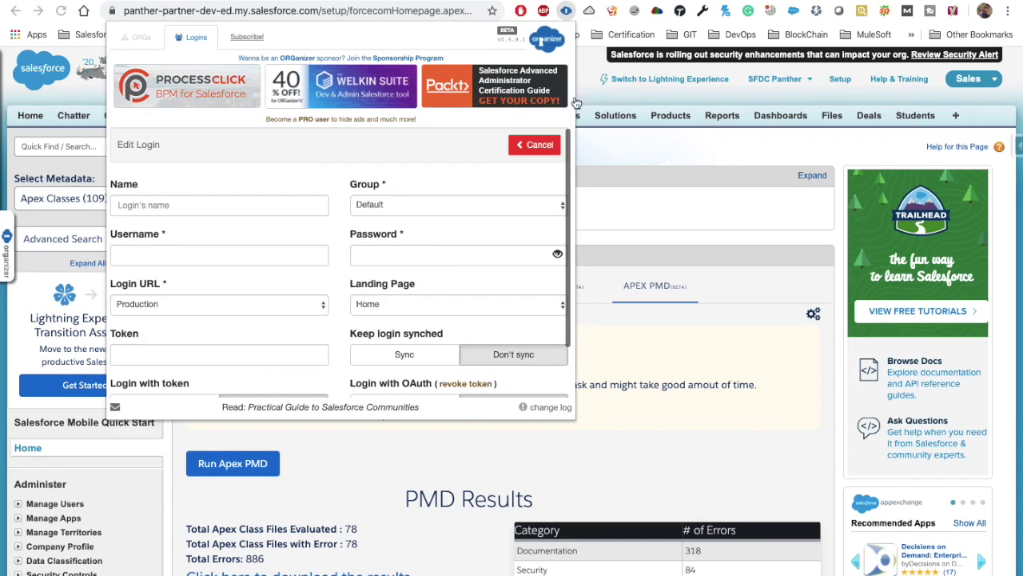
scroll(398, 253, down, 2)
scroll(277, 232, up, 2)
scroll(352, 320, down, 2)
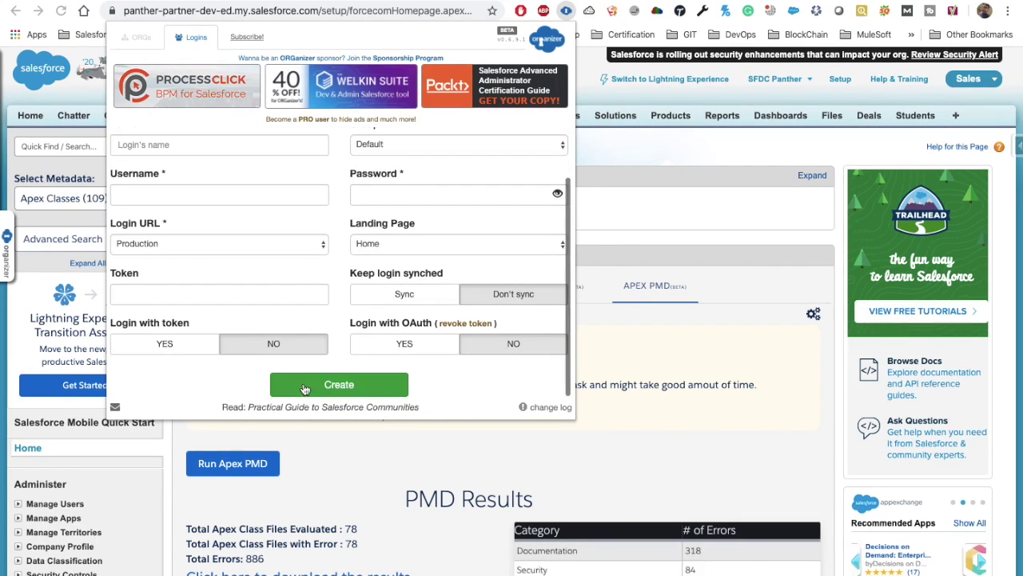
scroll(355, 269, up, 2)
View the label and icon color settings of the active org PANTHER-PARTNER-DEV-ED in ORGanizer, then close them without saving.
click(139, 44)
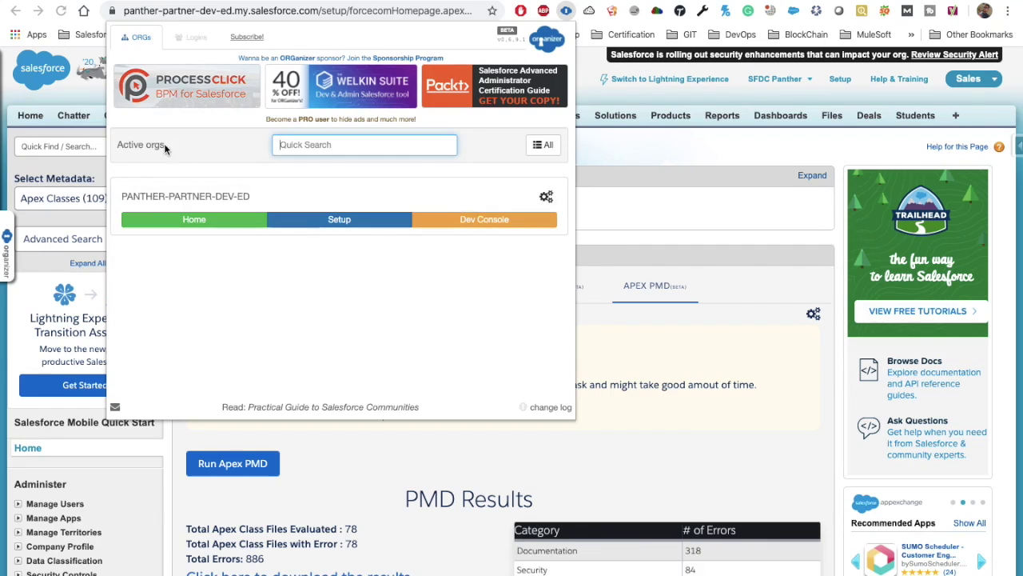
click(238, 200)
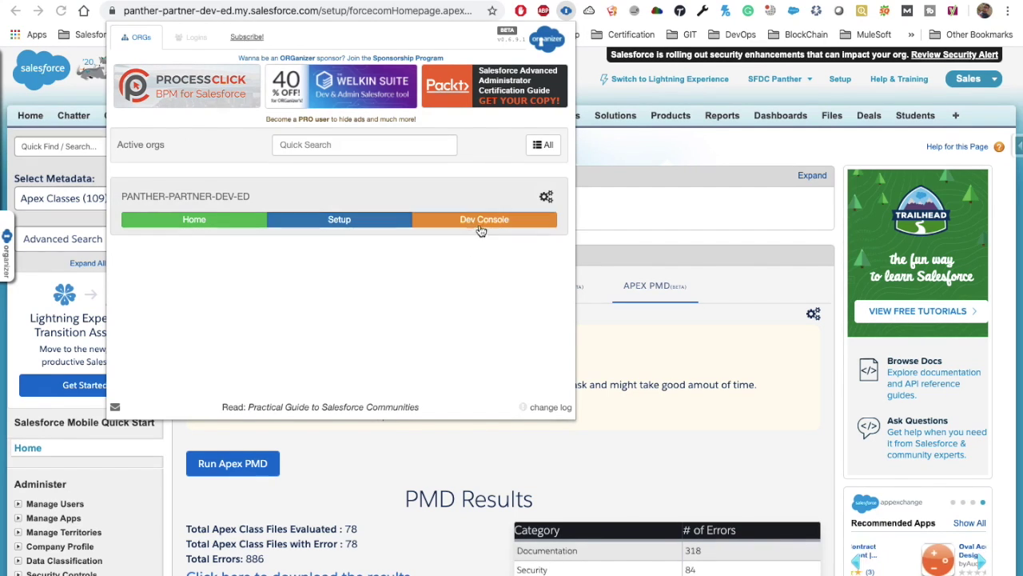
click(549, 197)
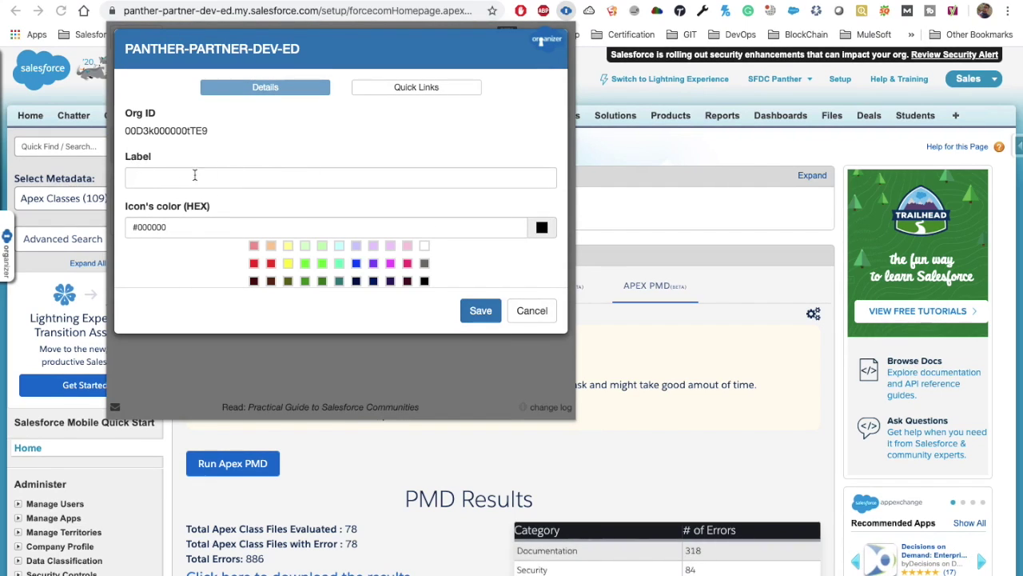
triple_click(161, 227)
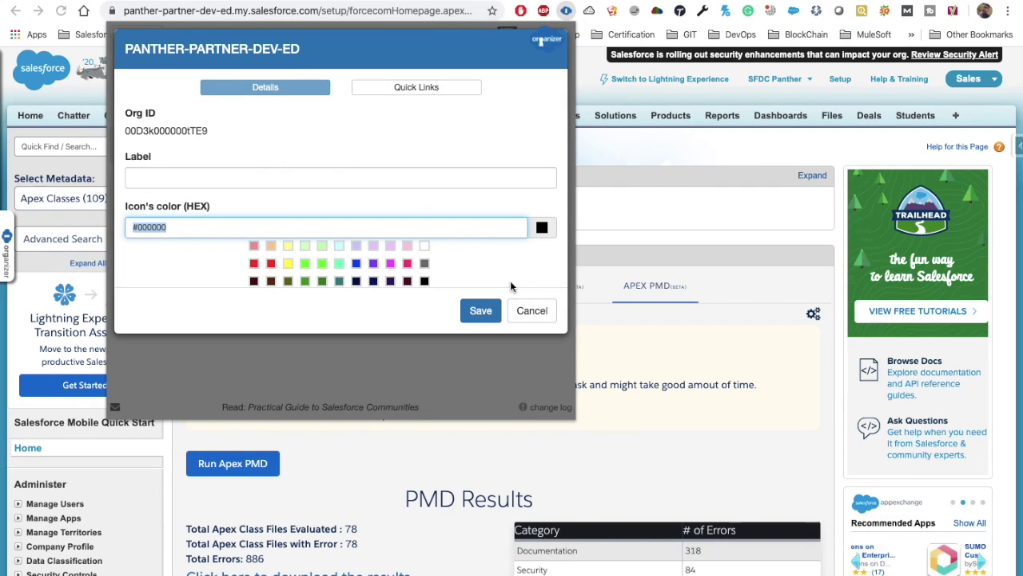
click(532, 310)
click(567, 11)
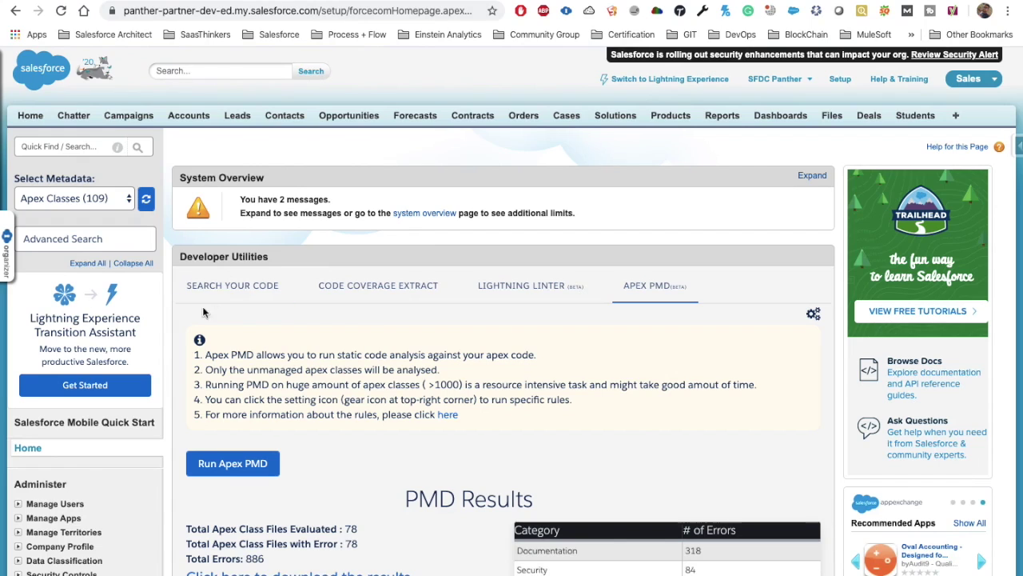
View ORGanizer's in-page shortcuts on the lead record's detail page, then hide them.
mouse_move(8, 240)
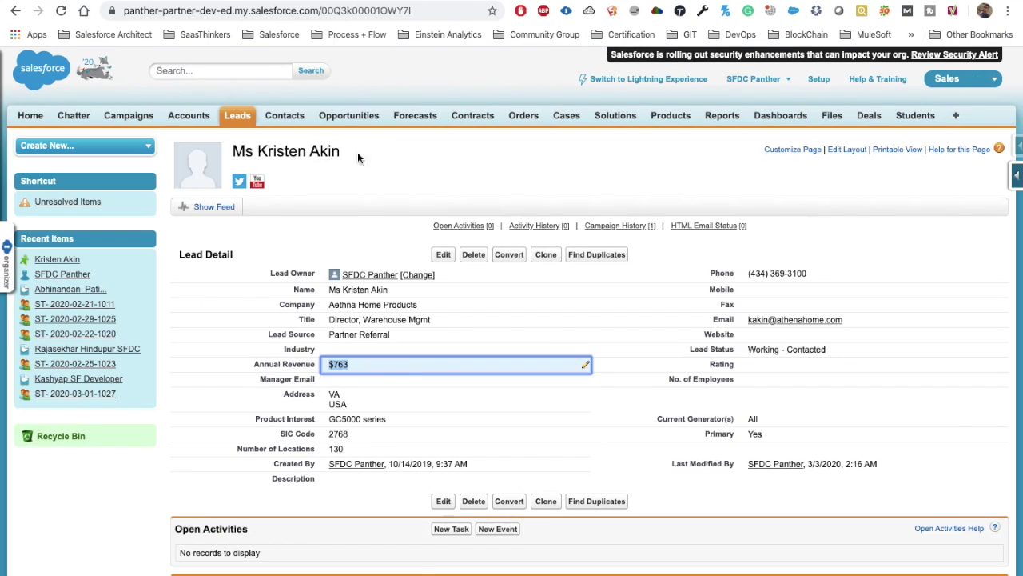
click(236, 329)
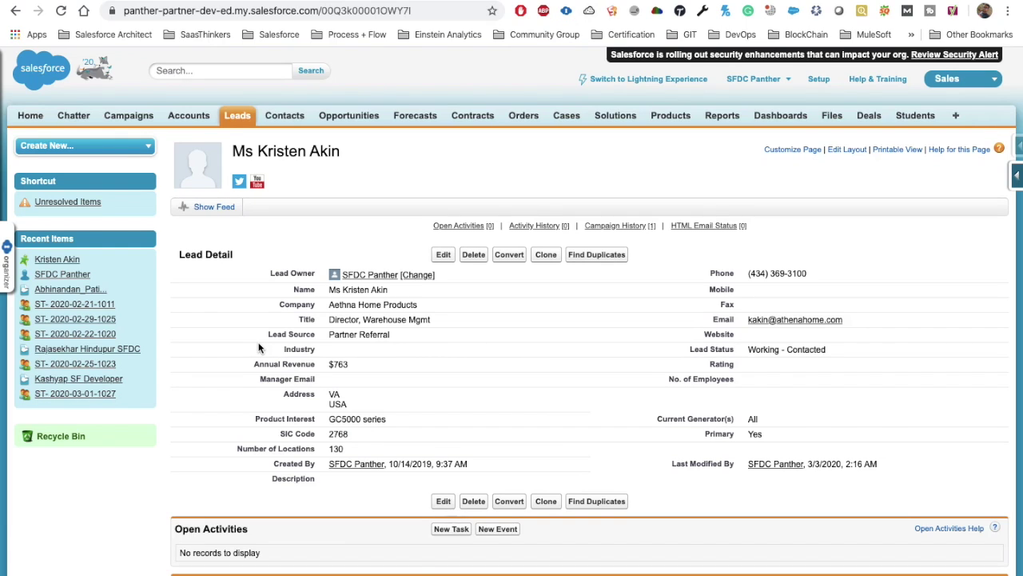
click(7, 255)
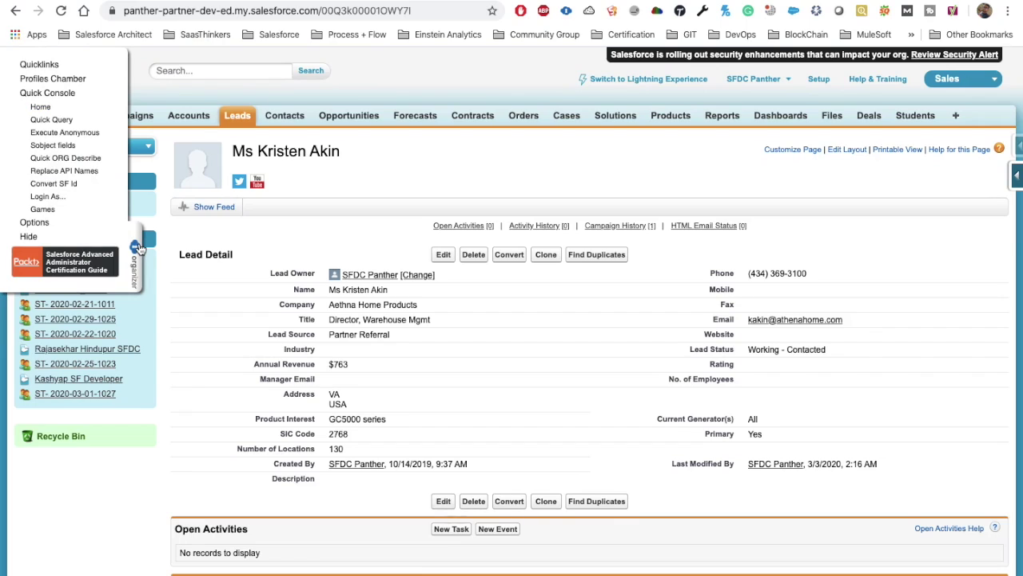
click(137, 246)
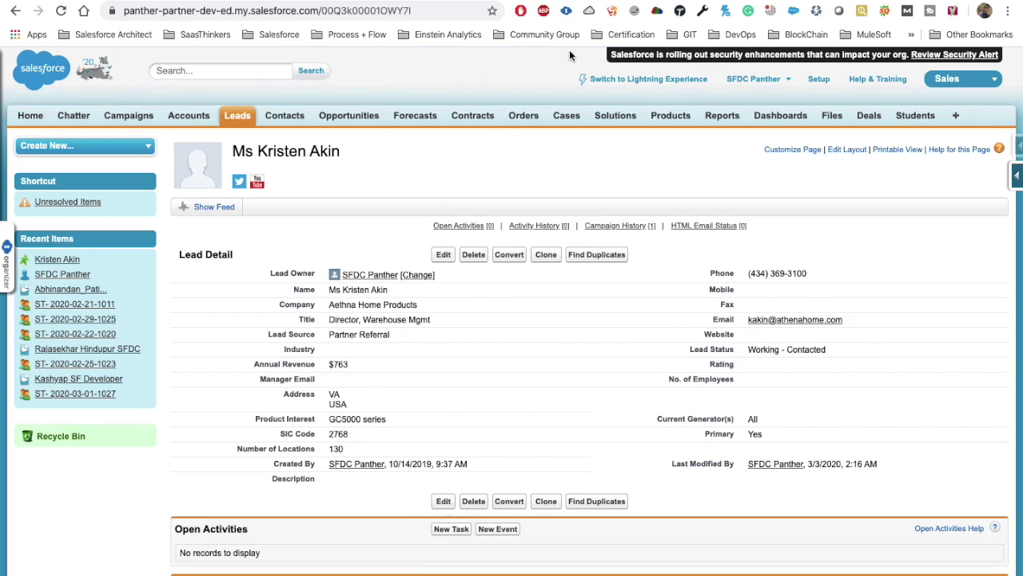
Show API names instead of labels on the lead's fields and highlight the custom ones from Manager_Email__c to NumberofLocations__c.
click(637, 13)
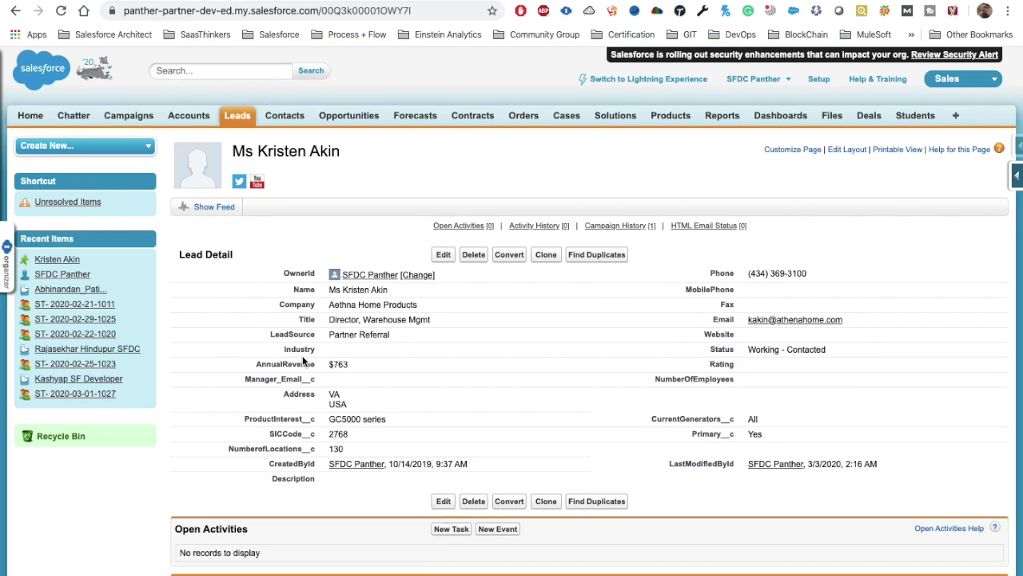
double_click(299, 379)
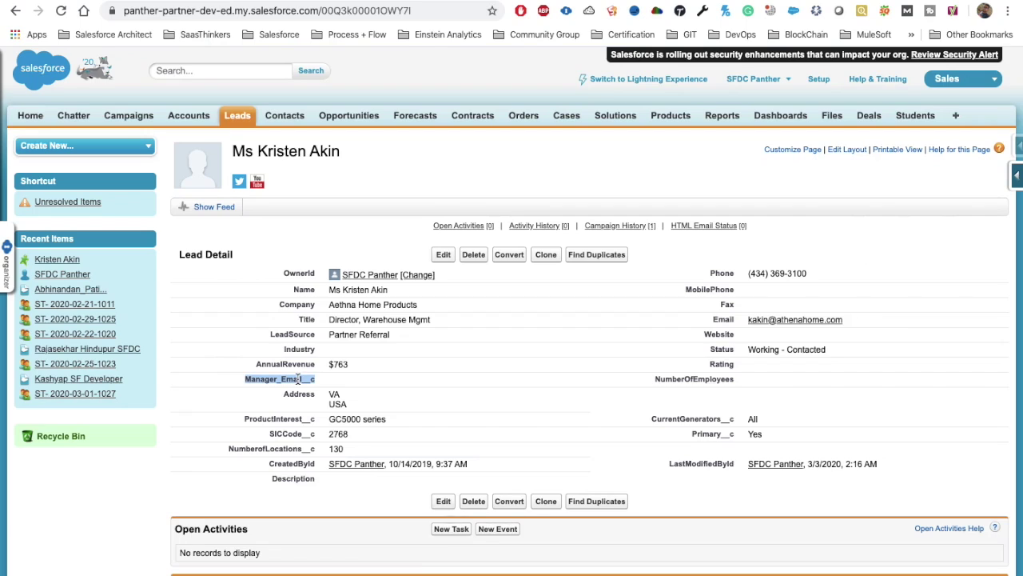
double_click(294, 419)
double_click(296, 432)
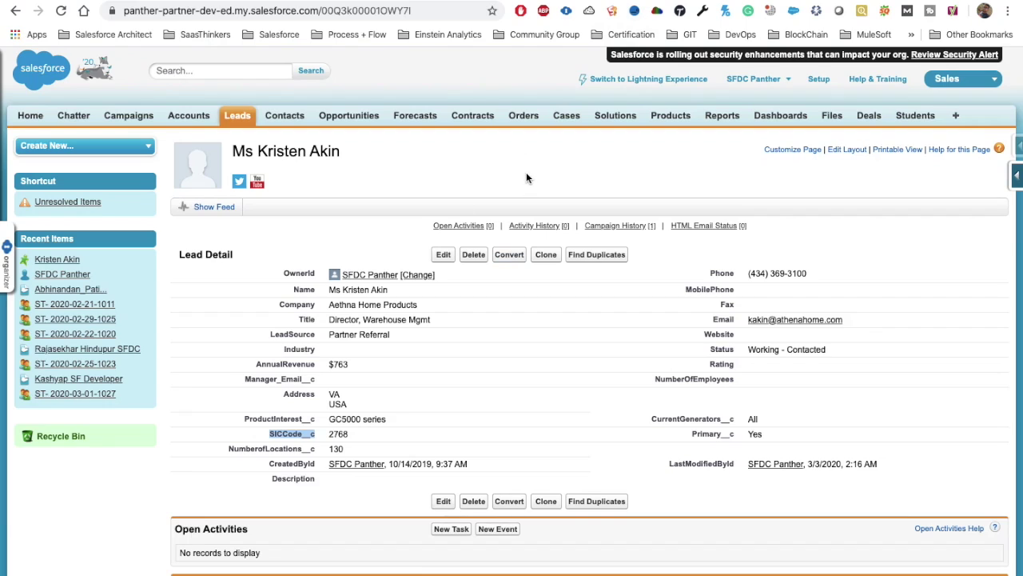
click(254, 377)
drag(238, 382, 320, 448)
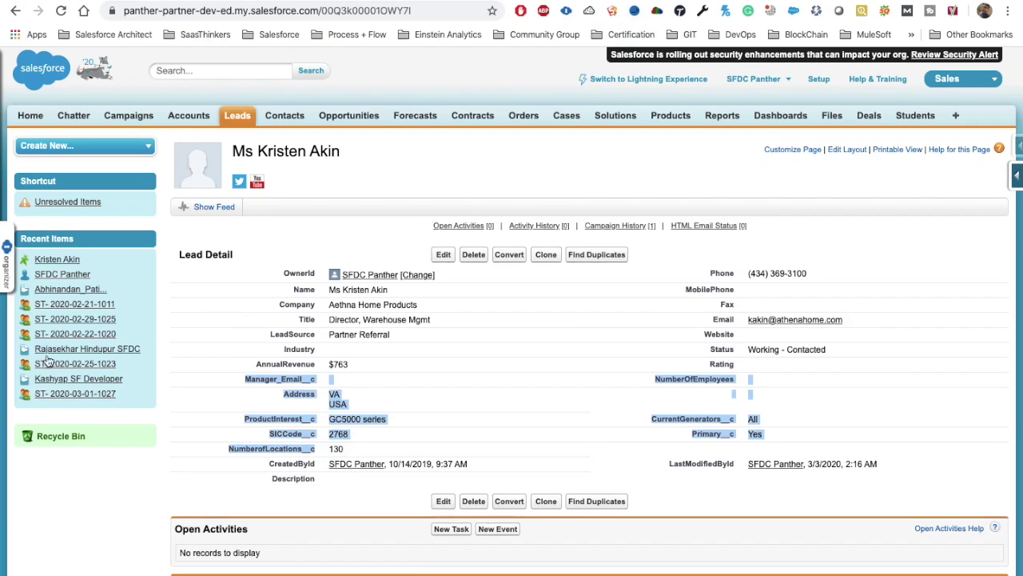
Look over ORGanizer's Quick Console shortcuts, such as Sobject fields, then close them and clear the text selection.
mouse_move(8, 264)
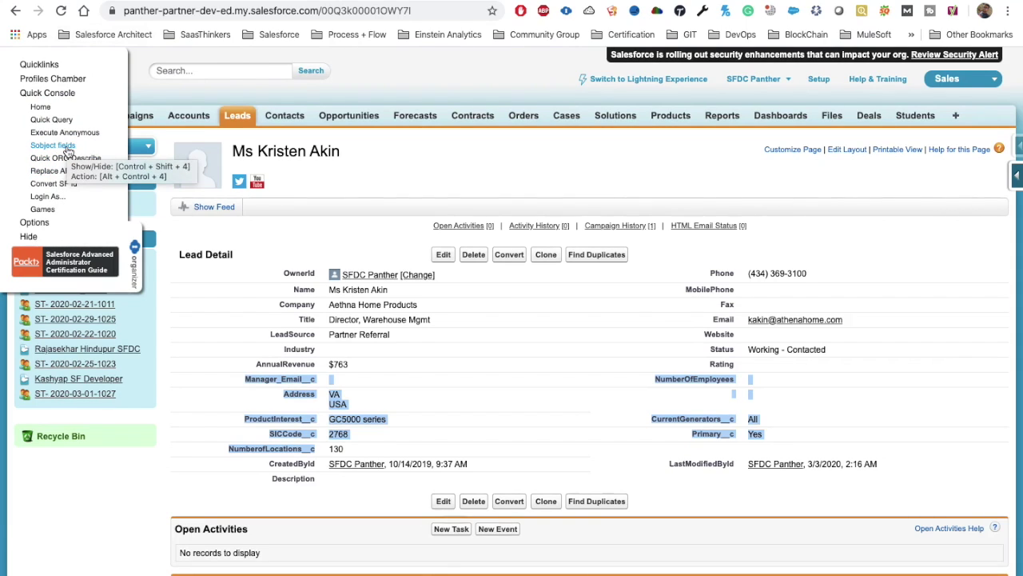
click(135, 254)
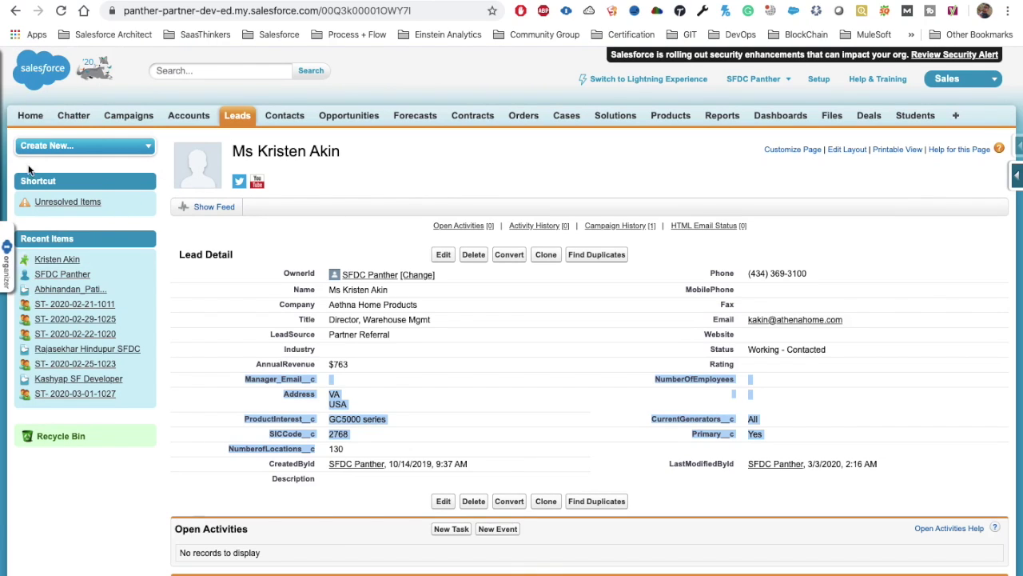
click(5, 260)
click(135, 253)
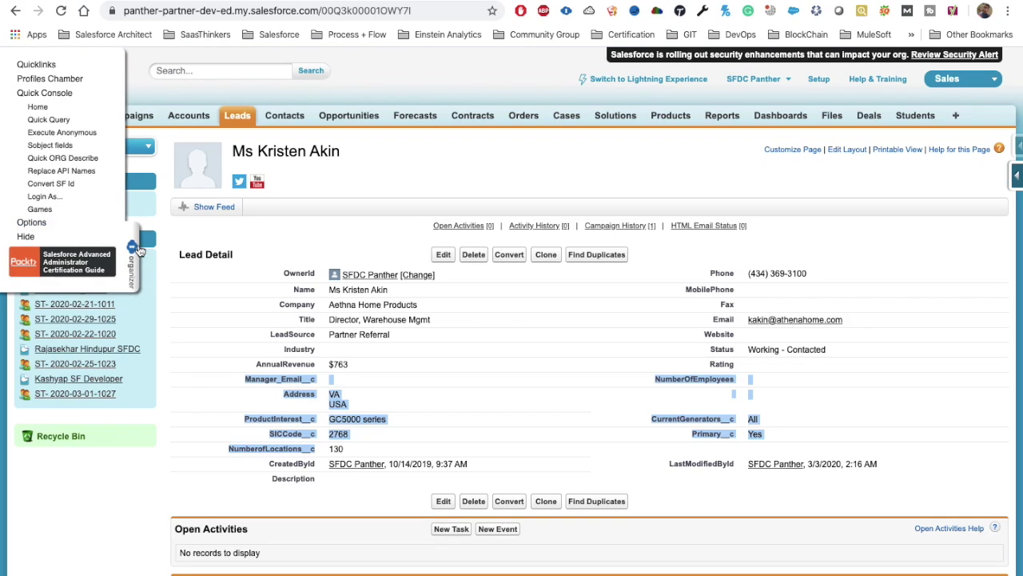
click(356, 184)
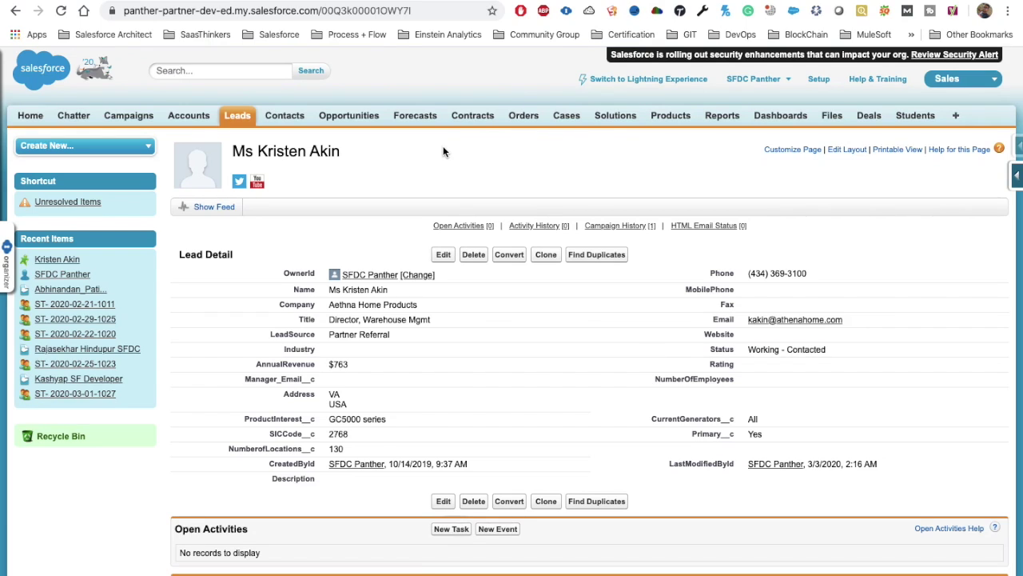
Log in to two more saved Salesforce accounts in new tabs through the login manager extension.
right_click(656, 11)
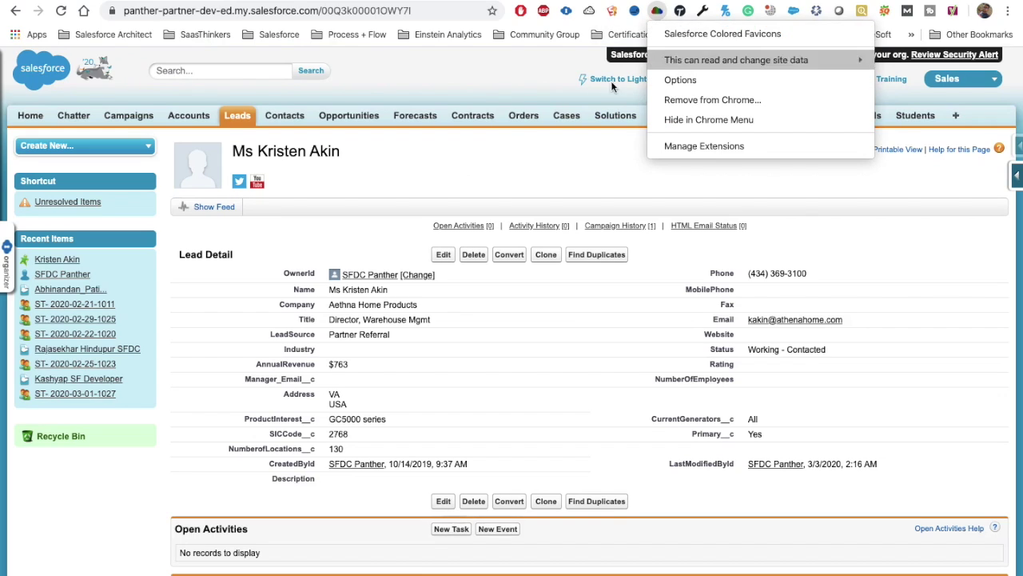
click(502, 142)
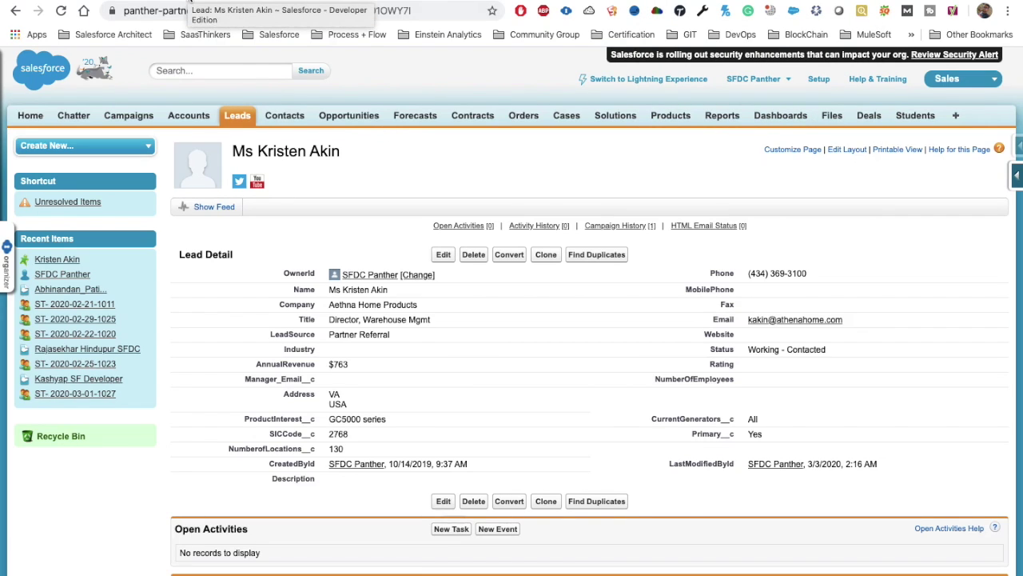
click(612, 10)
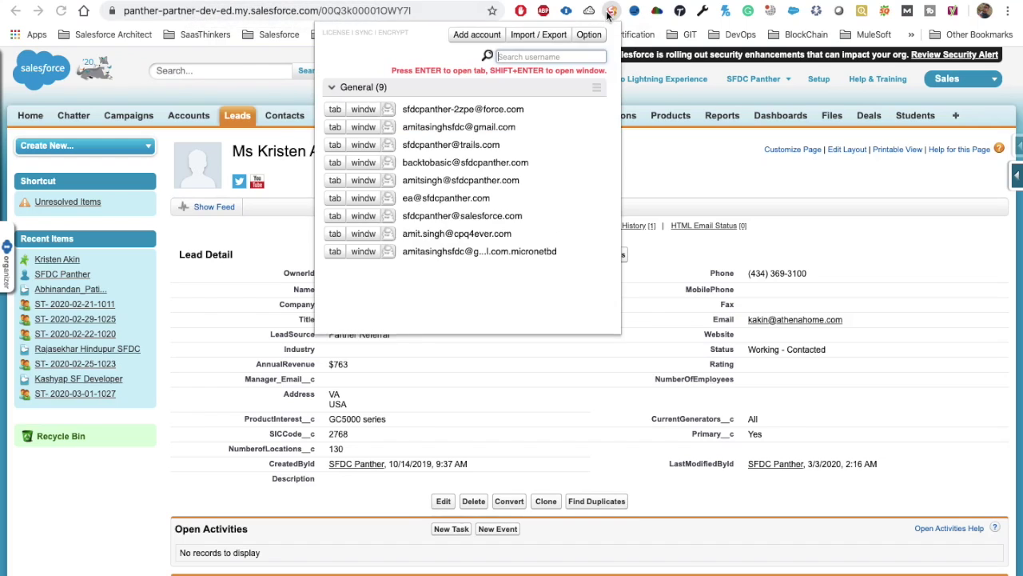
click(337, 130)
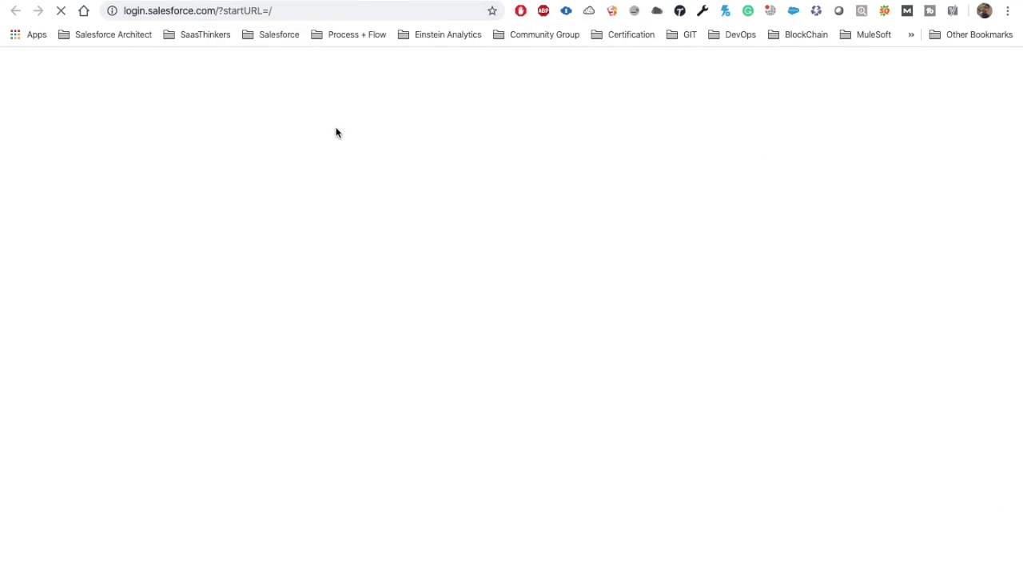
click(611, 11)
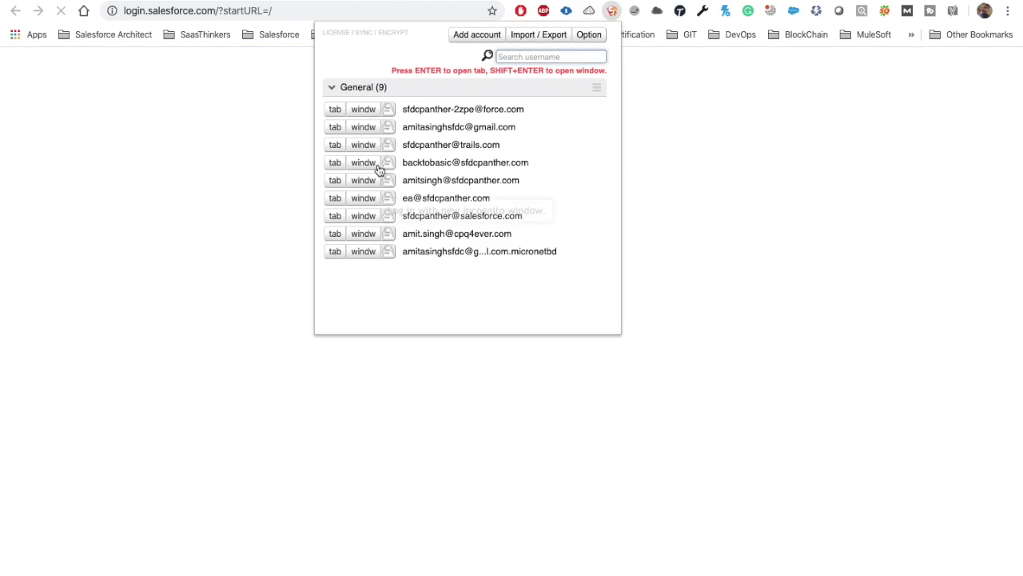
click(336, 147)
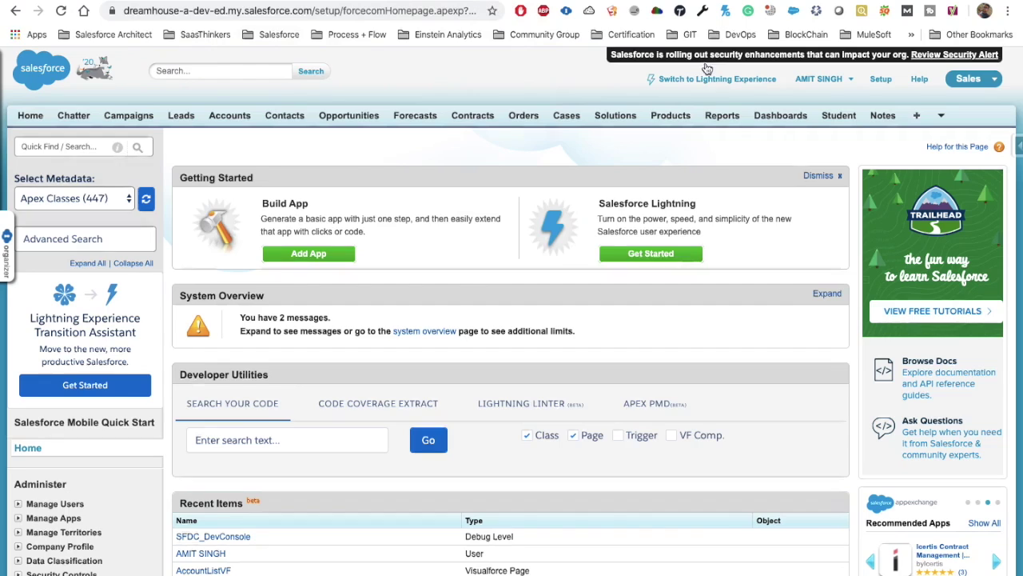
Open the Salesforce Colored Favicons options and look through the list of instances and their colors.
right_click(657, 12)
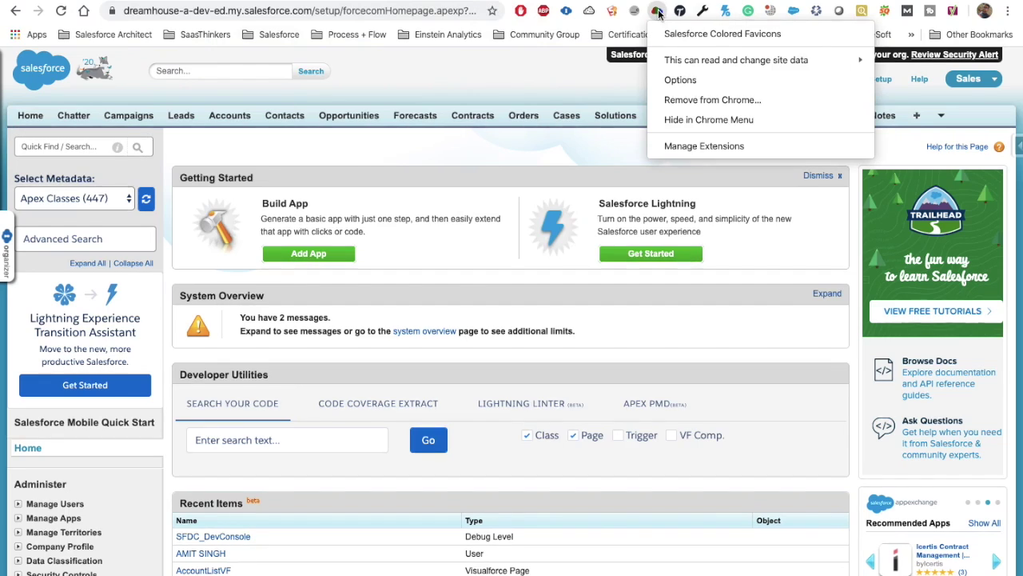
click(694, 83)
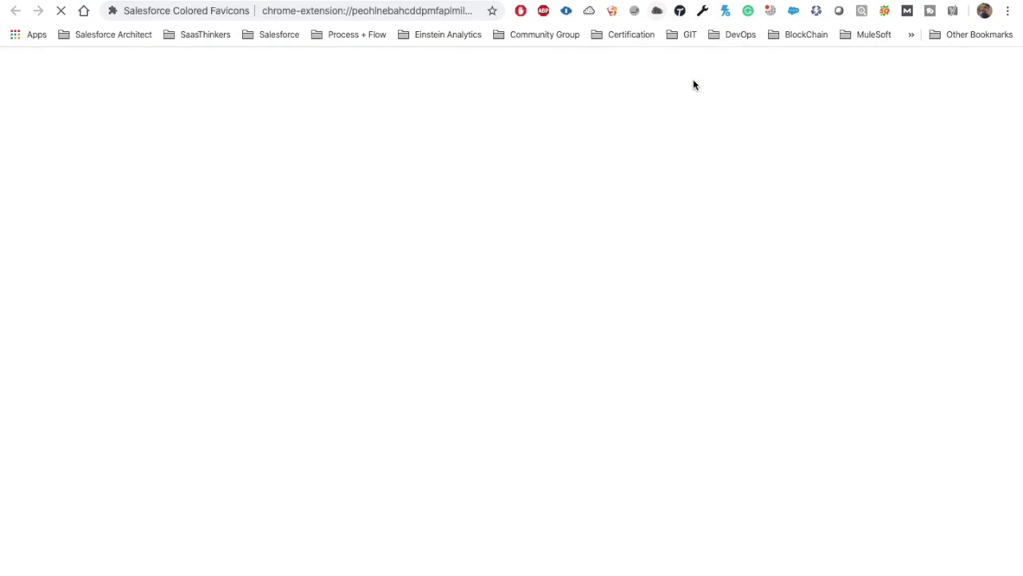
scroll(513, 300, down, 1)
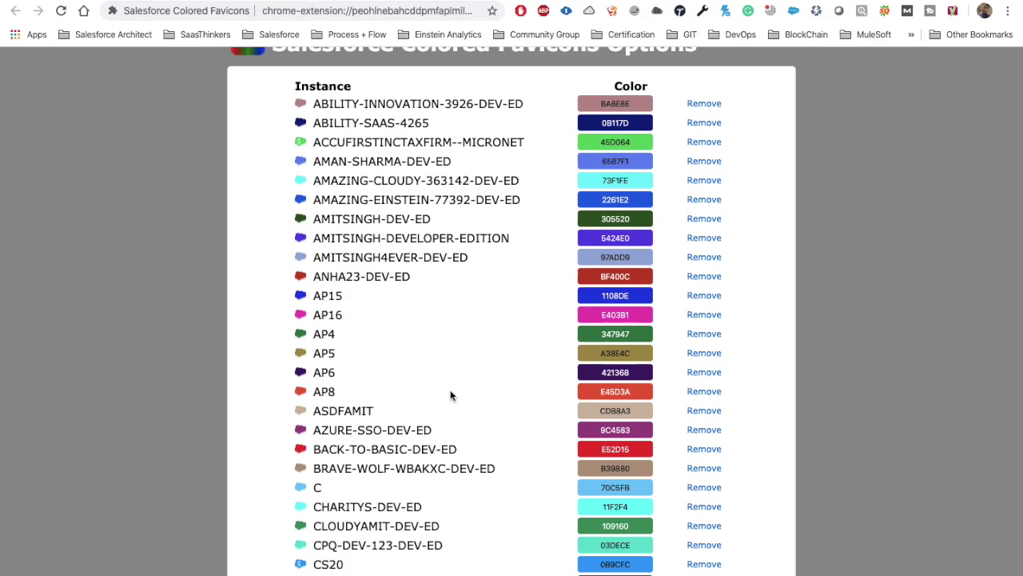
scroll(450, 389, down, 7)
scroll(450, 389, down, 14)
scroll(450, 391, up, 20)
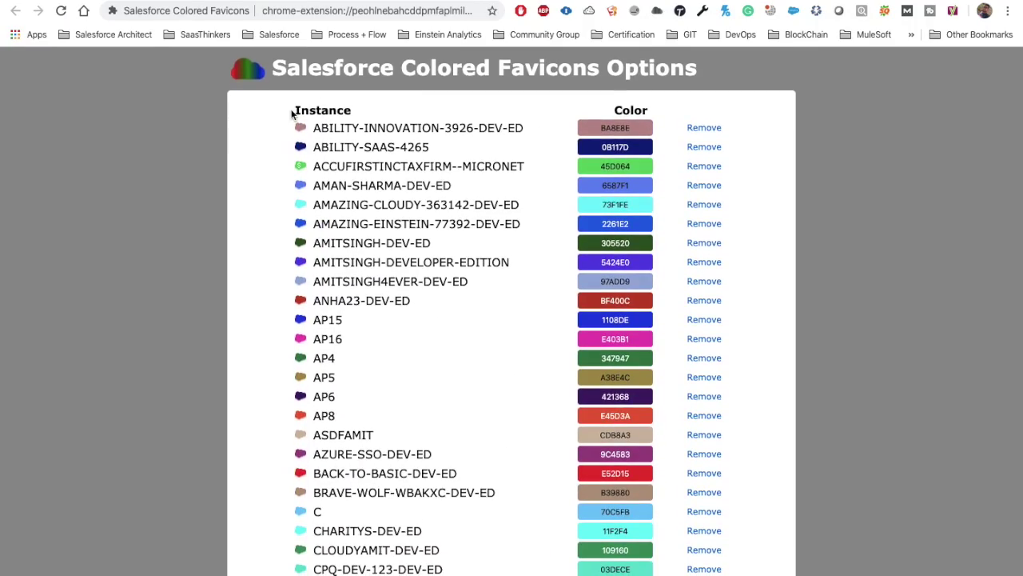
scroll(477, 199, down, 1)
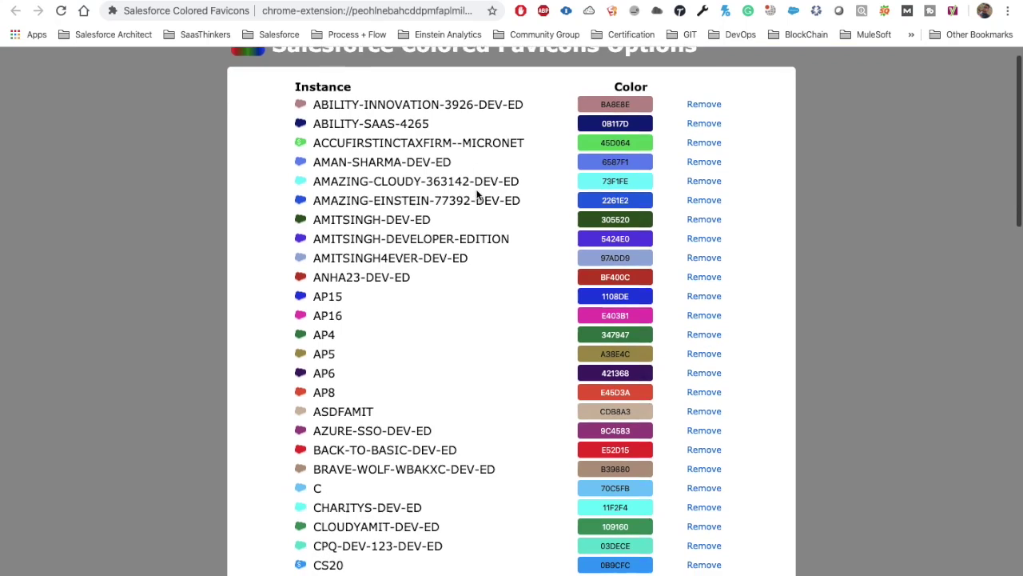
Change the favicon color of the instance ABILITY-INNOVATION-3926-DEV-ED to BA1683.
click(626, 100)
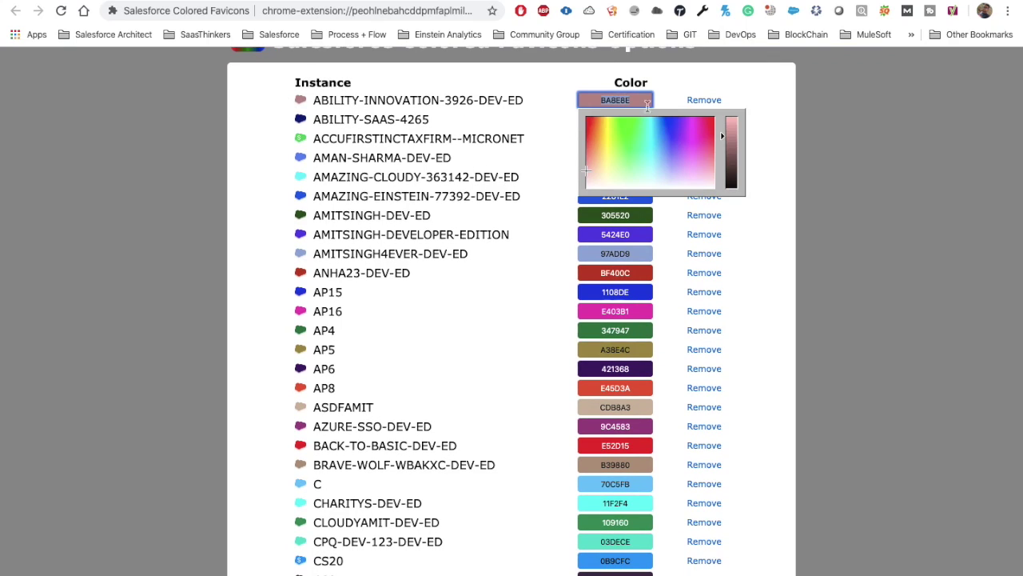
click(700, 125)
click(707, 87)
scroll(586, 326, down, 7)
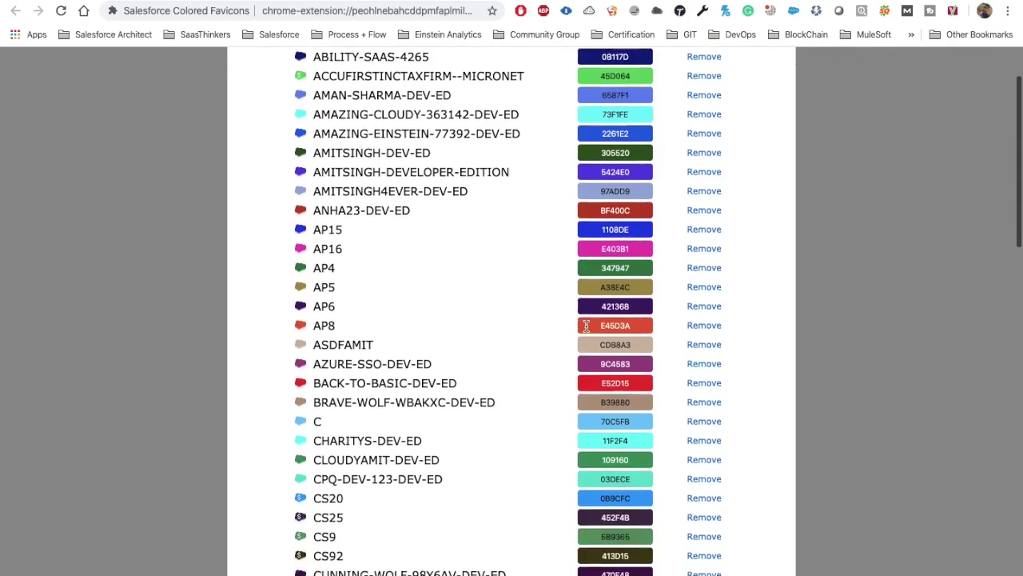
scroll(586, 325, down, 10)
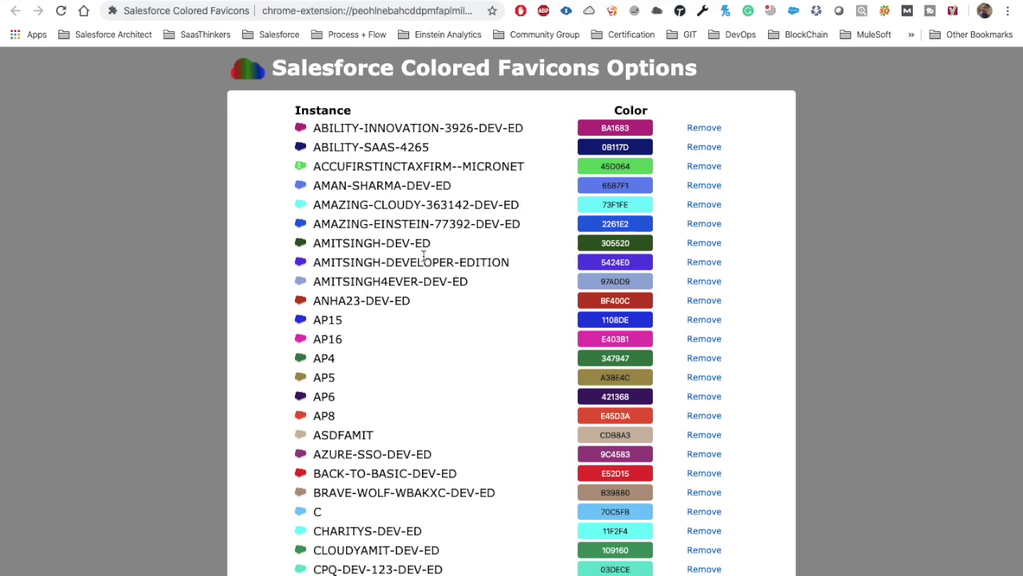
Return to the dreamhouse org's setup page and view the login manager's saved accounts and the Colored Favicons extension's options.
key(ctrl+Tab)
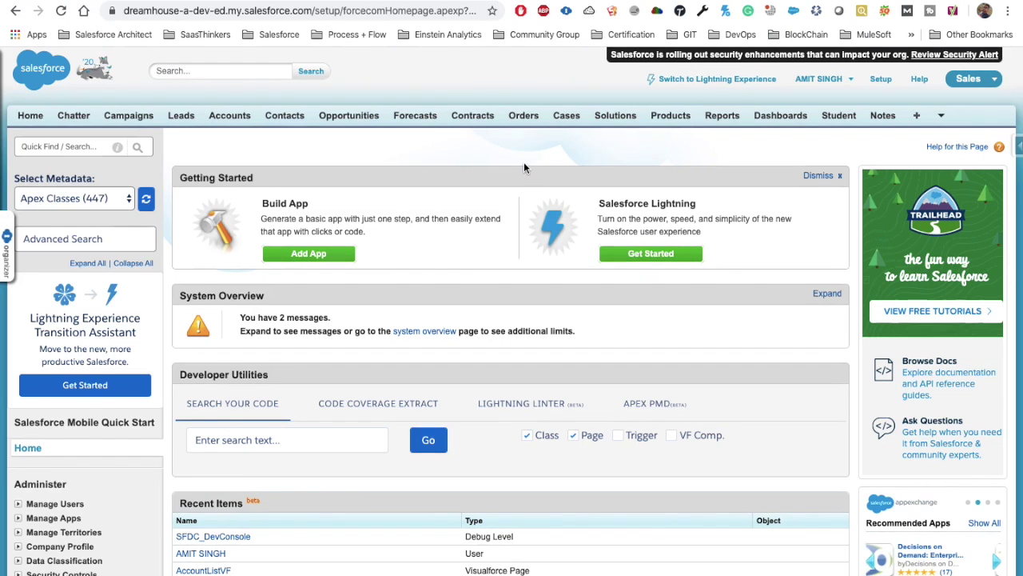
click(613, 11)
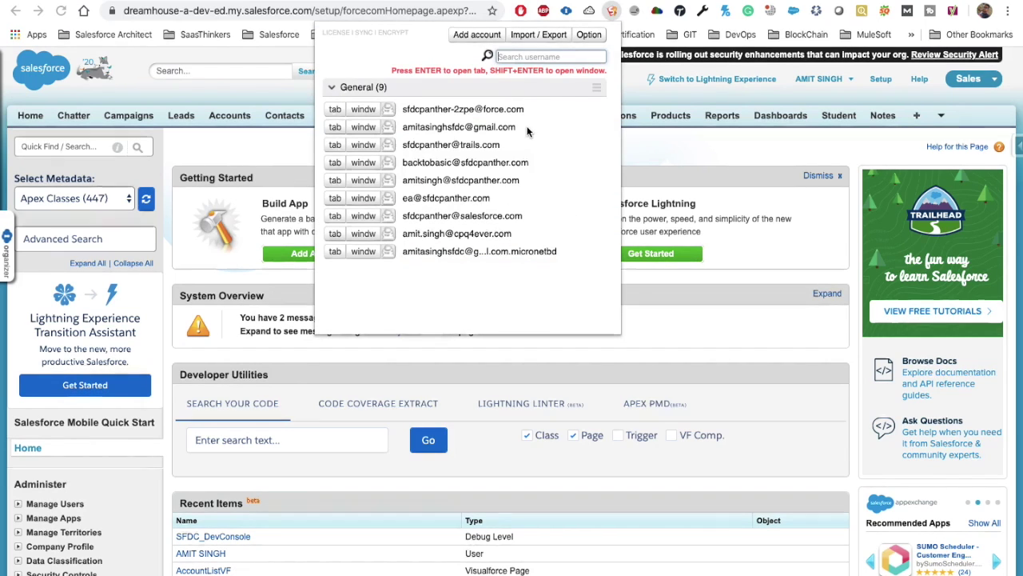
click(689, 155)
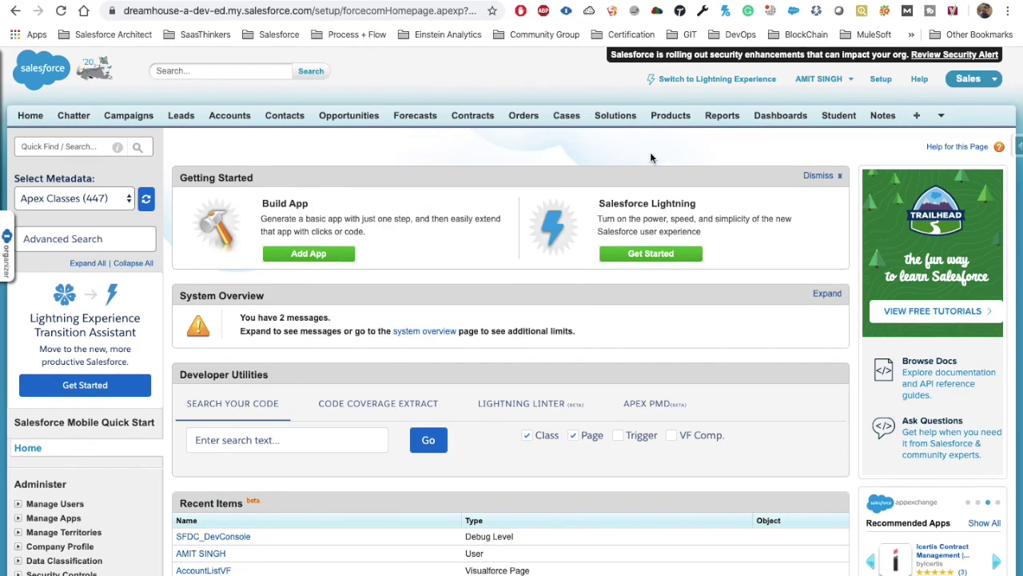
right_click(657, 11)
key(Escape)
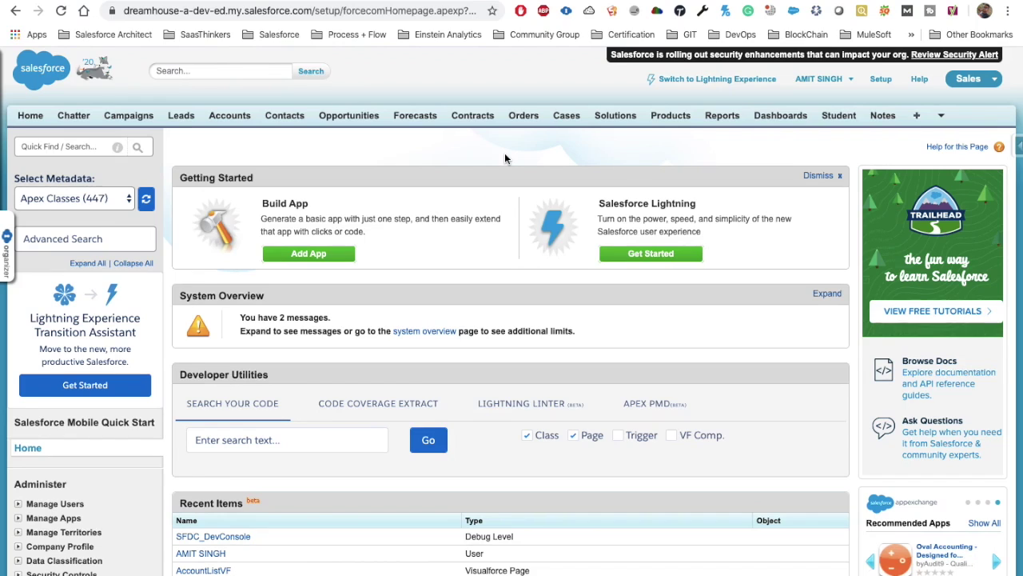
right_click(657, 11)
key(Escape)
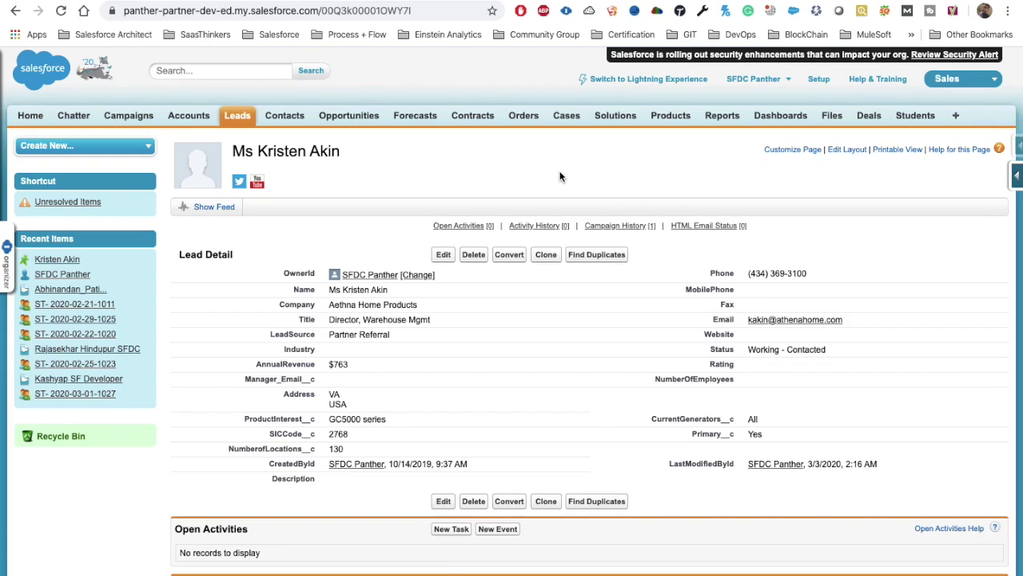
Show the object API names on the lead record with Salesforce DevTools and look through the labelled fields.
click(680, 10)
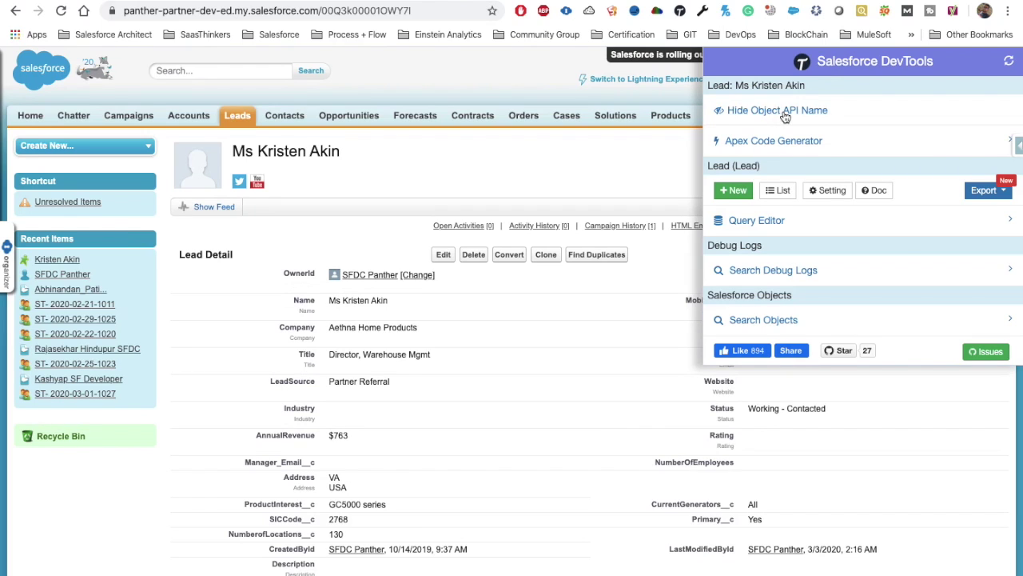
scroll(326, 517, down, 1)
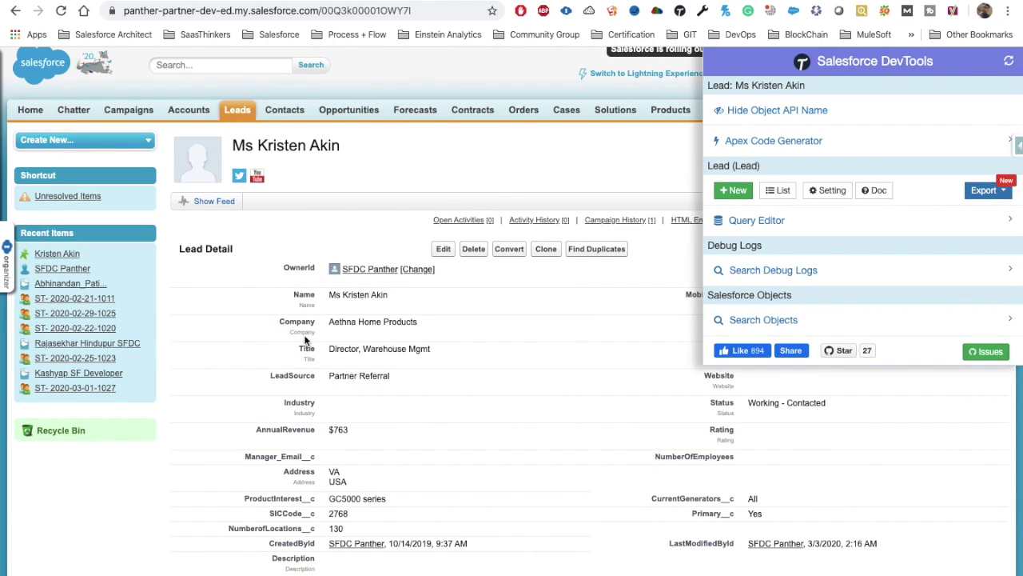
scroll(410, 394, down, 2)
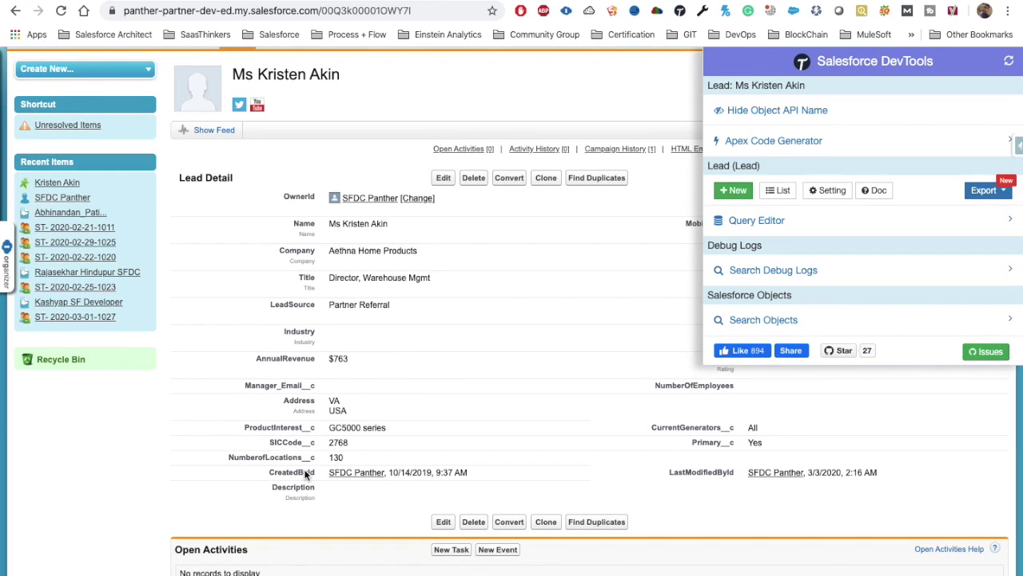
scroll(856, 265, up, 1)
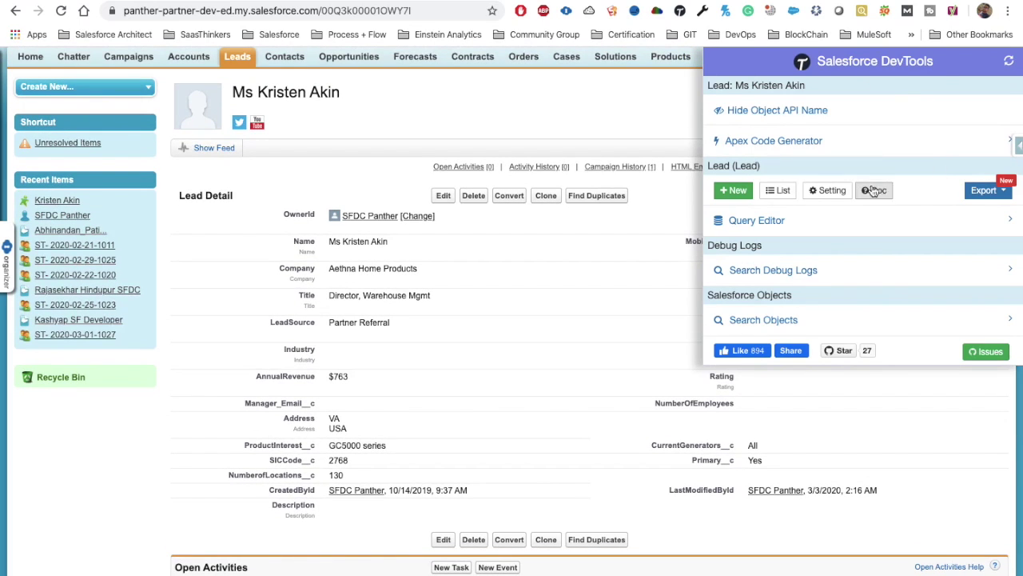
Export the Lead object's field definitions to the Desktop as an Office Open XML spreadsheet.
click(988, 196)
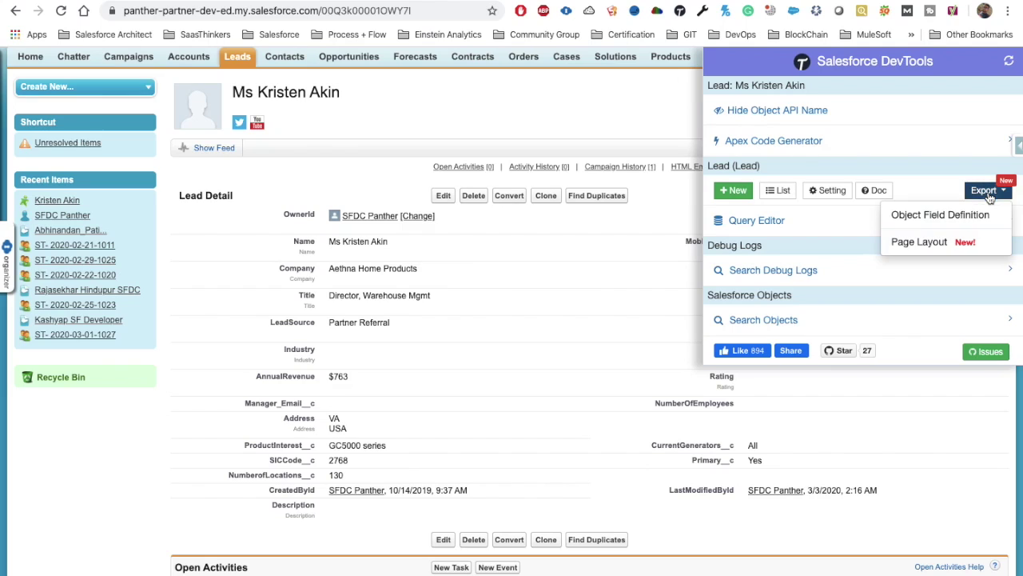
click(941, 226)
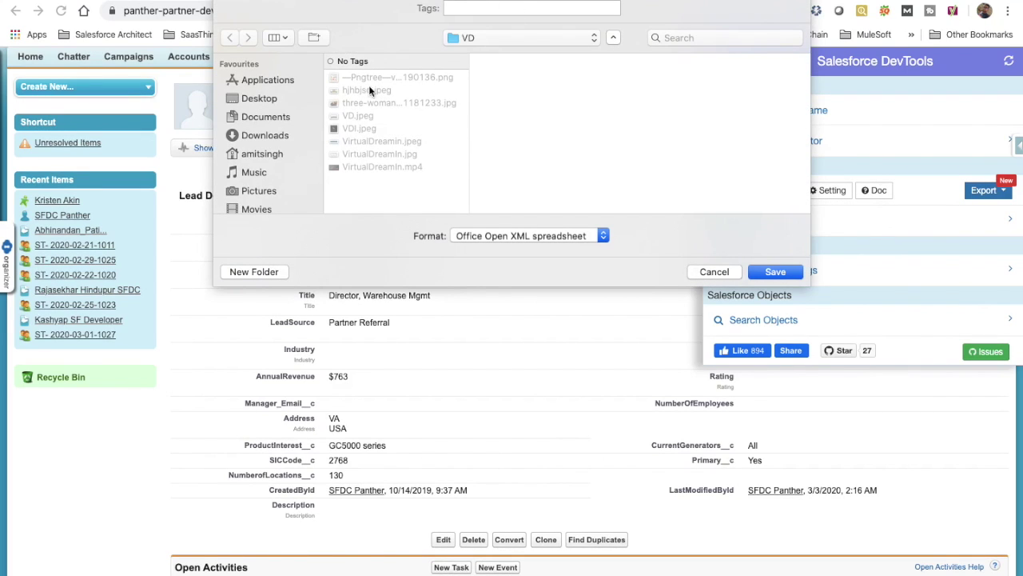
click(259, 98)
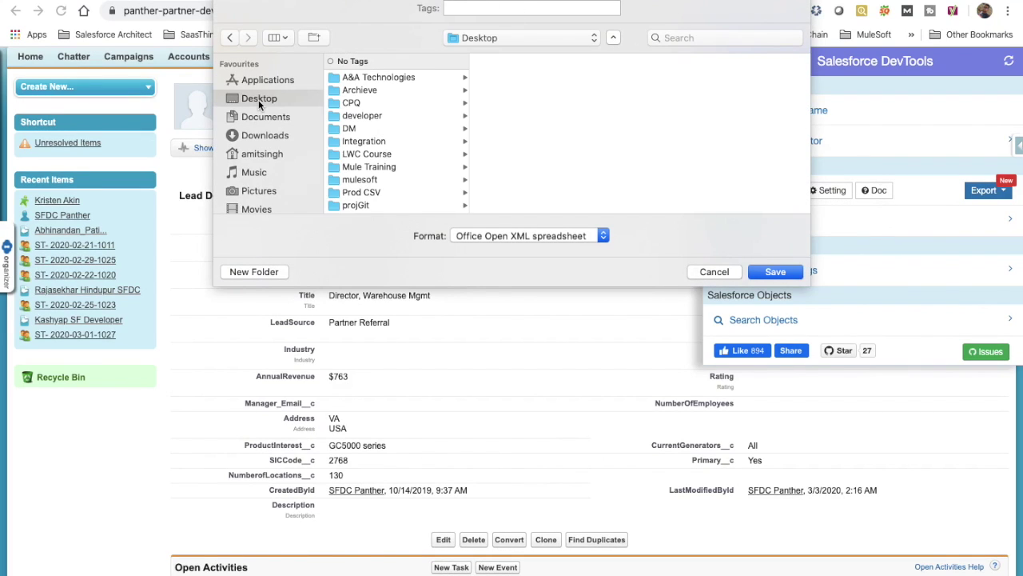
click(774, 272)
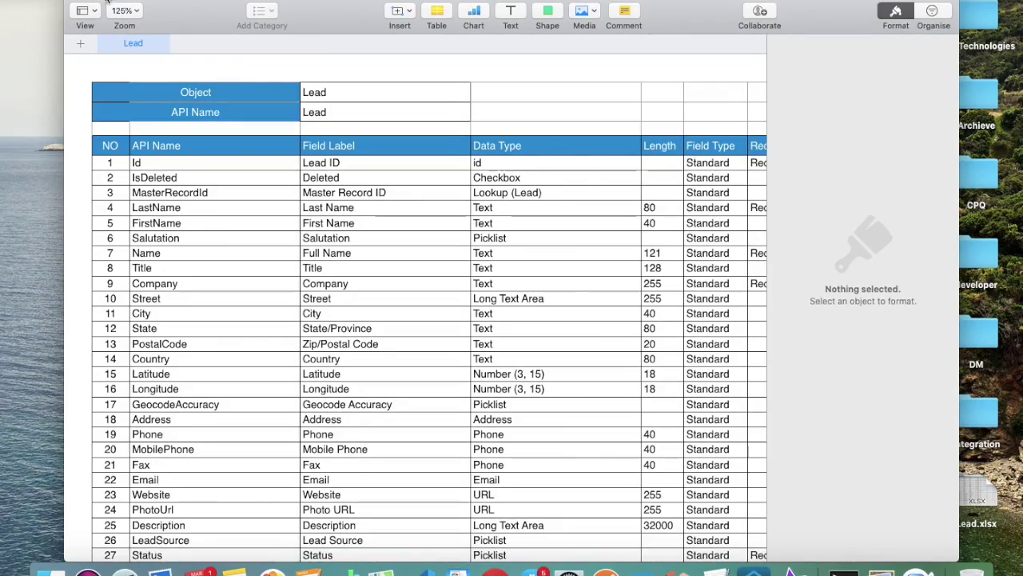
Enlarge the exported Lead spreadsheet and look through its standard and custom fields and all its columns.
click(104, 1)
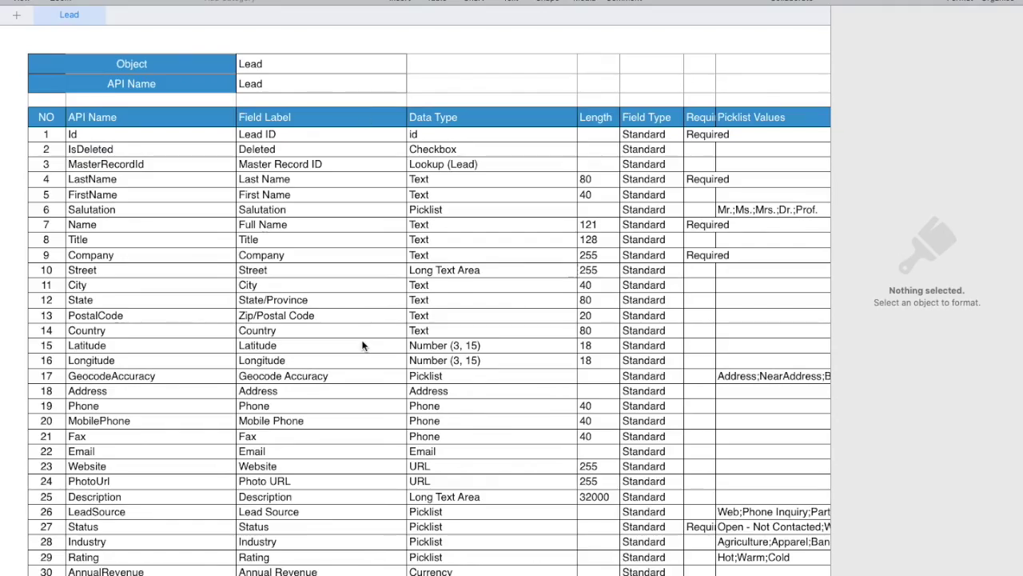
scroll(362, 345, down, 1)
scroll(362, 345, right, 15)
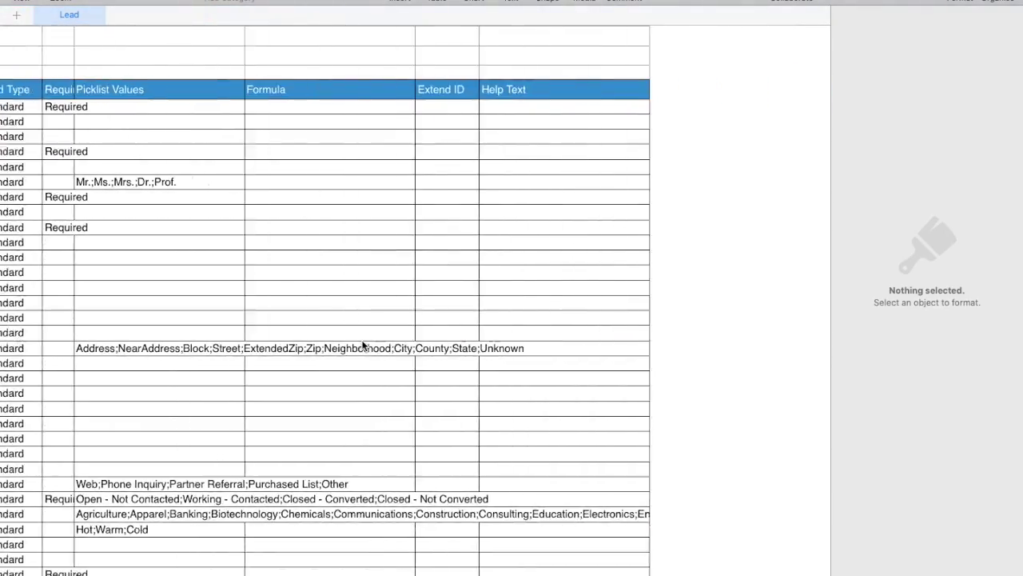
scroll(362, 346, left, 15)
scroll(320, 331, up, 1)
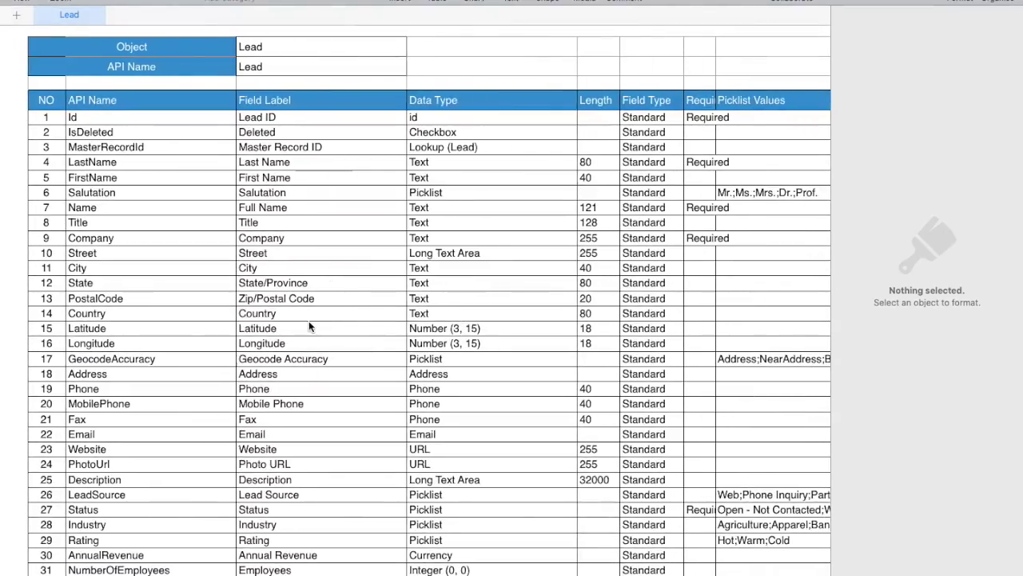
scroll(308, 320, down, 5)
scroll(309, 320, right, 1)
scroll(310, 325, down, 10)
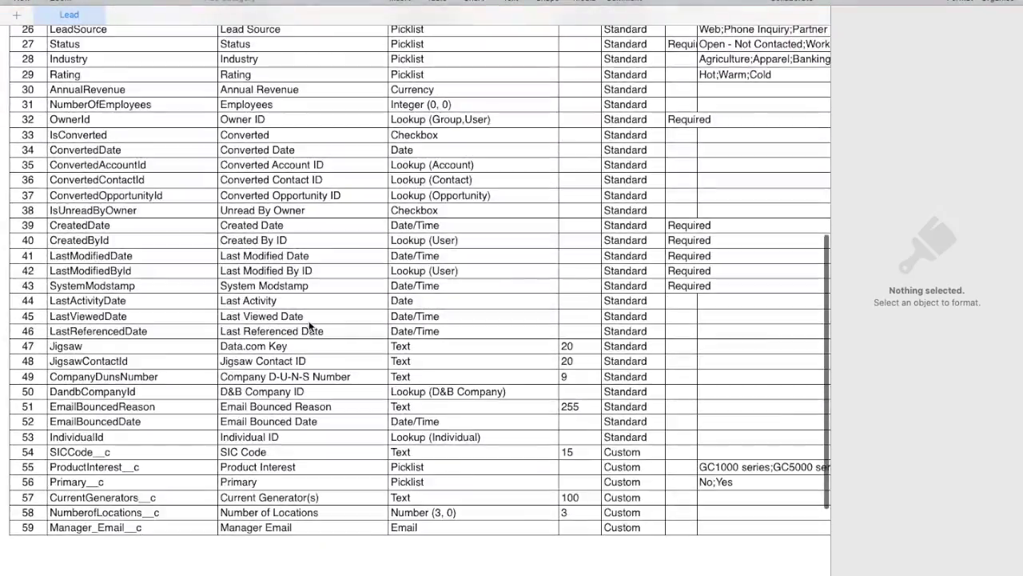
scroll(310, 325, up, 15)
scroll(309, 325, right, 1)
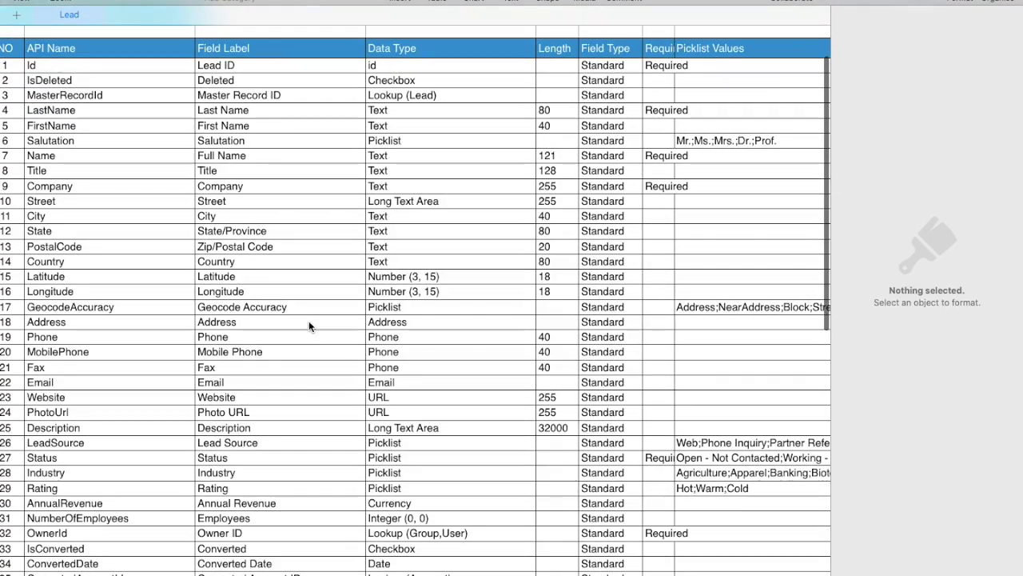
Examine the picklist values, the required flag of the Status field and the remaining columns in the Lead sheet.
click(16, 312)
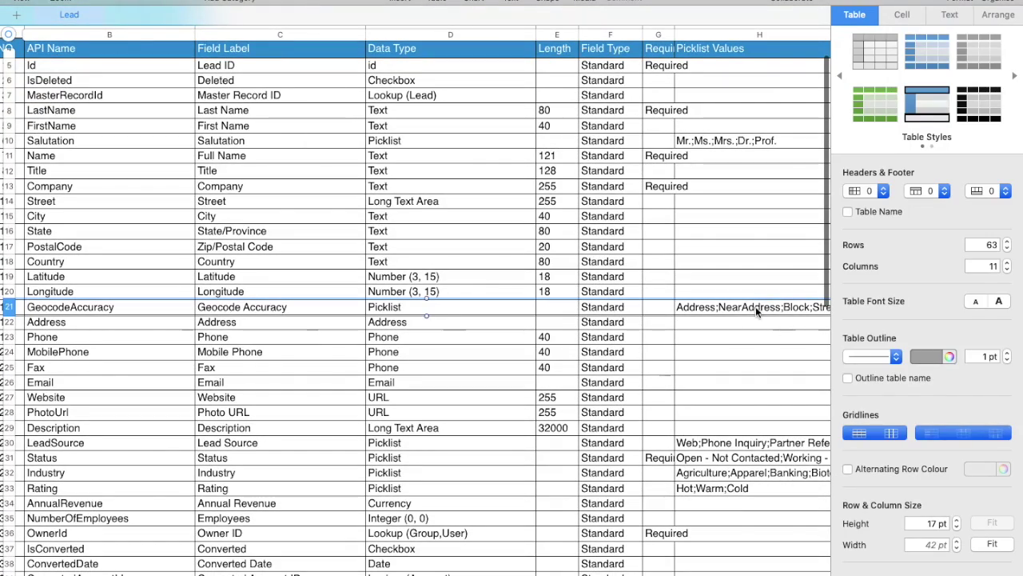
scroll(755, 312, down, 3)
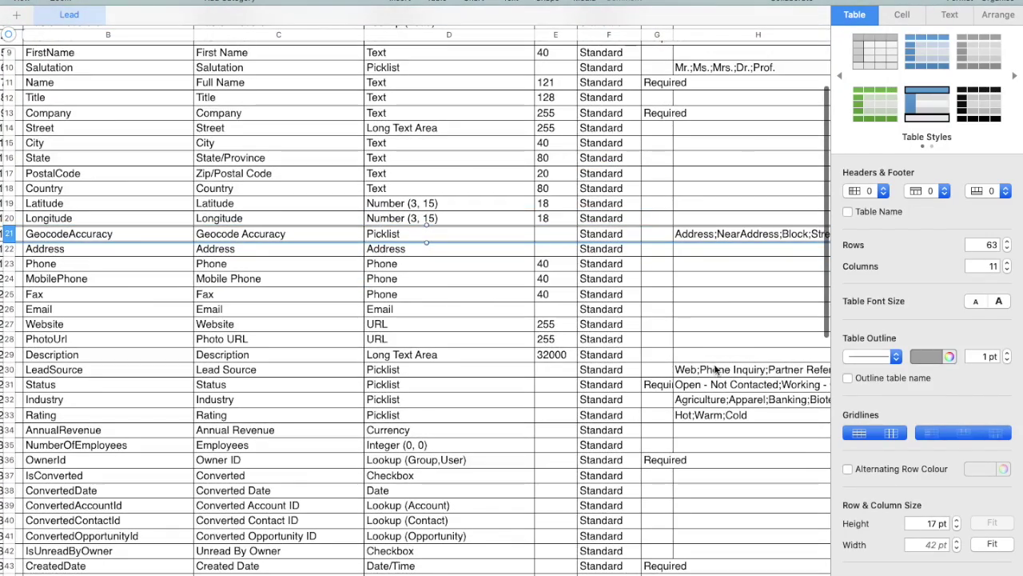
click(705, 389)
click(658, 384)
scroll(657, 388, up, 5)
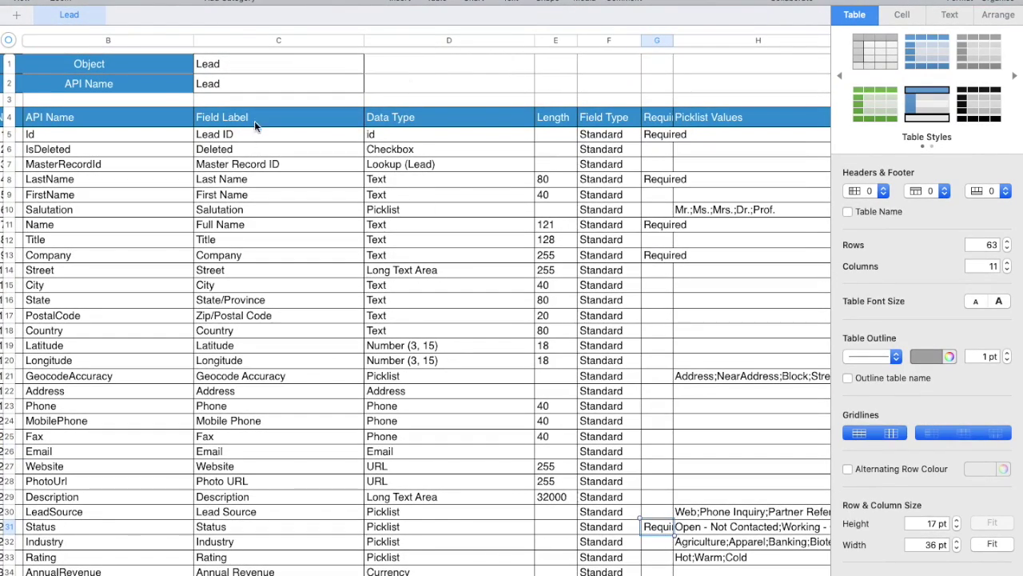
scroll(464, 311, right, 10)
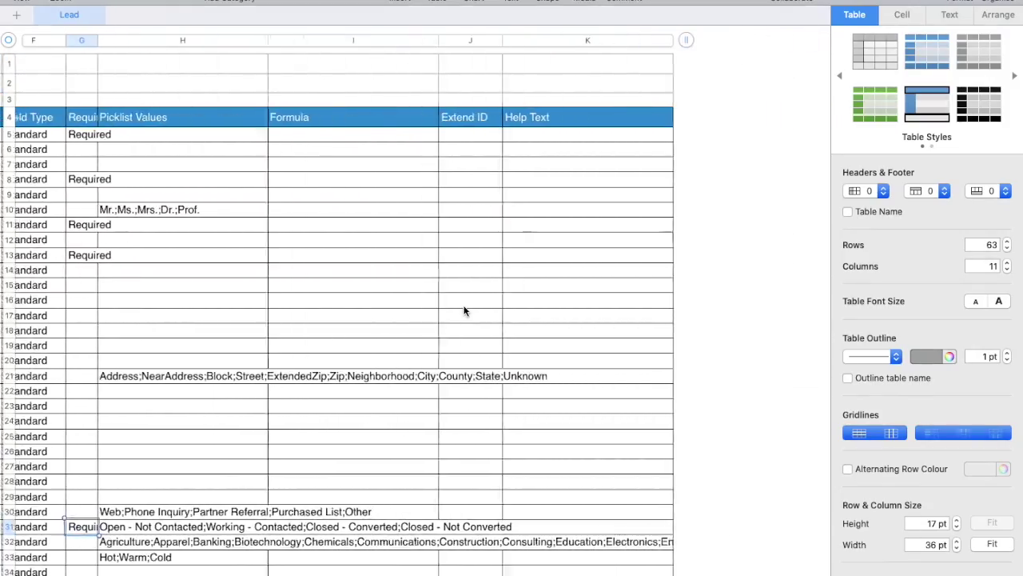
scroll(465, 311, left, 10)
scroll(464, 311, down, 10)
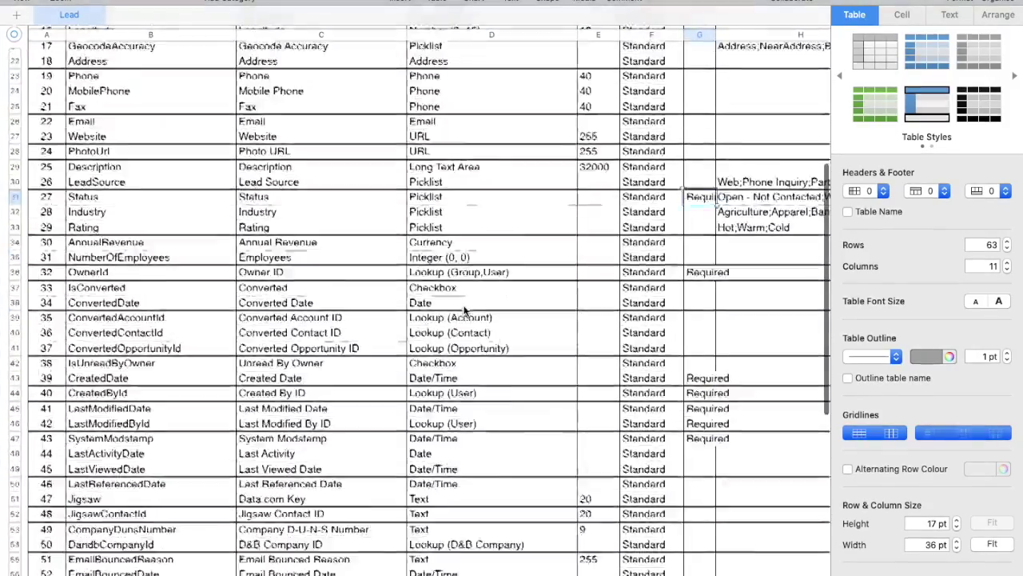
scroll(464, 311, down, 5)
scroll(464, 311, up, 15)
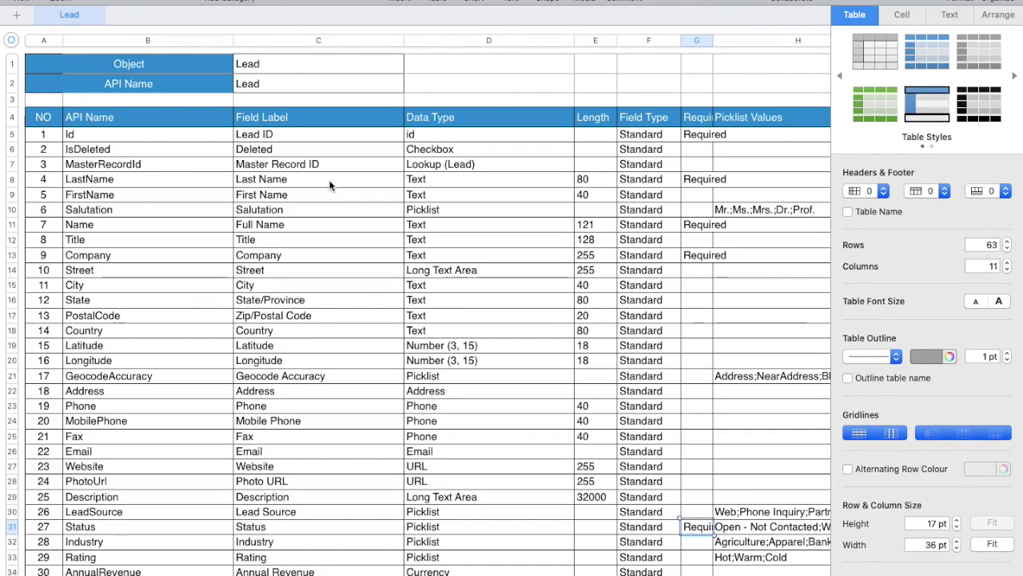
Switch back to Chrome, open the new lead form from Salesforce DevTools, and return to the lead record.
key(ctrl+Right)
click(736, 192)
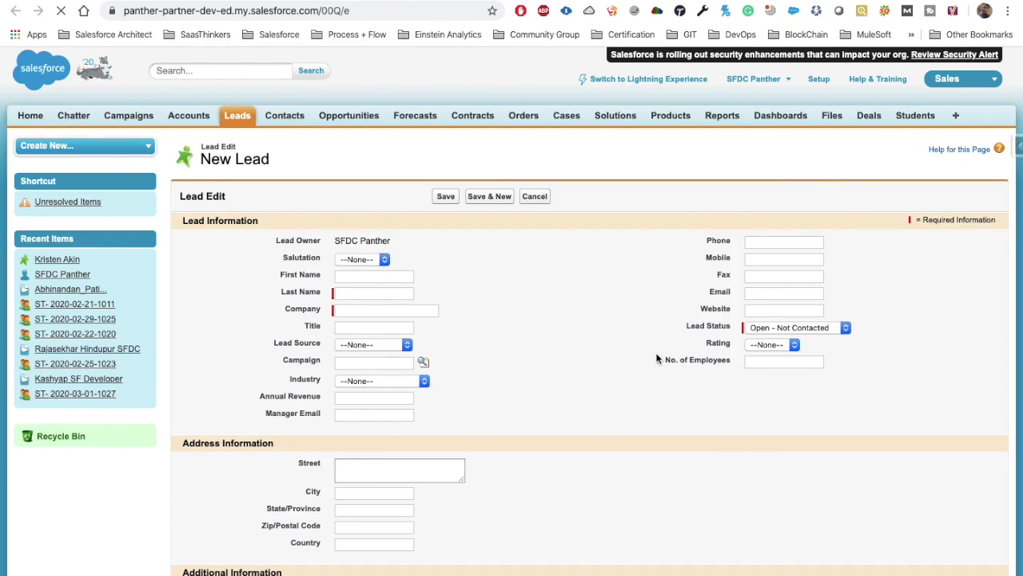
key(super+bracketleft)
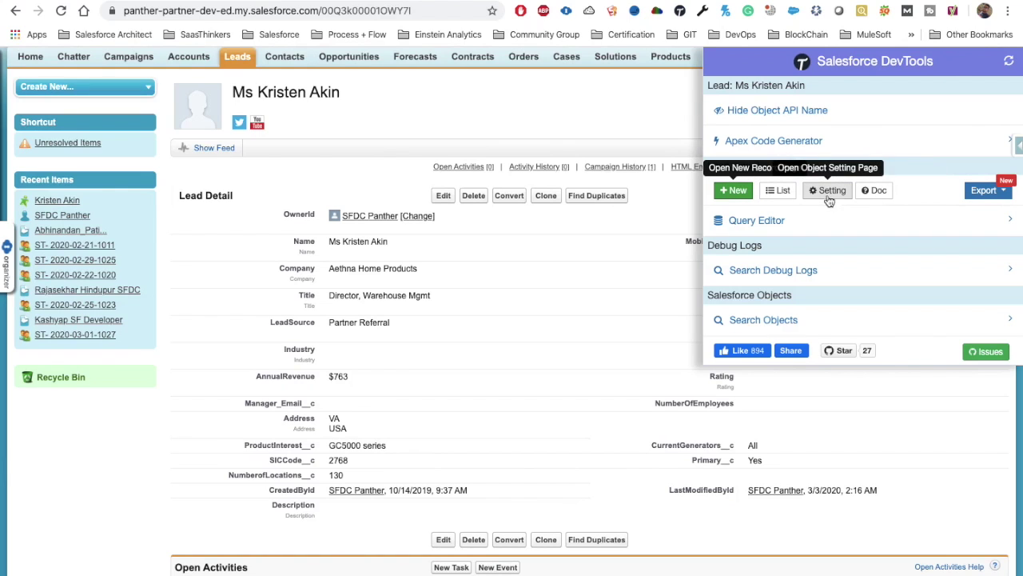
View the lead's SOQL query in the Query Editor, look through its selectable fields, and return to the DevTools overview.
click(787, 228)
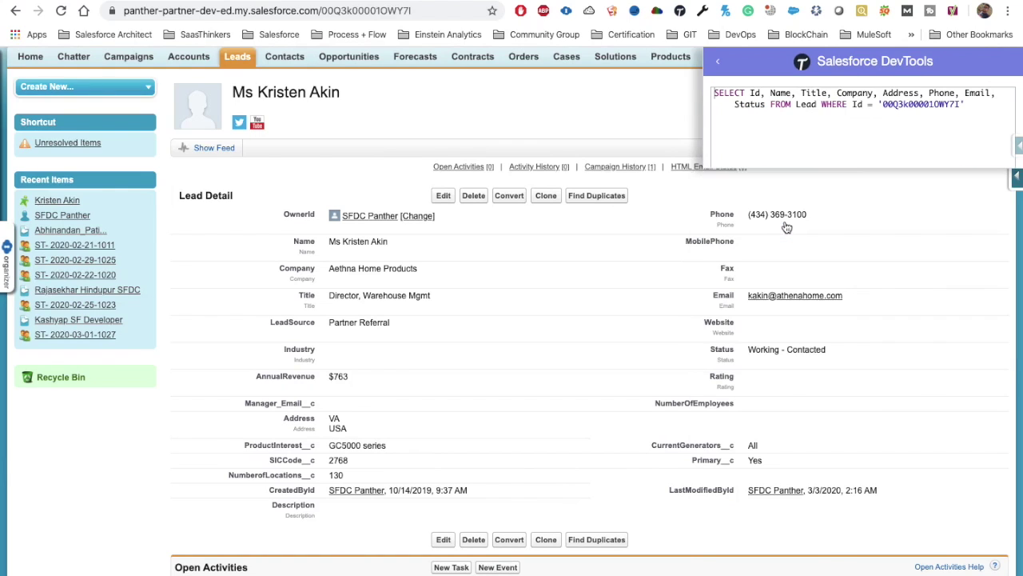
scroll(834, 287, down, 15)
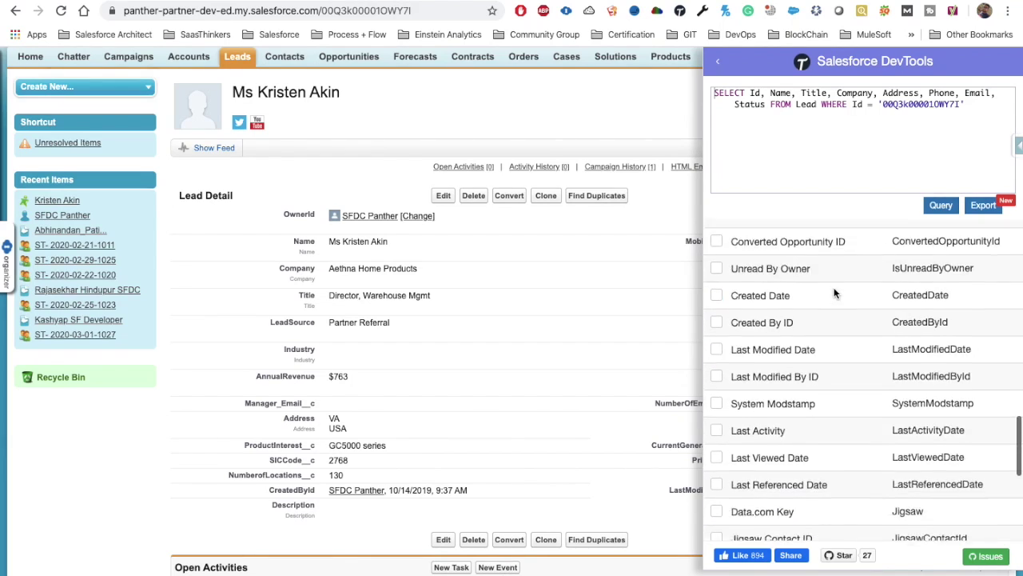
scroll(834, 287, down, 1)
scroll(834, 287, up, 15)
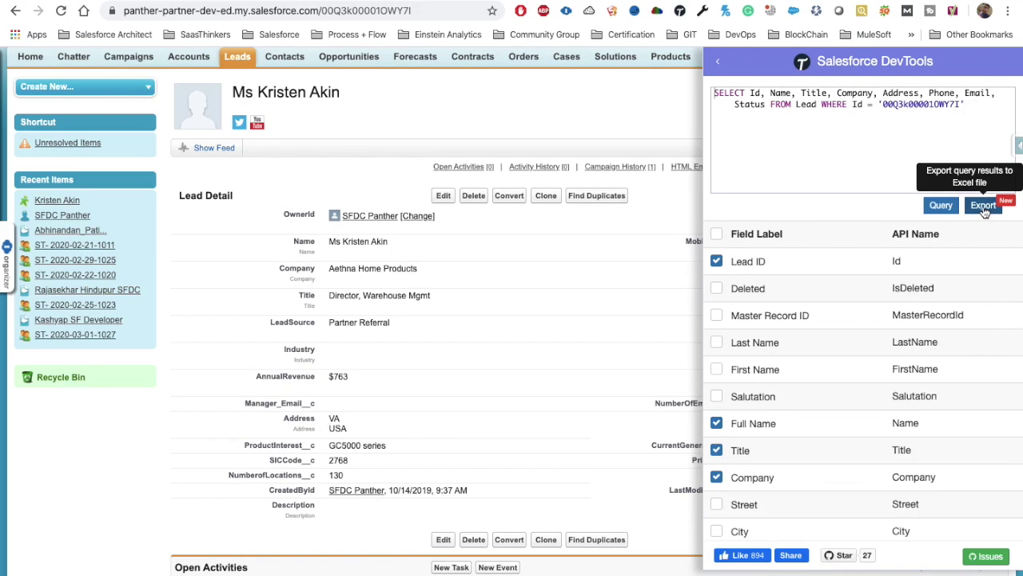
scroll(842, 384, down, 10)
click(717, 64)
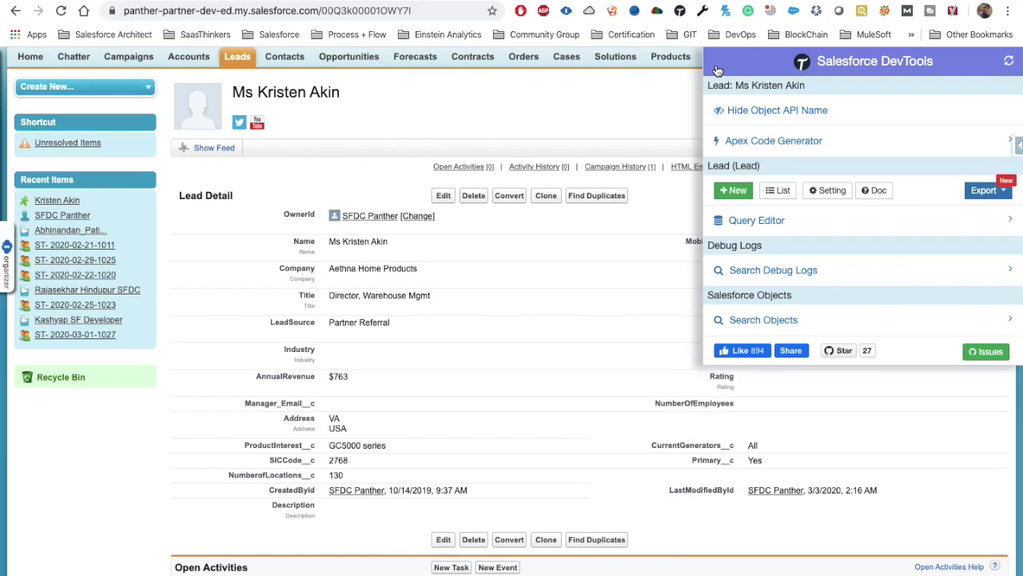
Generate the Apex insert code for the lead, include blank fields, and examine the code before returning to the DevTools overview.
click(768, 150)
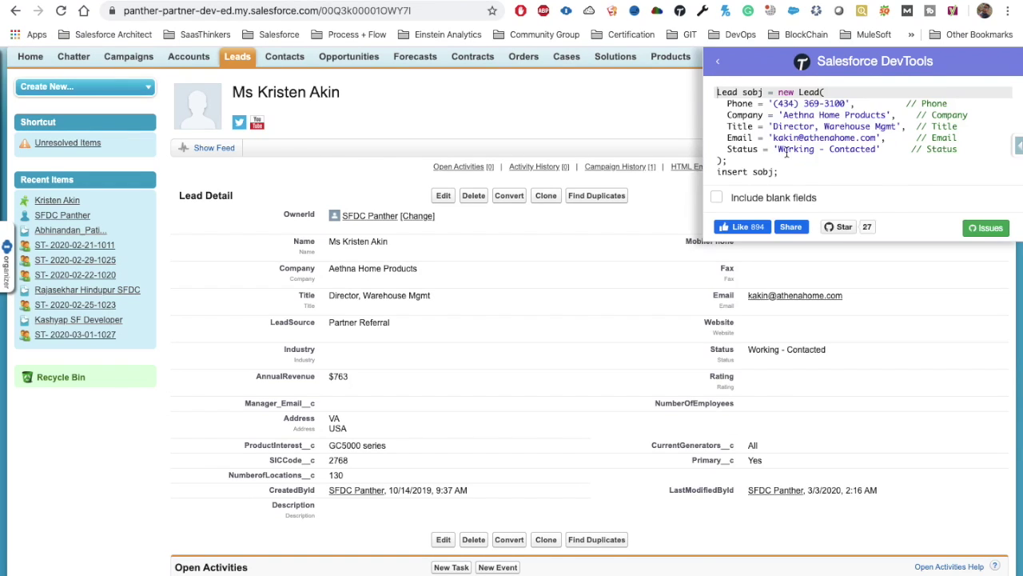
drag(780, 171, 704, 90)
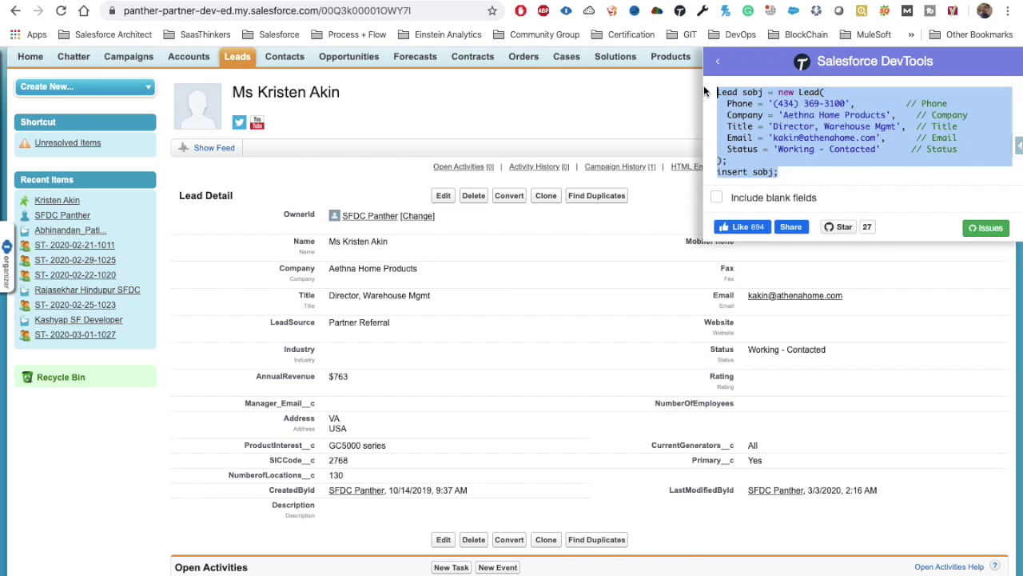
click(717, 198)
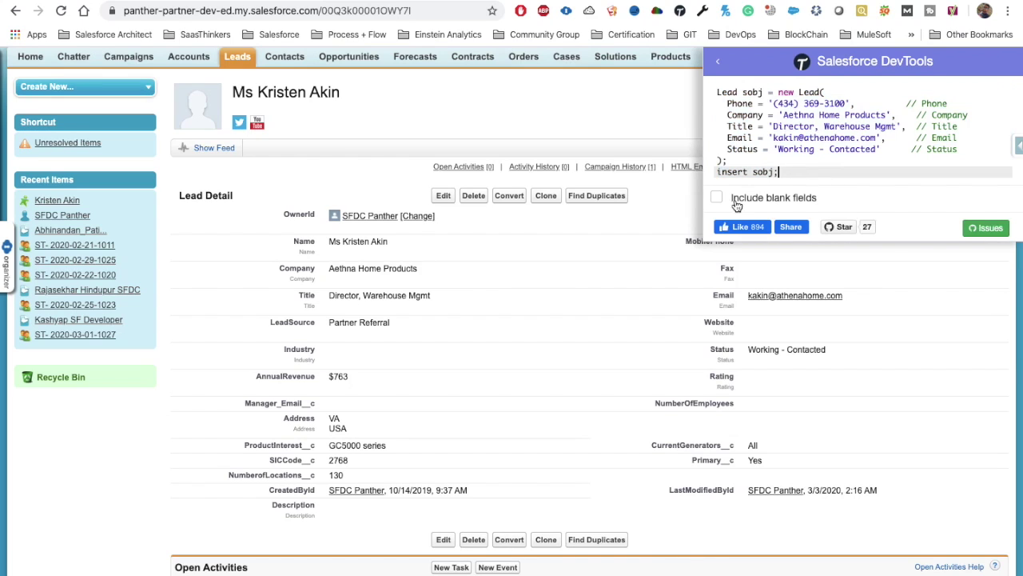
drag(797, 226, 706, 86)
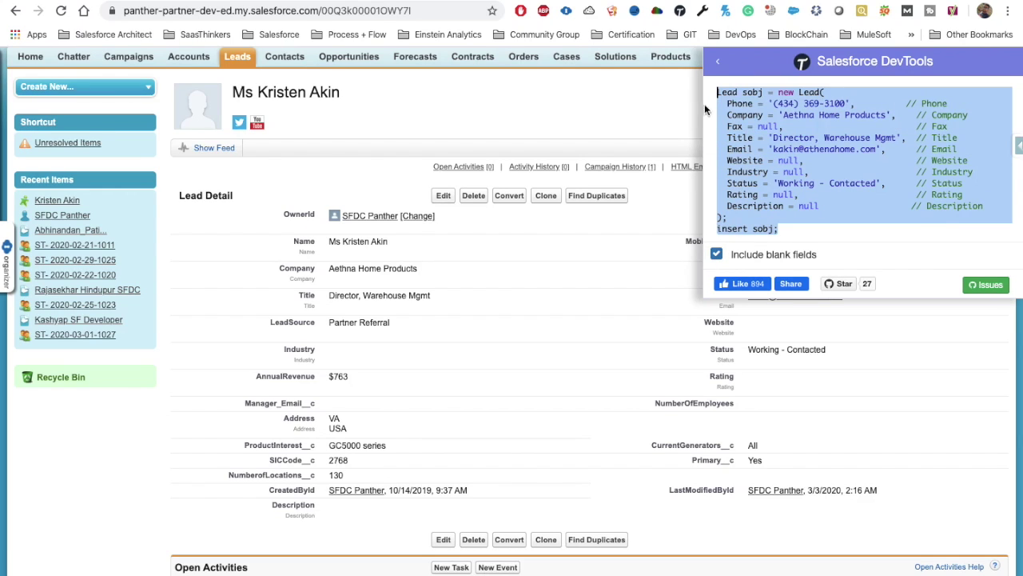
click(787, 228)
drag(787, 228, 713, 96)
click(812, 183)
click(718, 70)
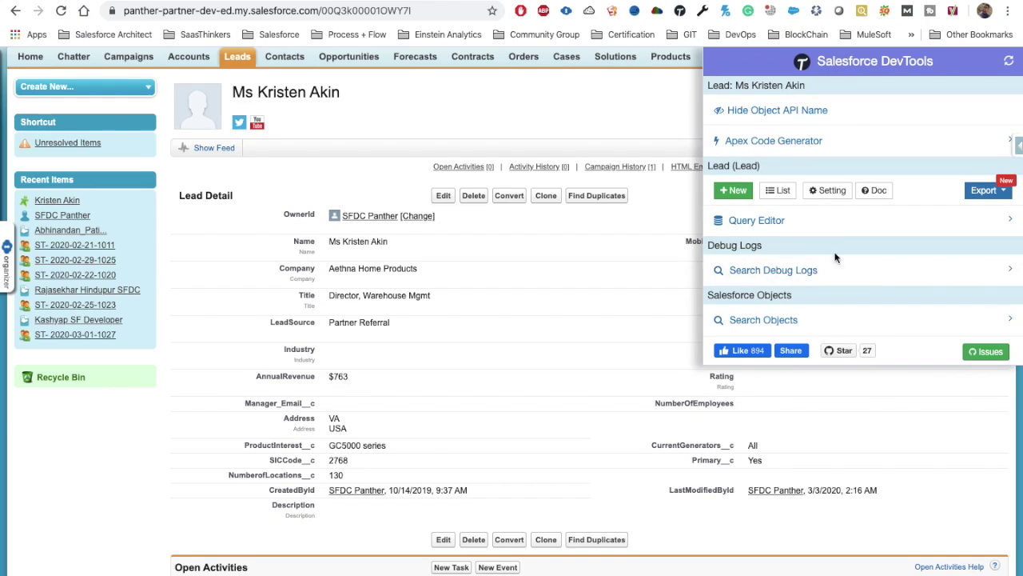
Search the Salesforce objects for "acc" and select Account, Account Contact Relationship and Account Contact Role.
click(767, 320)
text(acc)
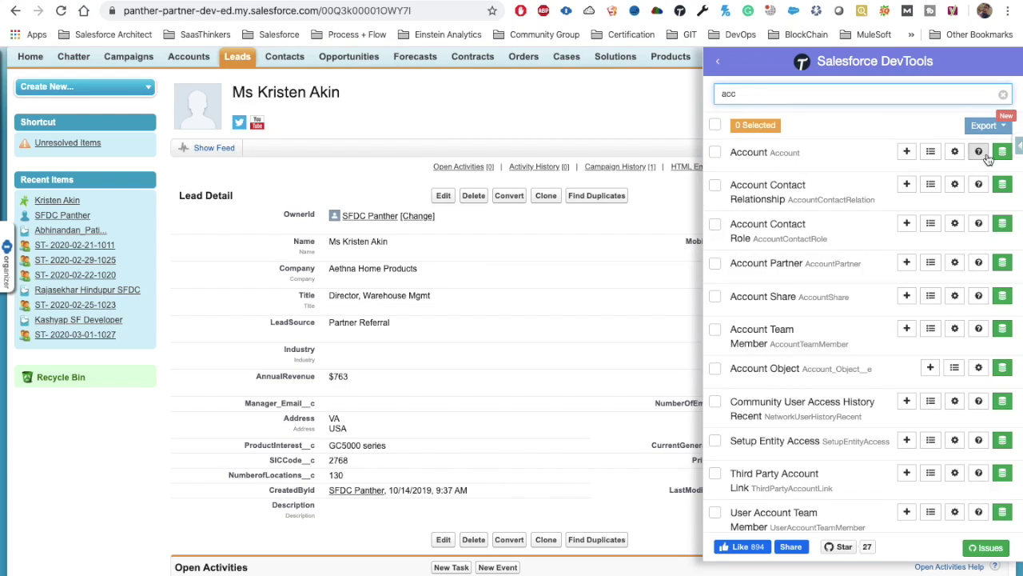
click(716, 153)
click(715, 152)
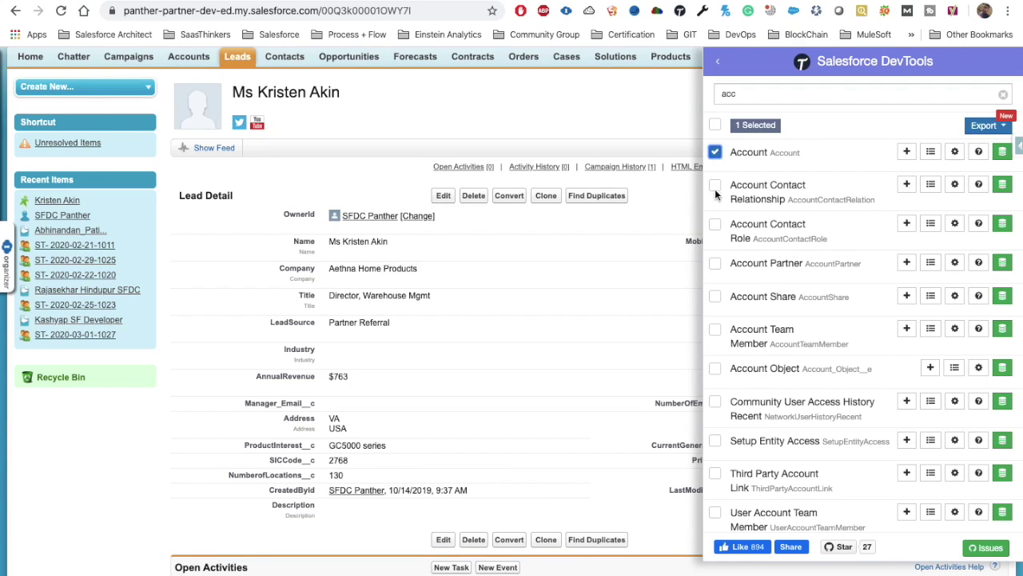
click(715, 230)
click(716, 187)
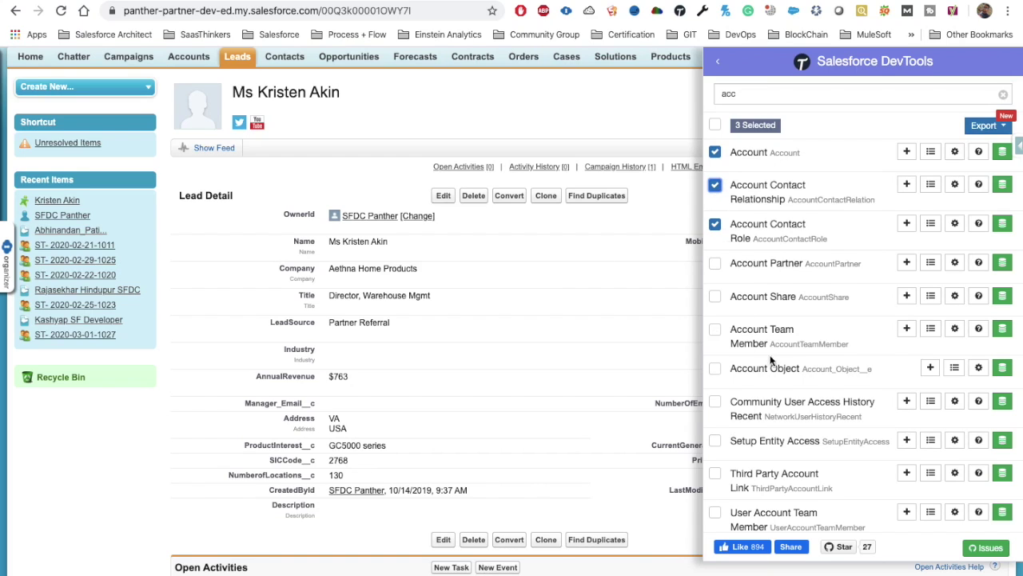
Search the objects for "Contact" and add the Contact object to the selection.
double_click(753, 96)
key(BackSpace)
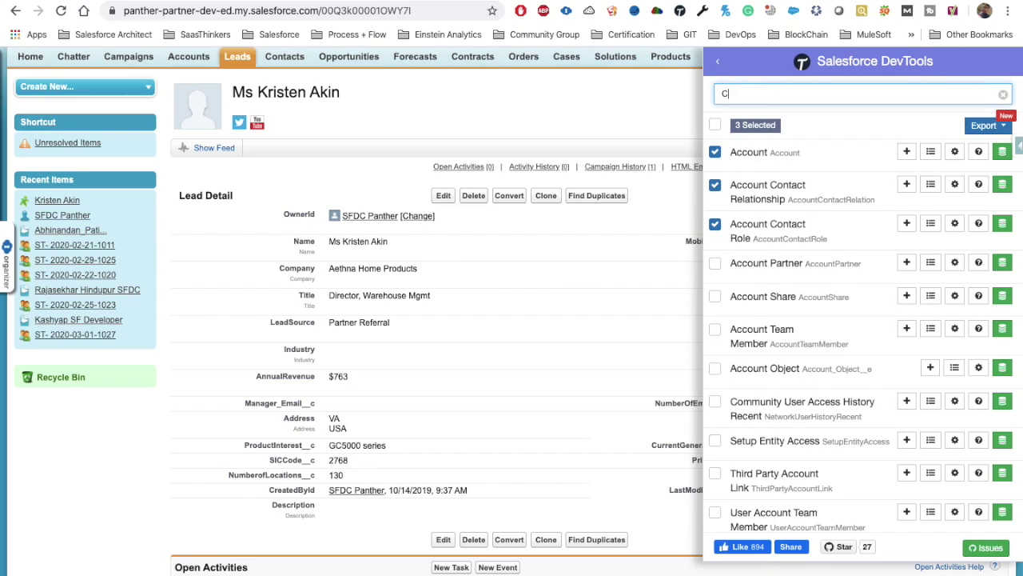
text(Contact)
click(715, 264)
Export the selected objects' field definitions to the Desktop as an Office Open XML spreadsheet.
click(986, 126)
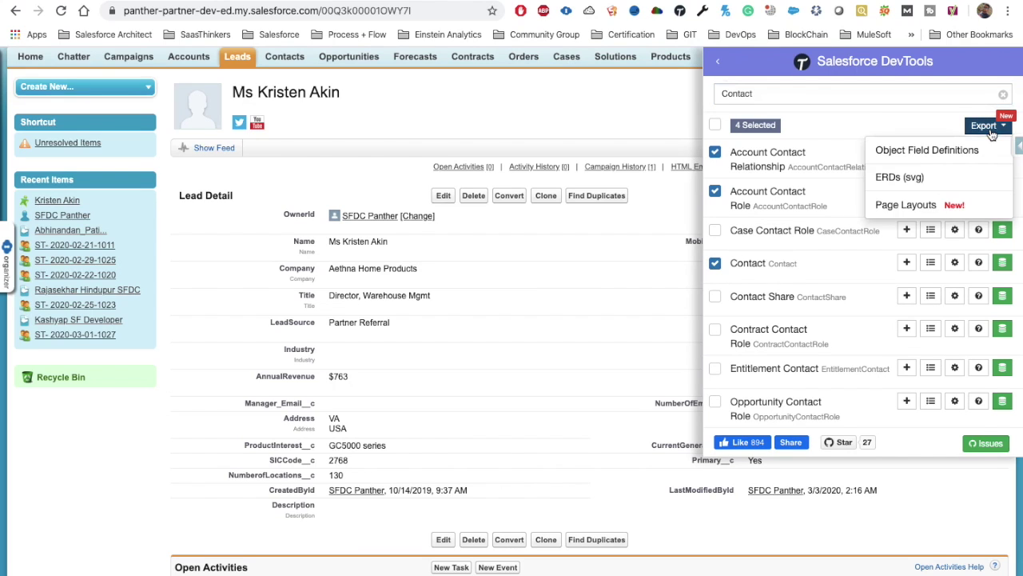
click(926, 152)
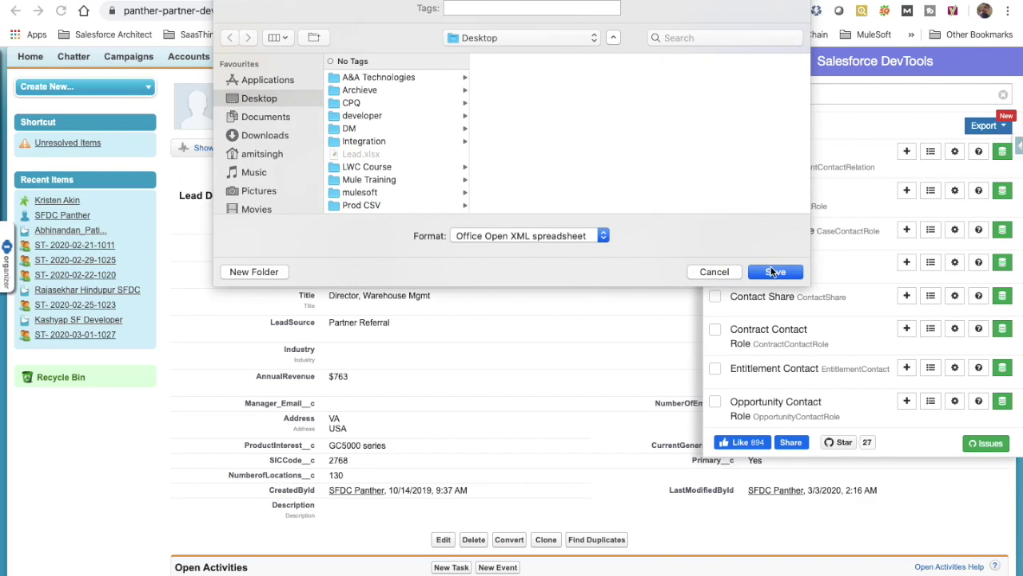
click(772, 272)
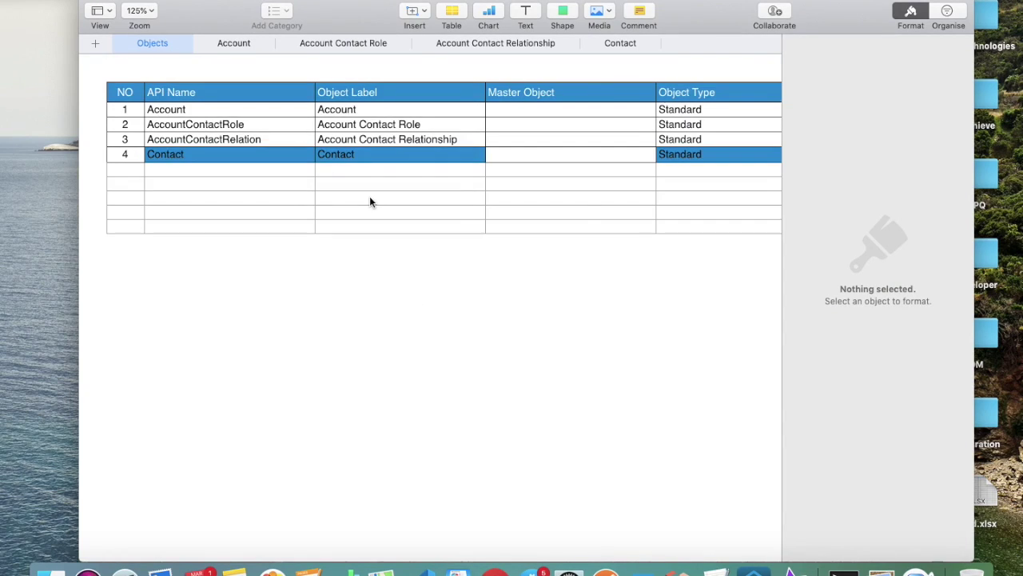
Look through the columns of the Objects sheet in the exported multi-object spreadsheet.
scroll(370, 201, right, 3)
scroll(369, 201, left, 5)
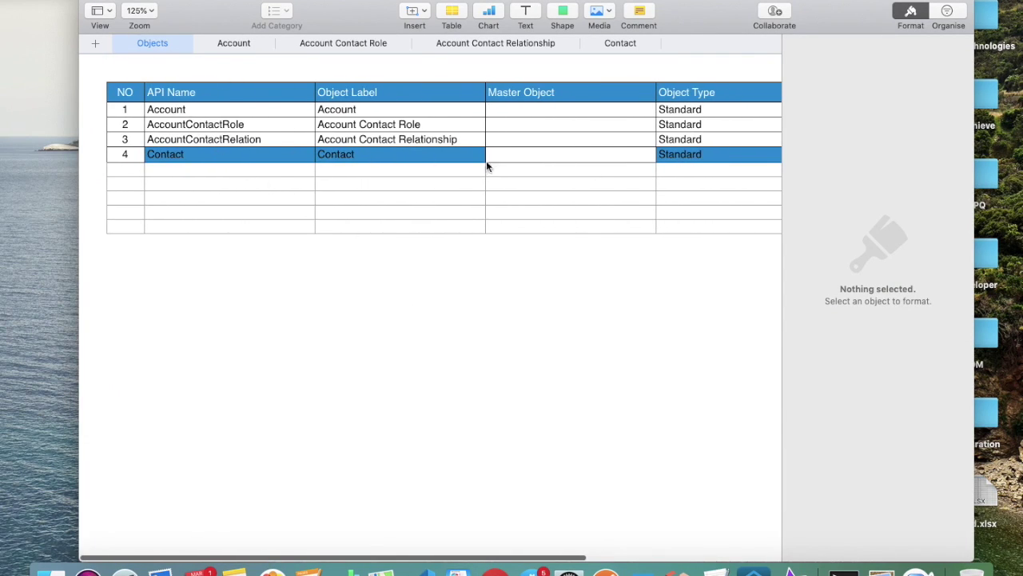
scroll(662, 219, right, 3)
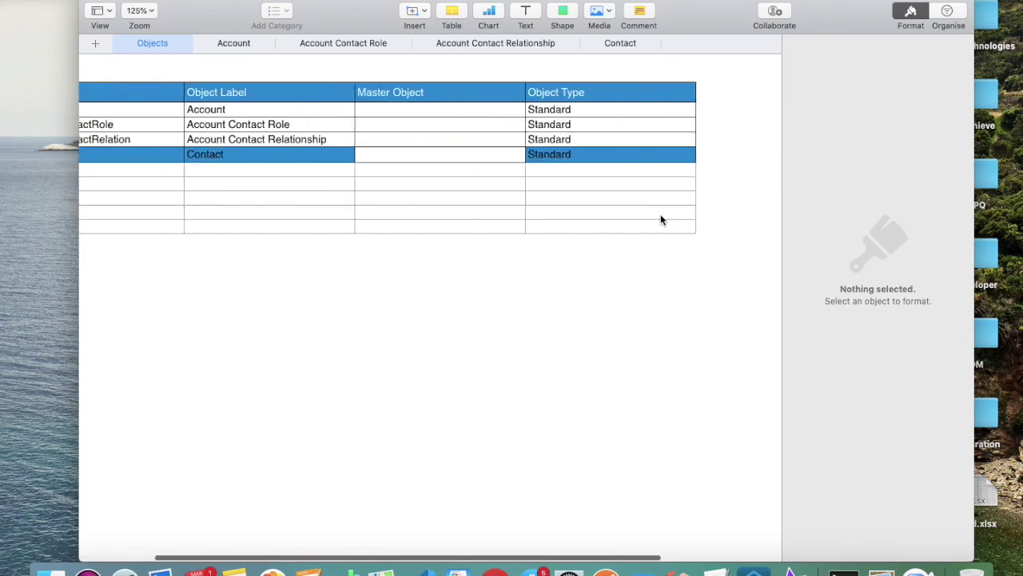
Look through the Account, Account Contact Role, Account Contact Relationship and Contact sheets of the exported spreadsheet.
scroll(610, 212, left, 4)
click(237, 45)
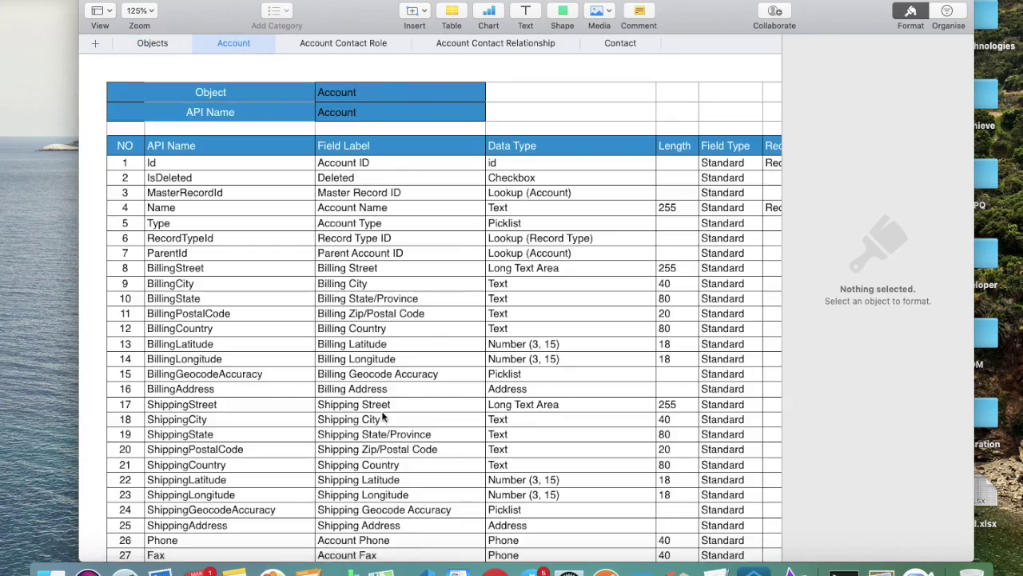
scroll(382, 416, down, 5)
scroll(382, 415, down, 10)
scroll(382, 416, up, 14)
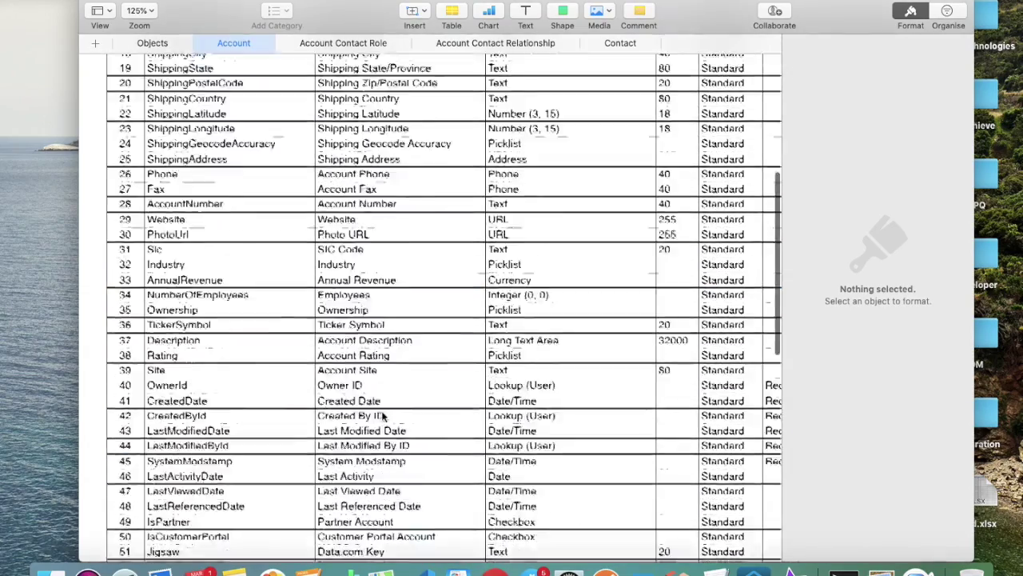
click(336, 41)
scroll(367, 280, right, 4)
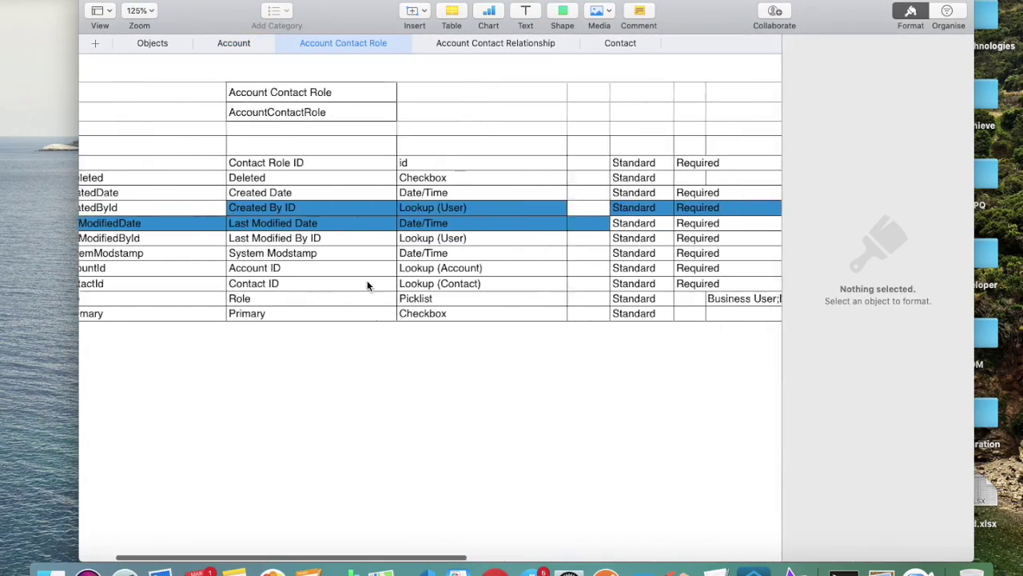
click(476, 44)
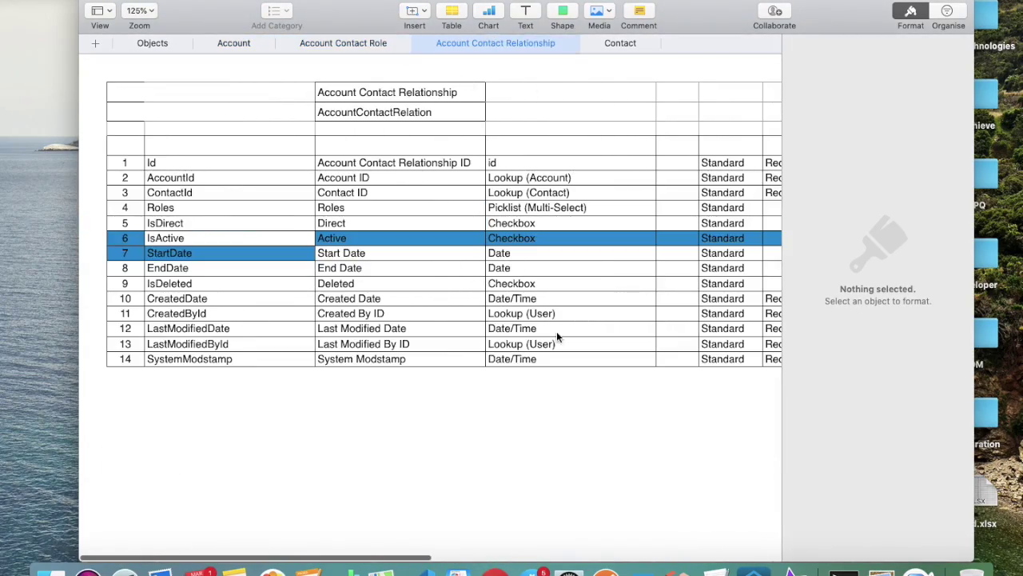
scroll(557, 331, right, 4)
click(615, 51)
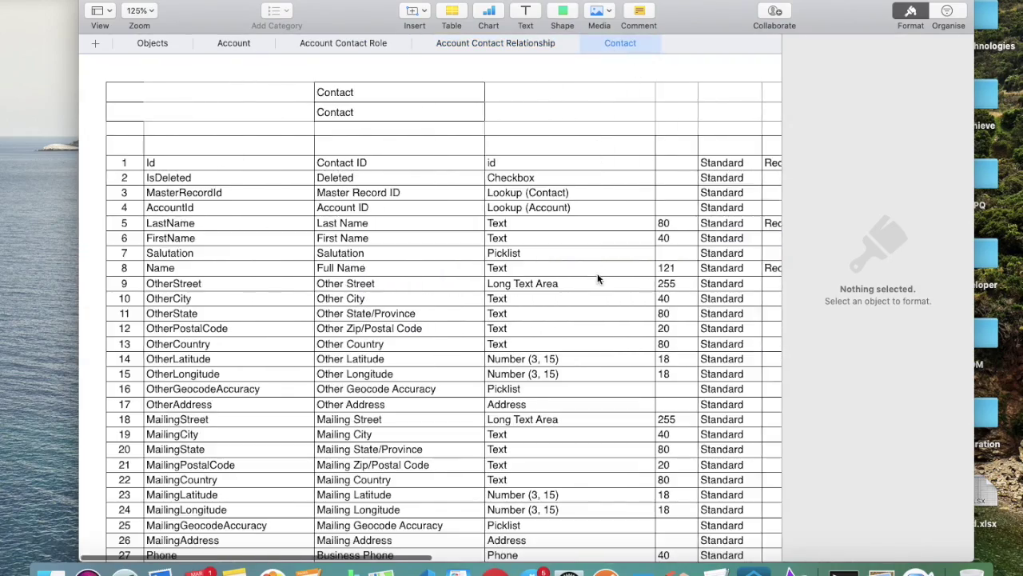
scroll(600, 279, right, 4)
scroll(598, 279, left, 5)
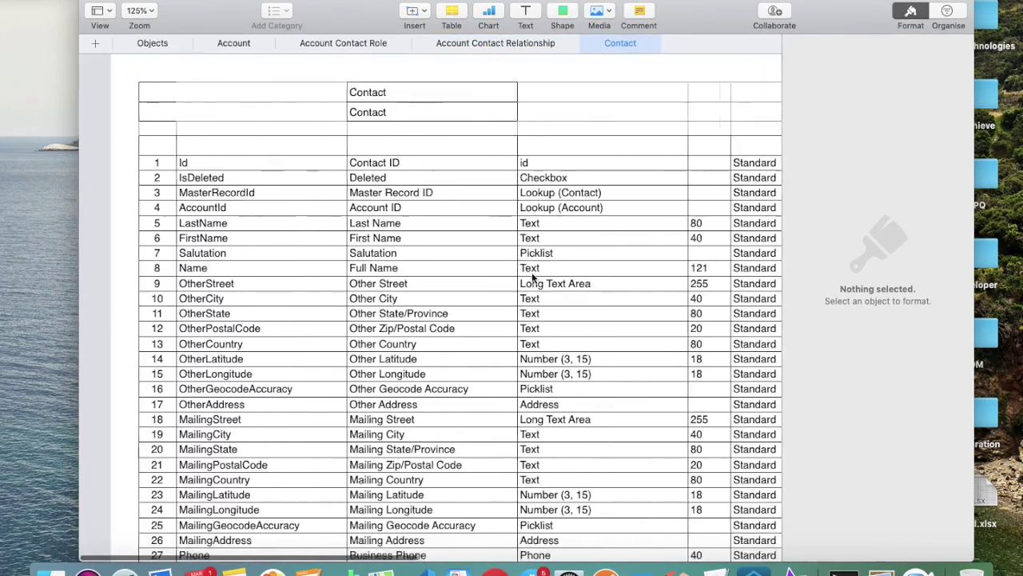
Quit Numbers, switch back to the lead record in Chrome and dismiss the Salesforce DevTools popup.
click(46, 9)
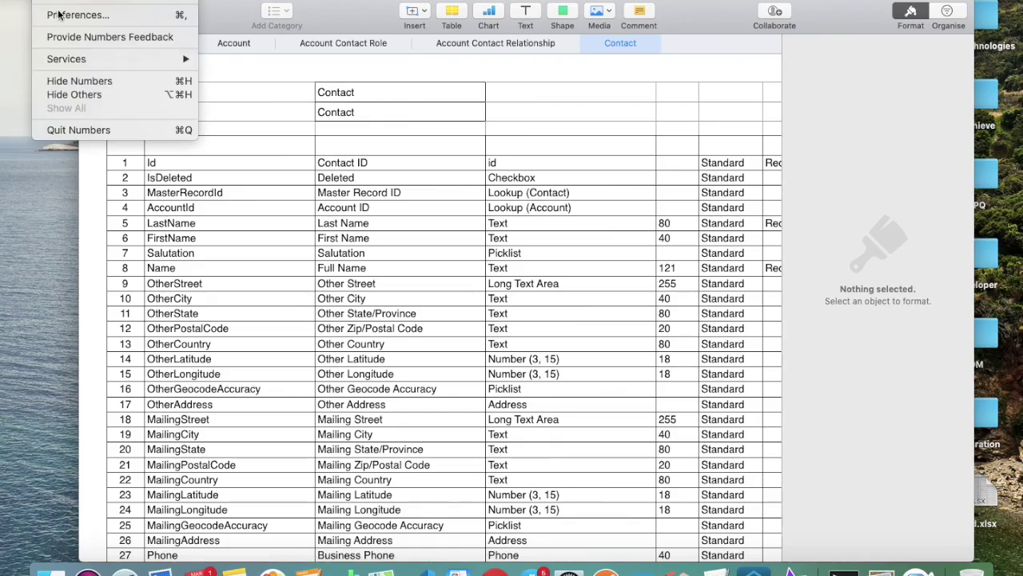
click(48, 131)
key(ctrl+Right)
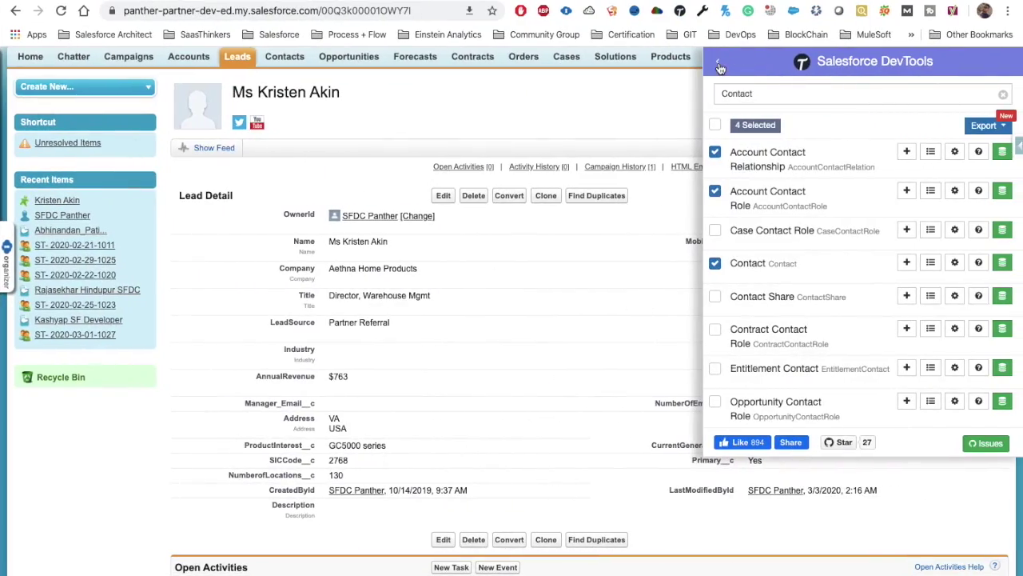
click(719, 64)
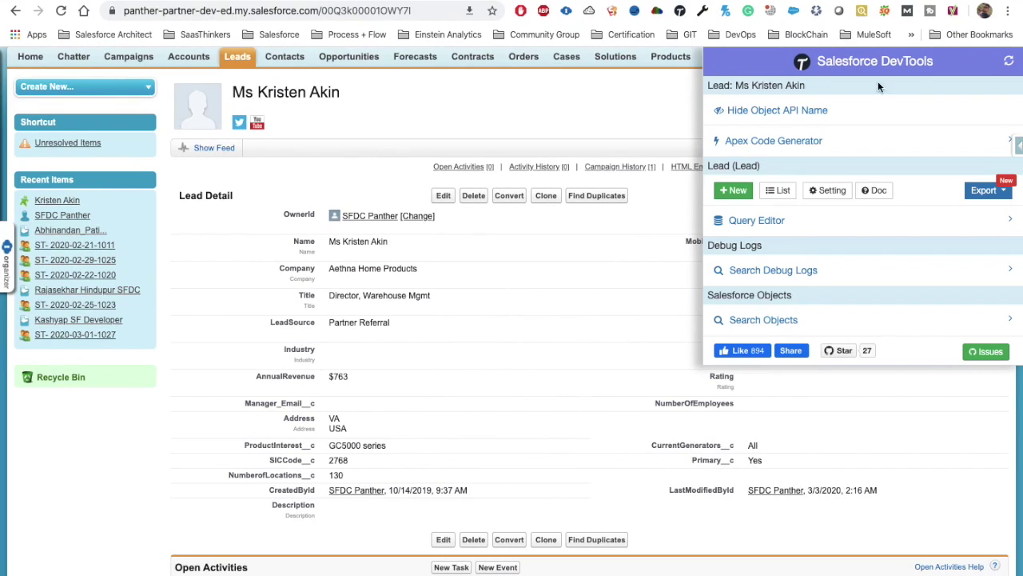
click(588, 116)
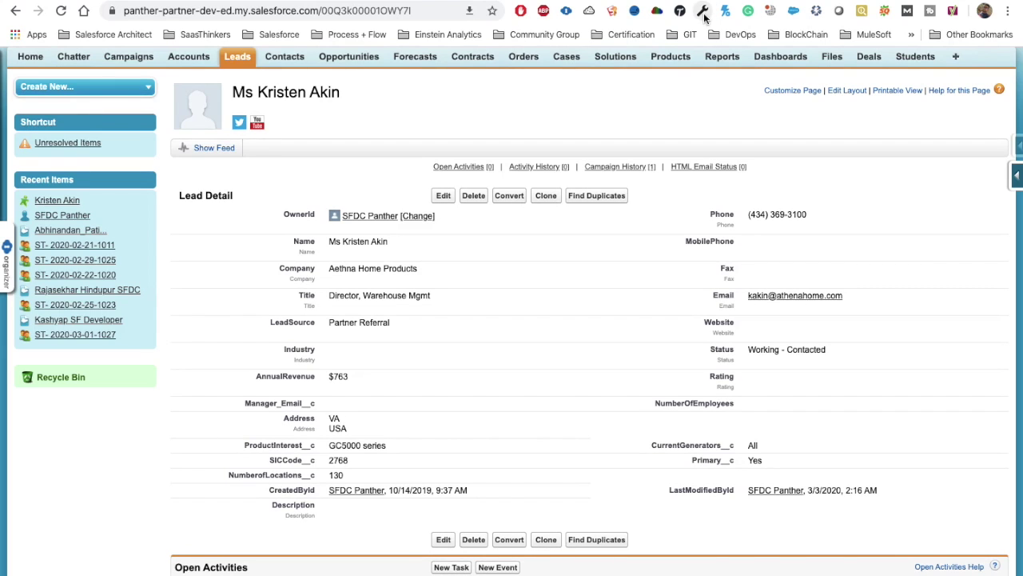
Switch to the Salesforce Setup page, search it for "debug lo" and open Debug Logs.
scroll(373, 132, up, 2)
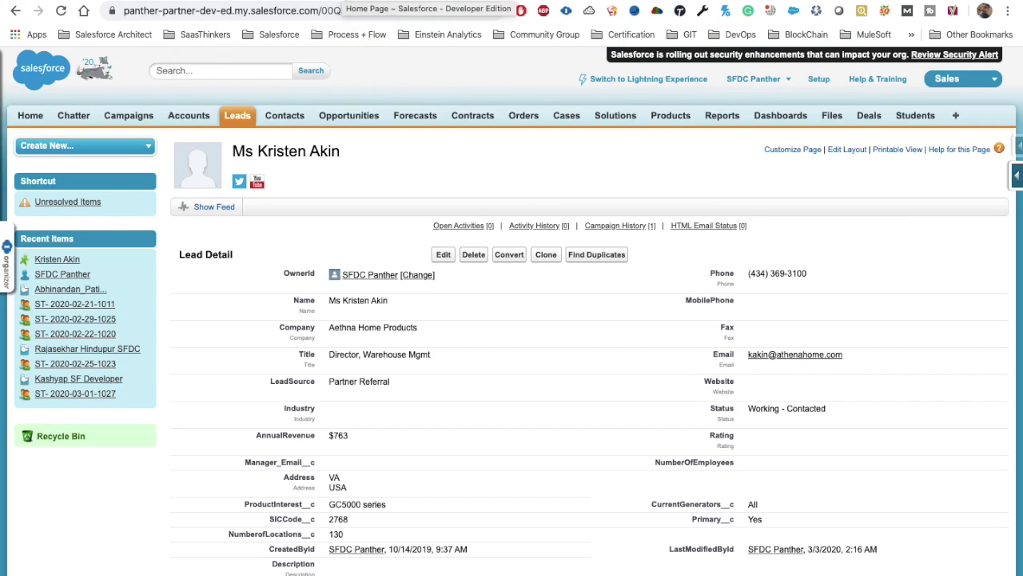
key(ctrl+Tab)
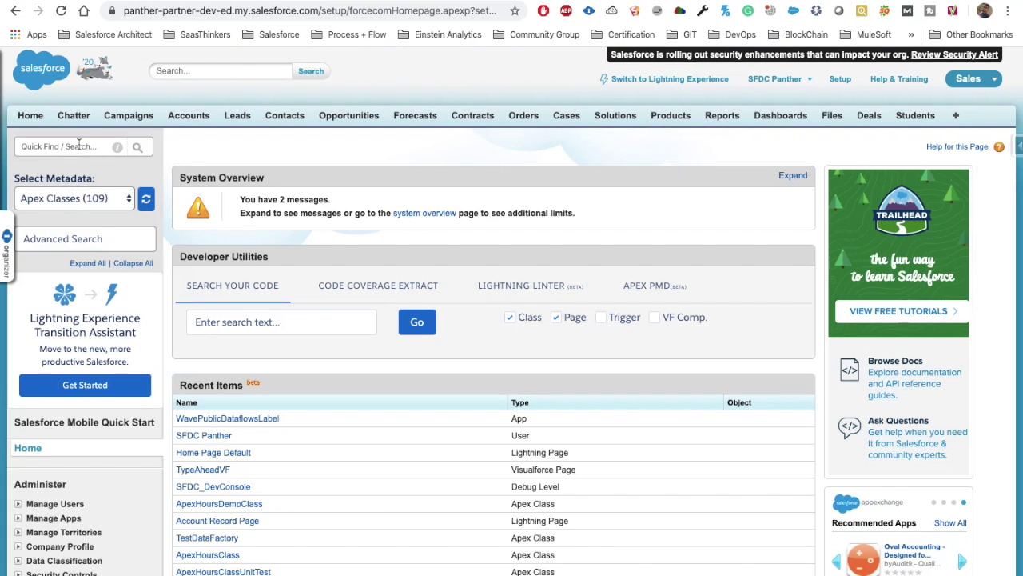
text(debug )
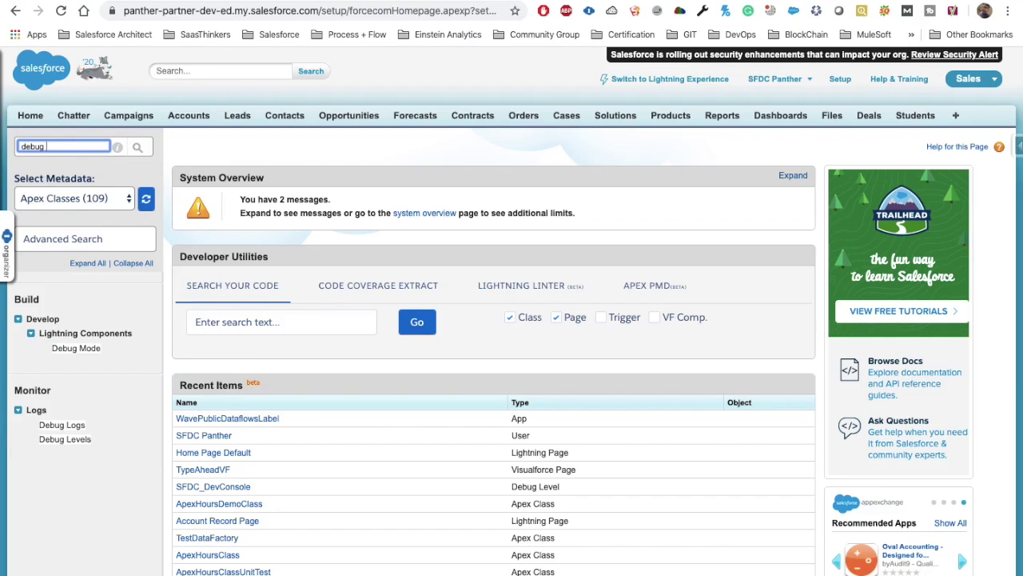
text(lo)
click(55, 337)
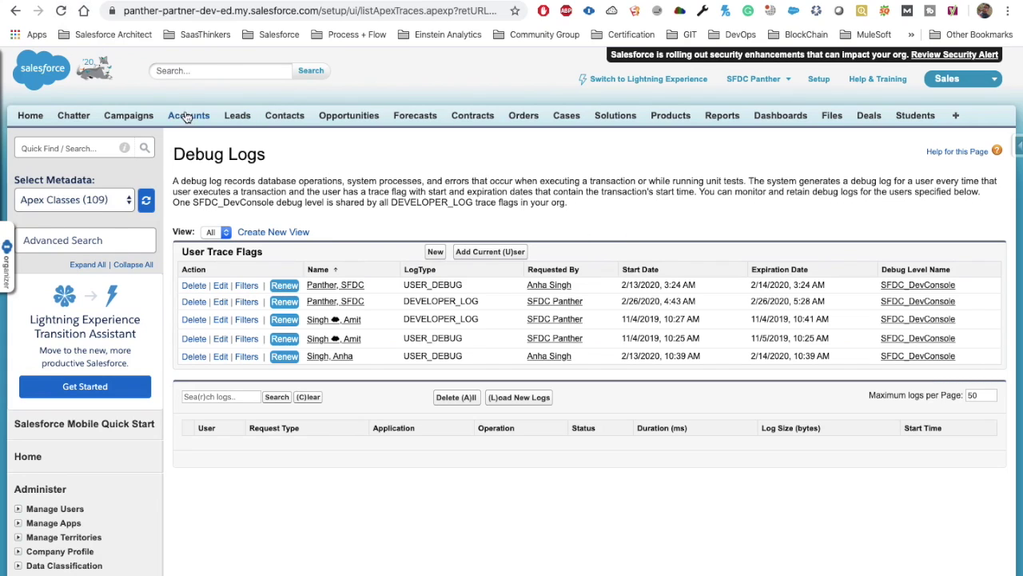
Execute System.debug('Hello World!'); as anonymous Apex in the ORGanizer Quick Console, then close the console.
click(769, 80)
click(696, 139)
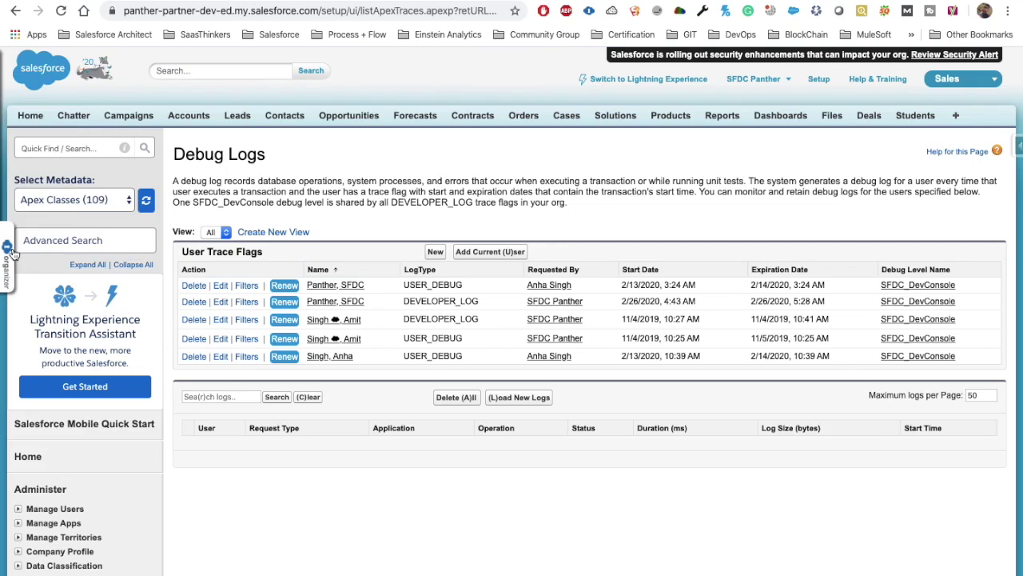
mouse_move(14, 254)
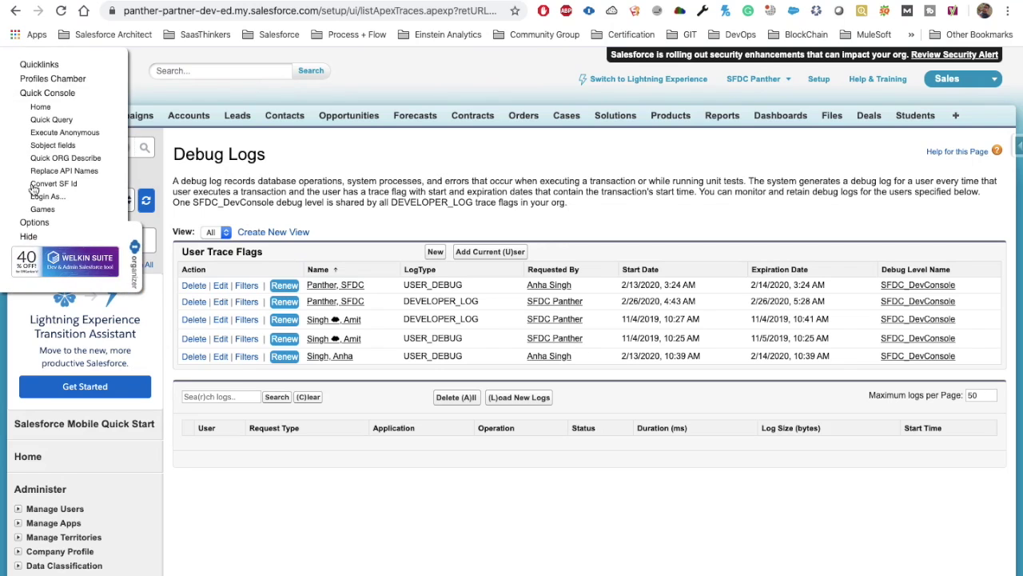
click(64, 132)
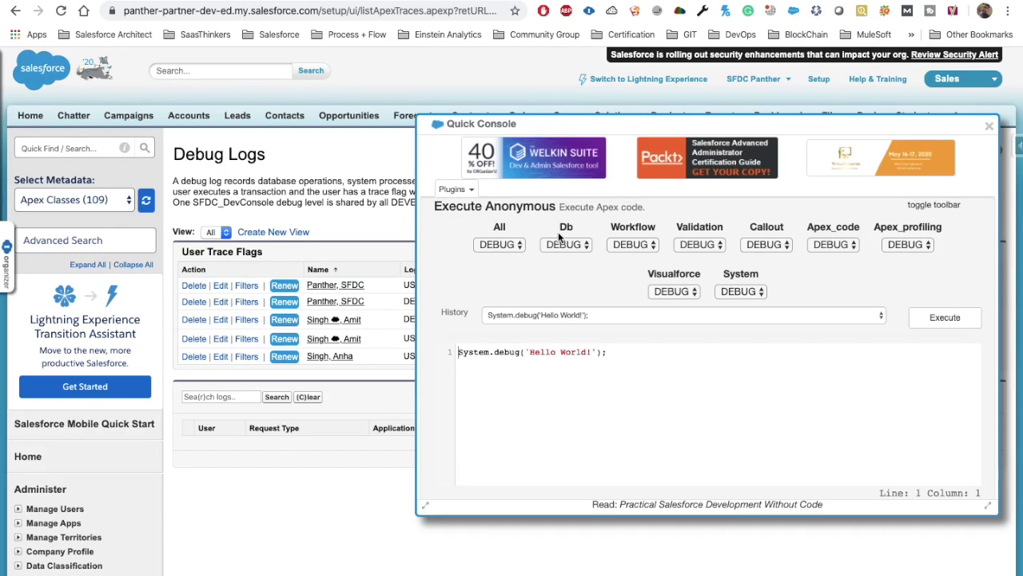
key(ctrl+a)
click(945, 318)
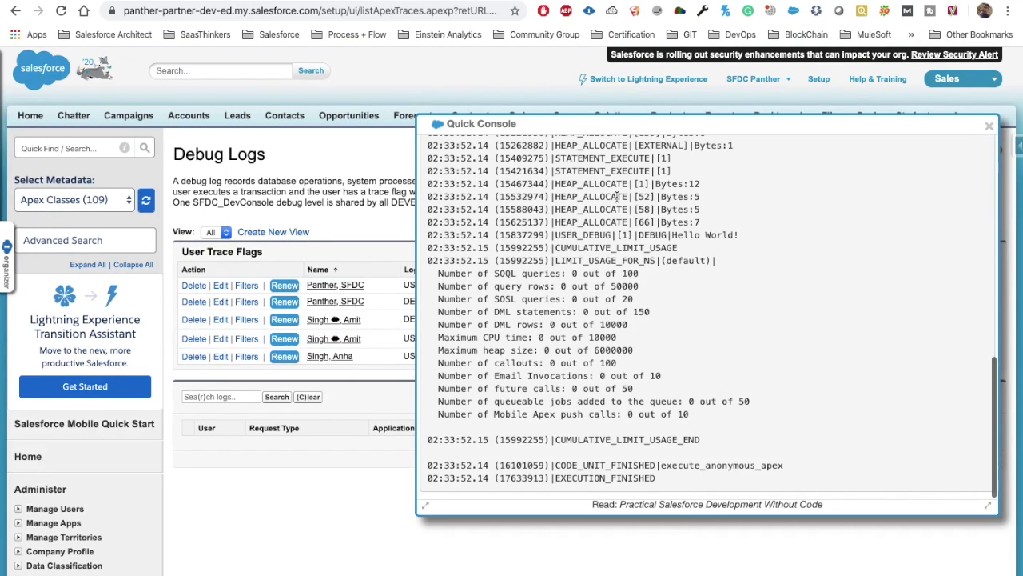
click(990, 127)
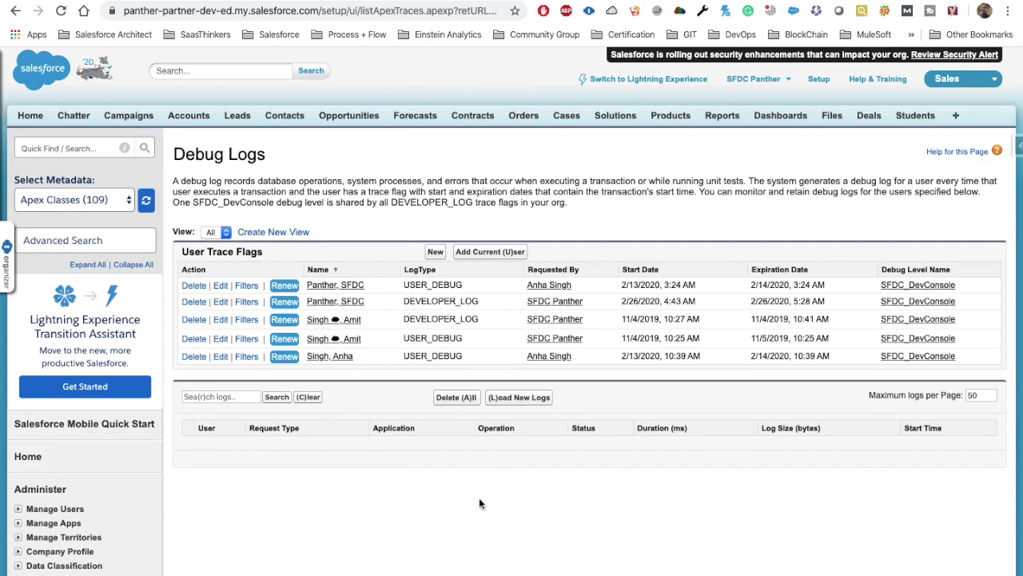
Load the new debug logs and open the details of the log from the anonymous Apex run.
click(517, 398)
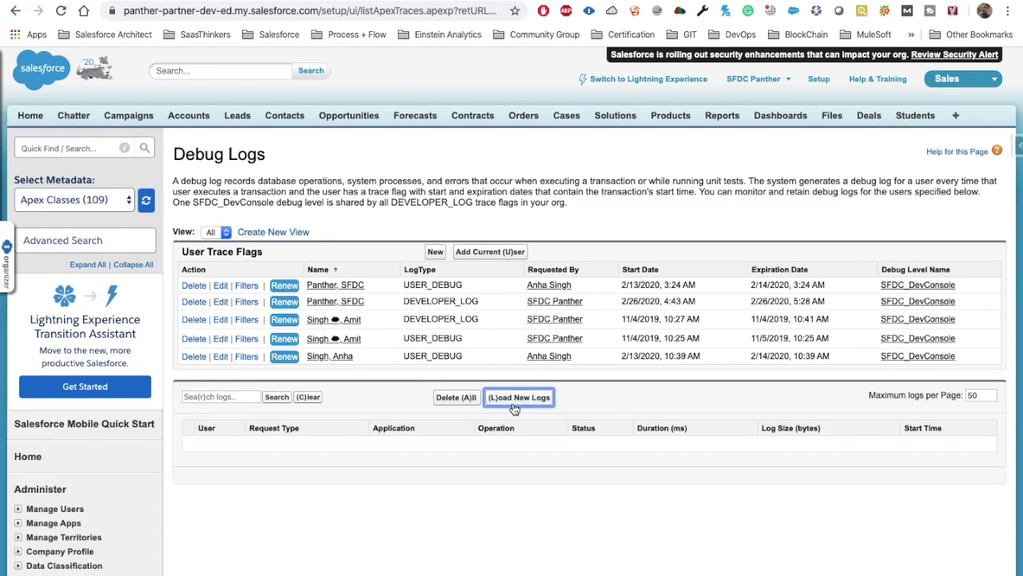
scroll(602, 211, down, 1)
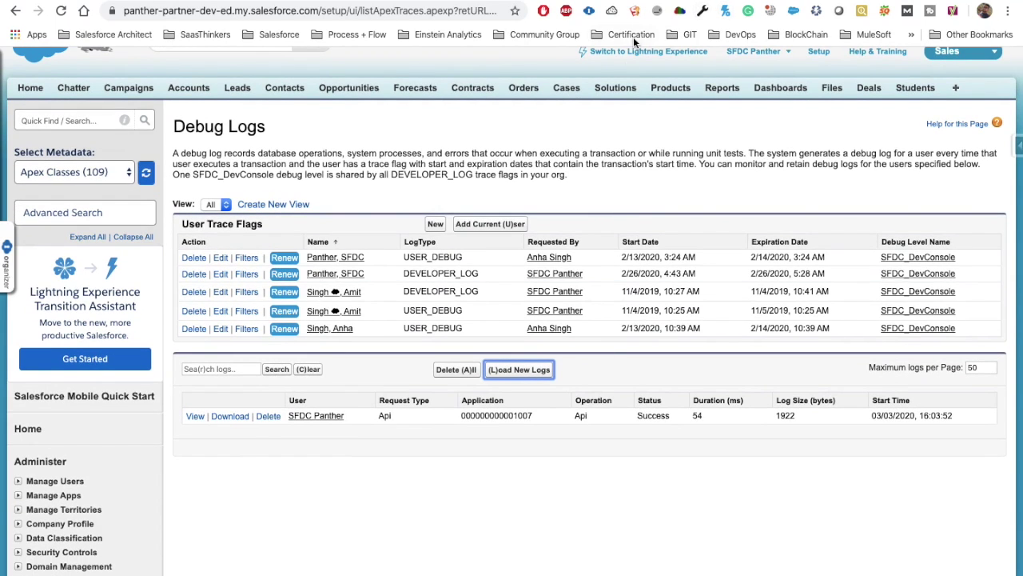
click(564, 370)
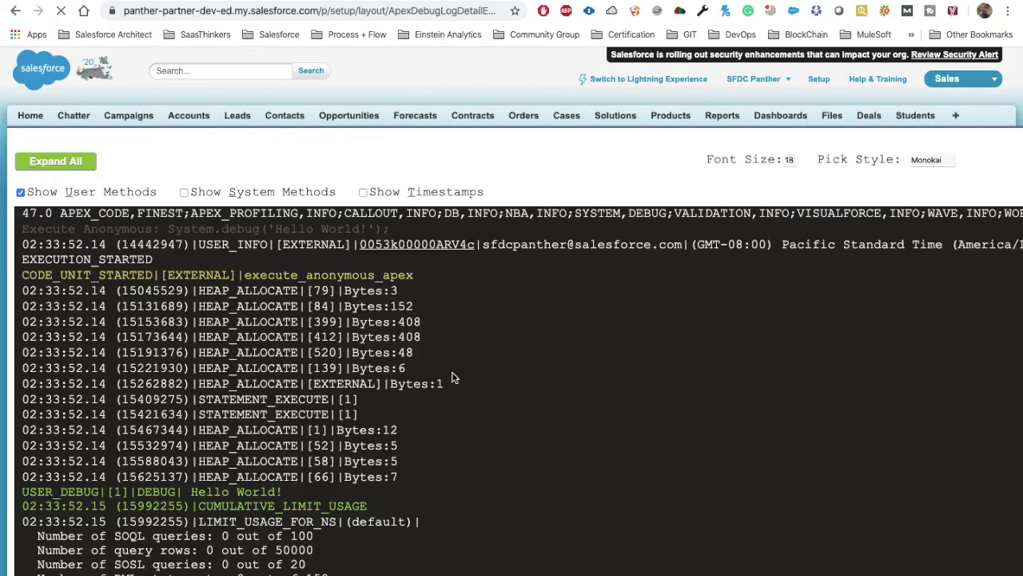
Examine the colour-coded debug log, including the USER_DEBUG and CODE_UNIT_FINISHED lines, the limit usage and the linked user ID.
scroll(452, 376, down, 3)
scroll(453, 377, down, 2)
scroll(452, 377, up, 3)
scroll(453, 377, up, 2)
scroll(453, 377, down, 2)
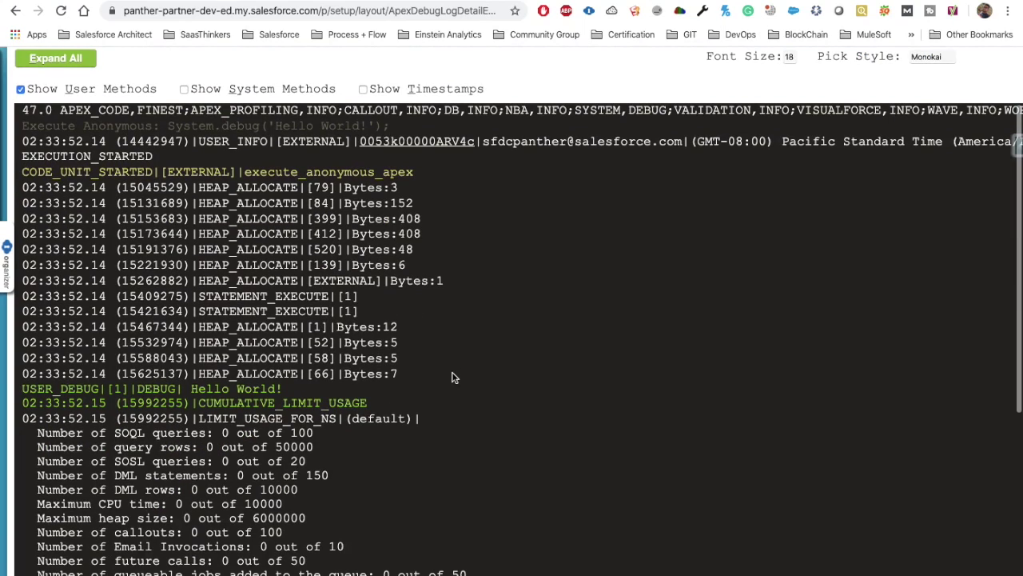
scroll(452, 376, down, 1)
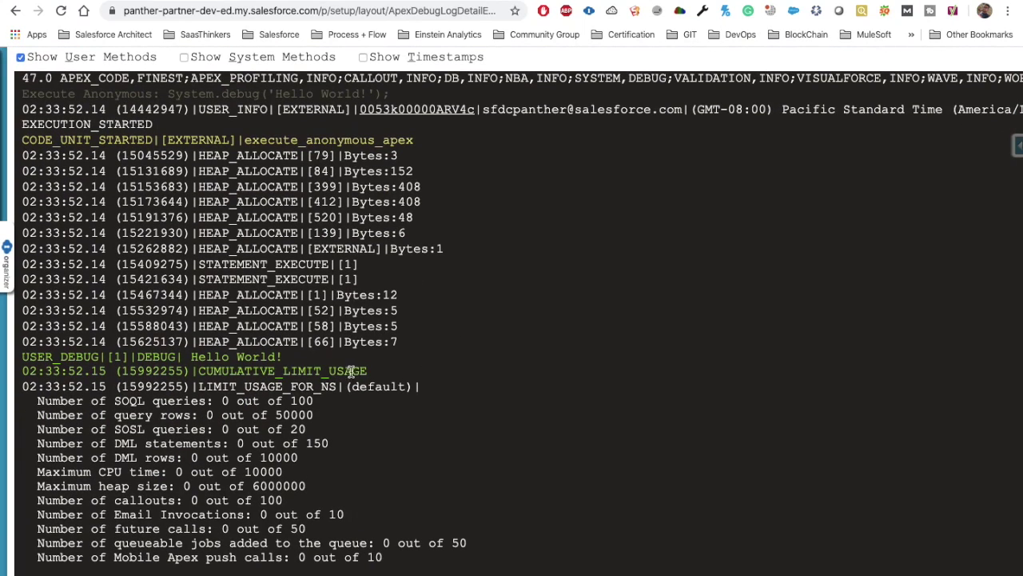
drag(368, 371, 24, 357)
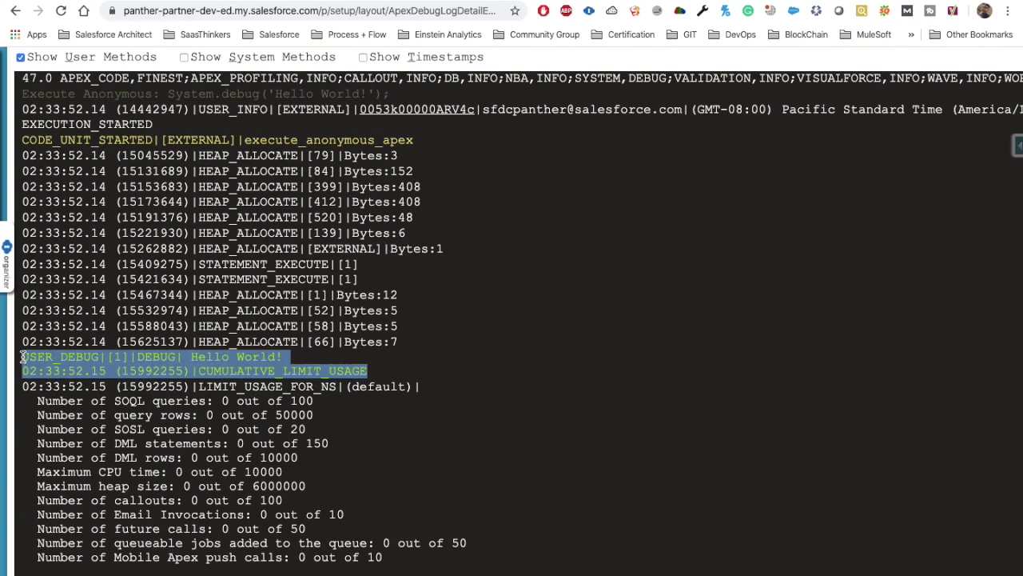
click(311, 352)
scroll(248, 427, down, 4)
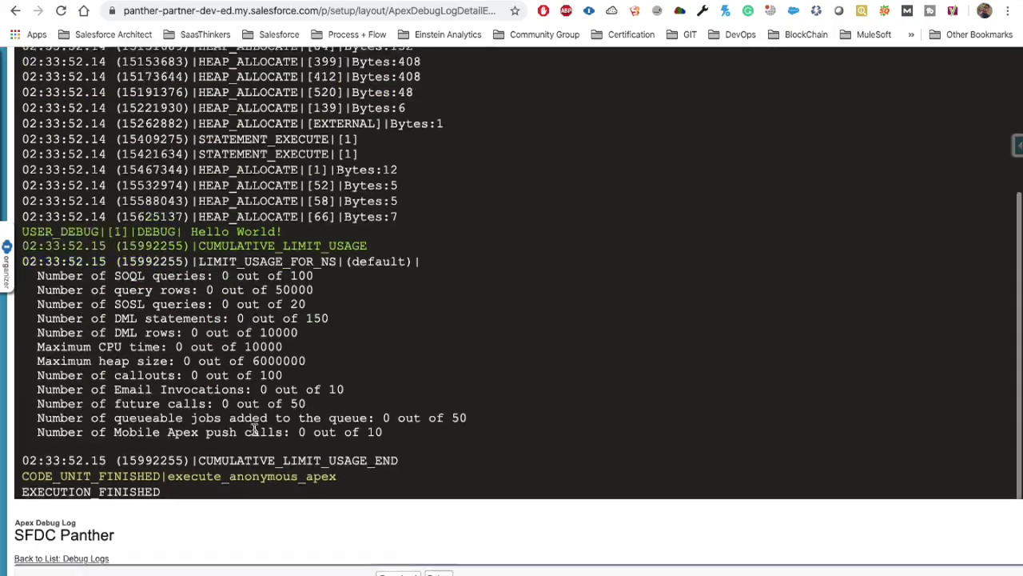
drag(337, 434, 13, 434)
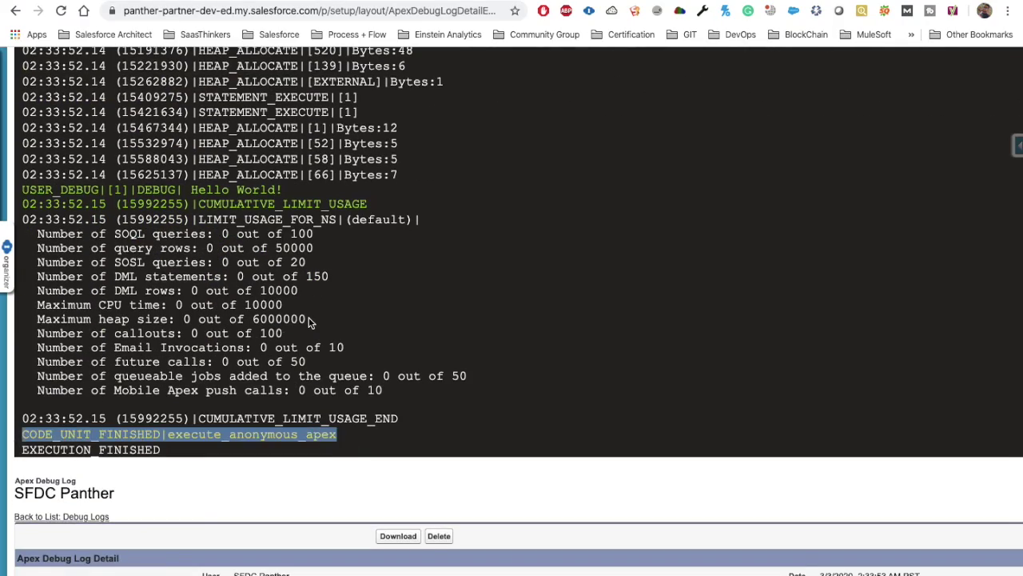
scroll(311, 319, up, 6)
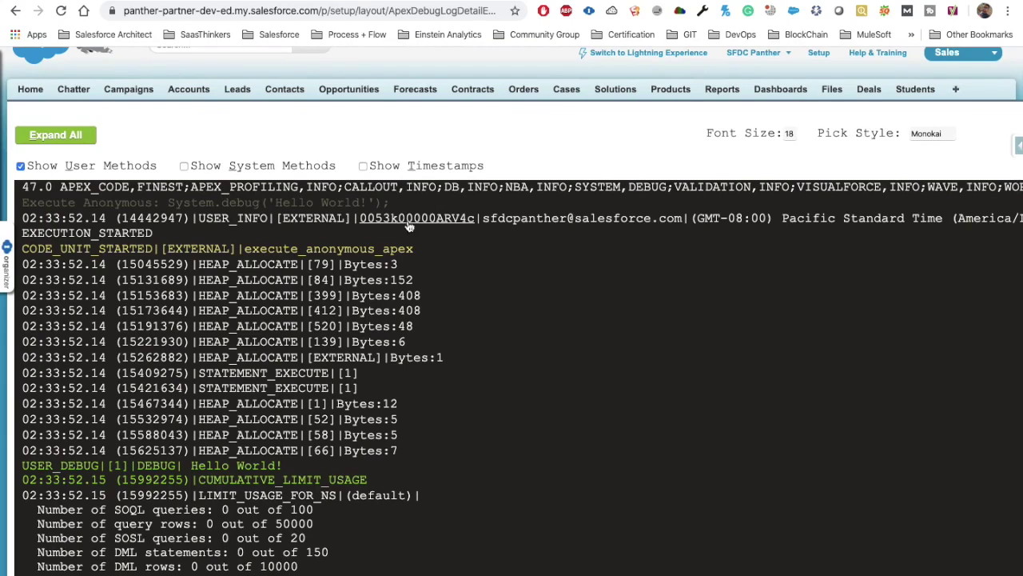
click(411, 221)
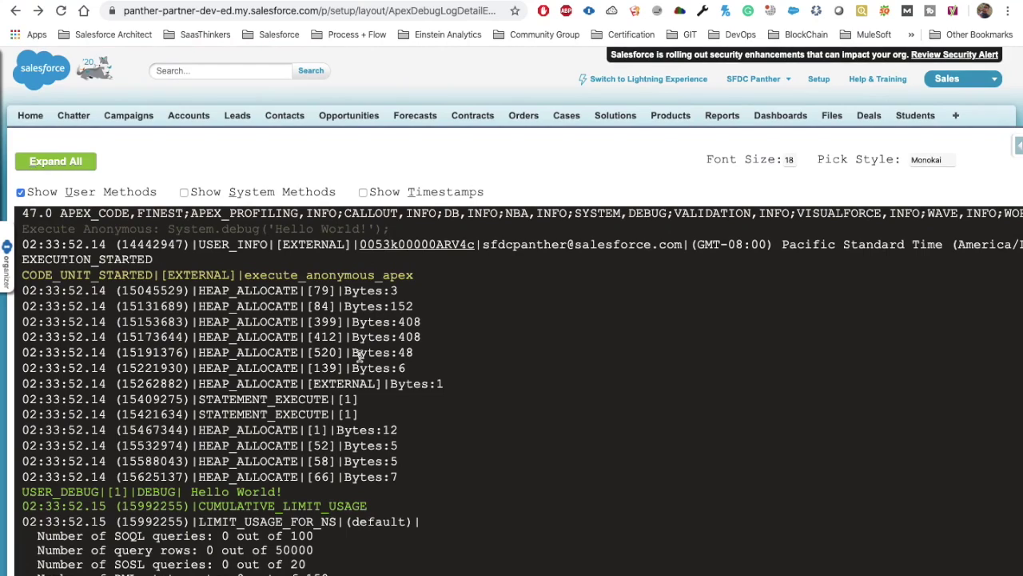
Set the debug log's font size to 28 and check the enlarged text.
scroll(360, 358, down, 1)
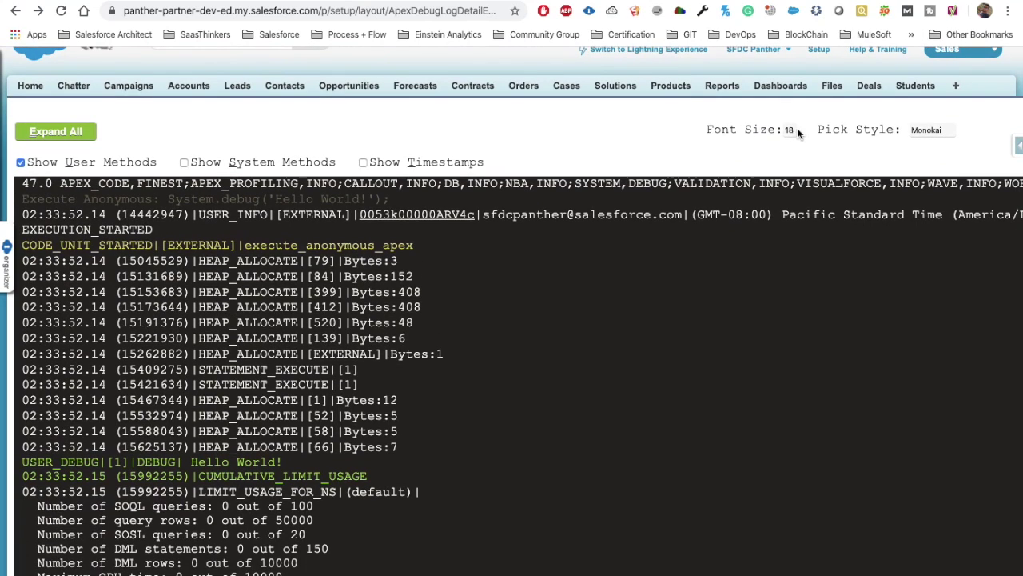
click(790, 130)
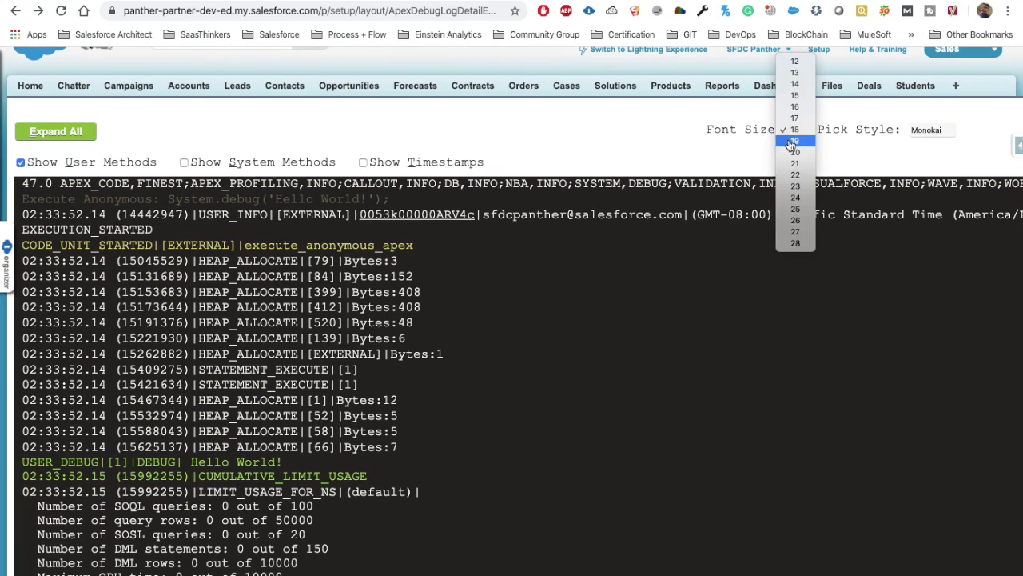
click(797, 243)
scroll(459, 323, down, 5)
scroll(459, 323, down, 3)
scroll(460, 323, up, 15)
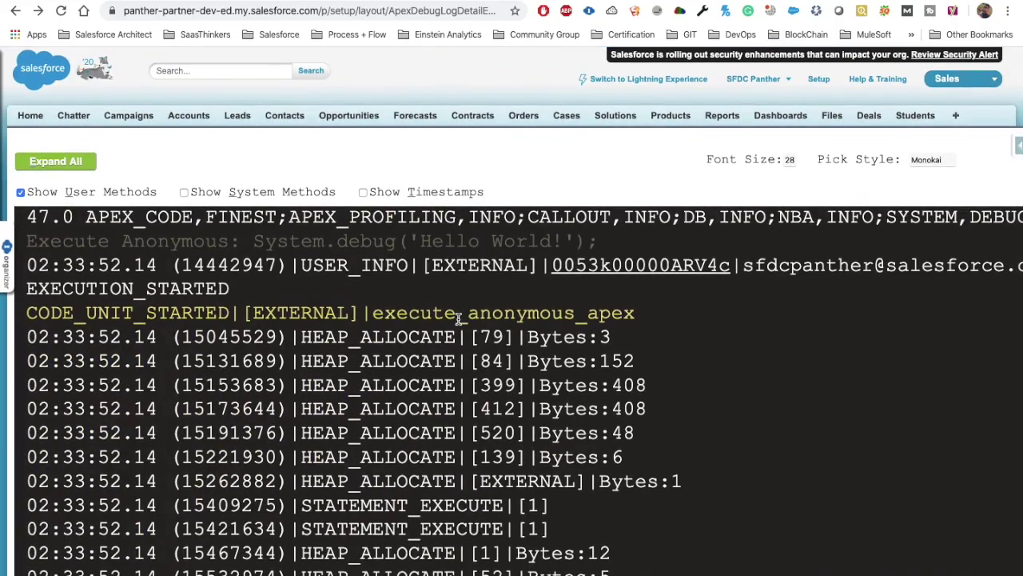
Expand all entries of the debug log and turn on its timestamps.
click(55, 161)
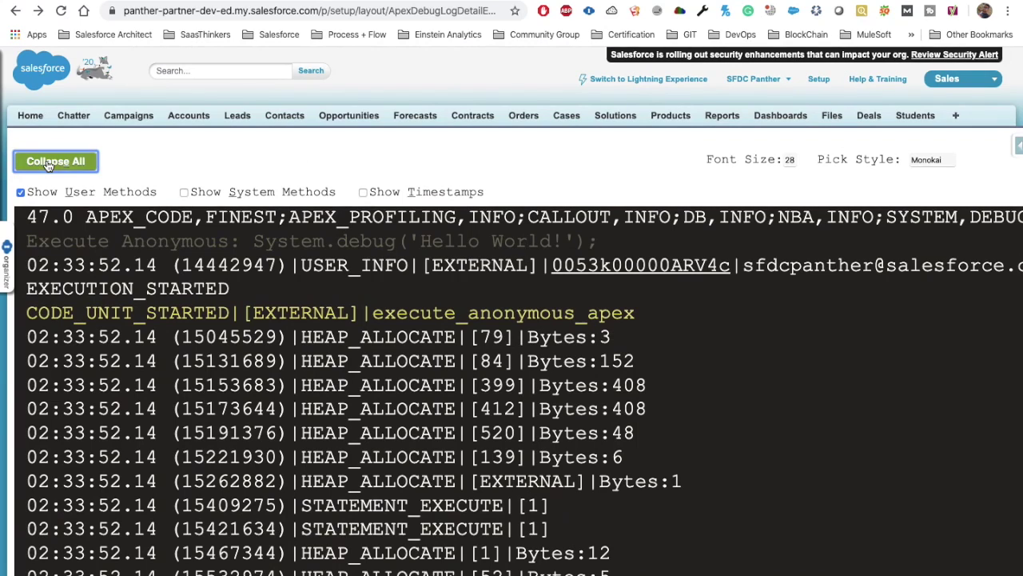
click(251, 192)
click(413, 194)
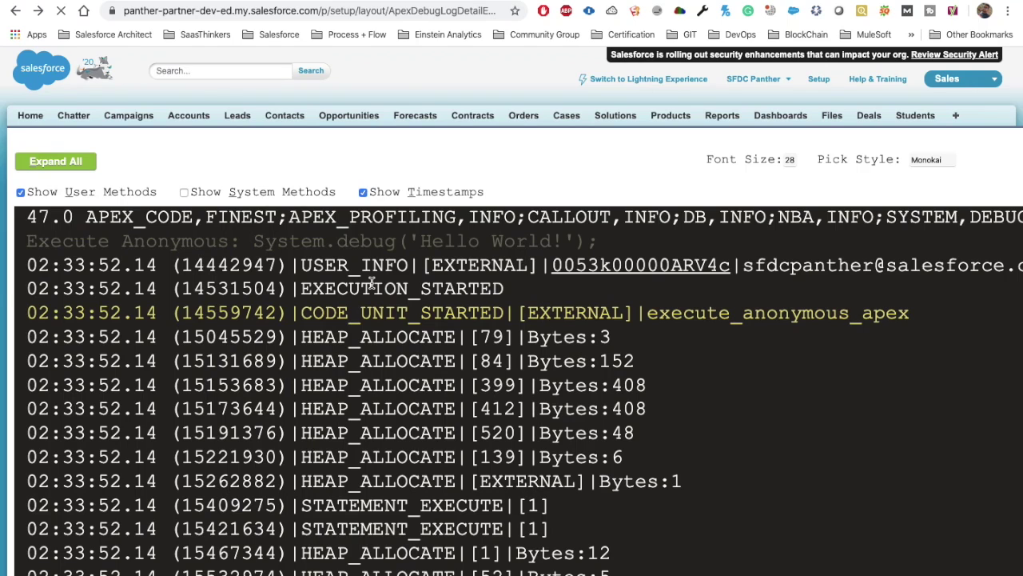
scroll(371, 272, down, 5)
scroll(372, 263, down, 4)
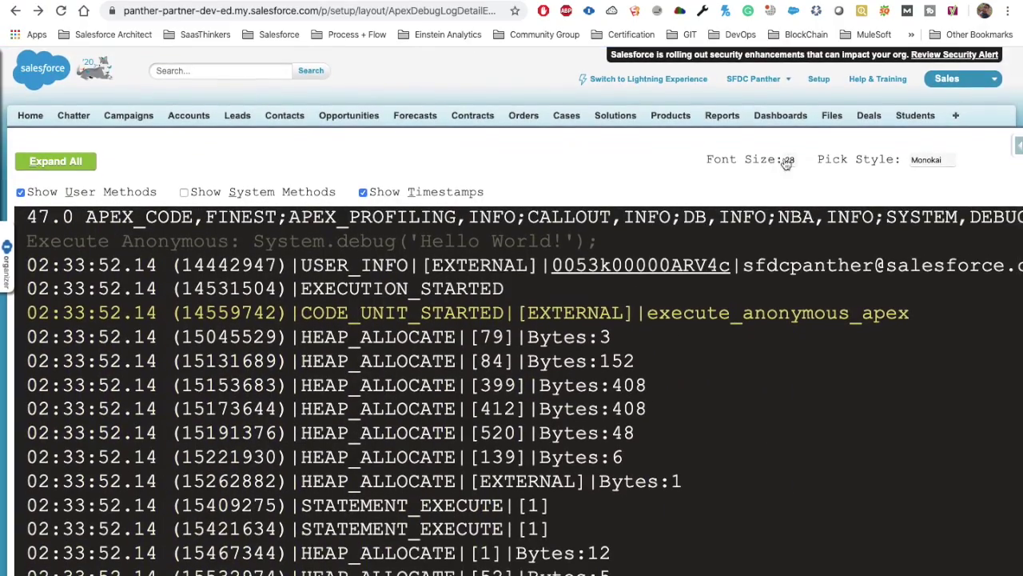
Reduce the debug log's font size to 18.
click(788, 162)
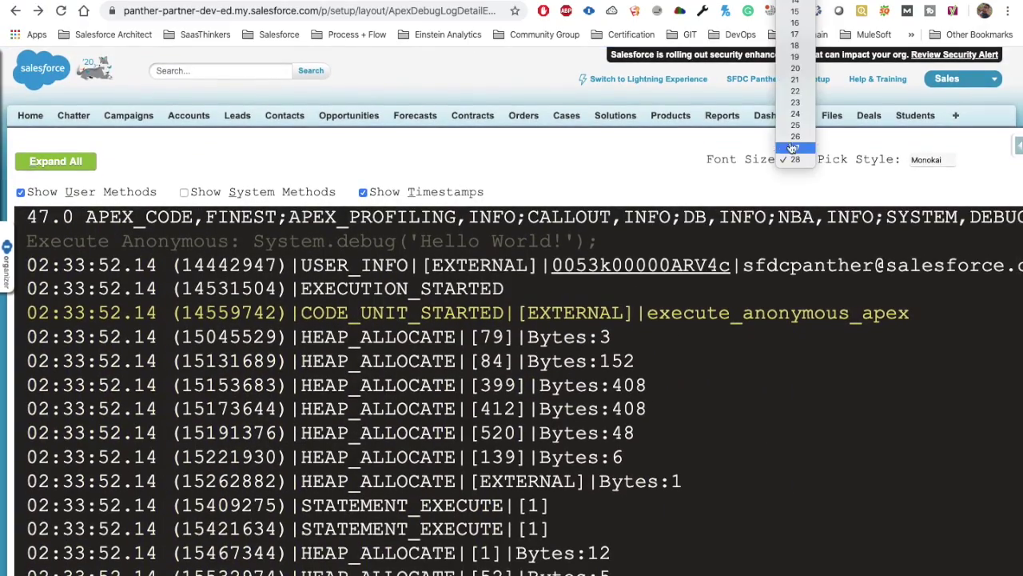
click(795, 42)
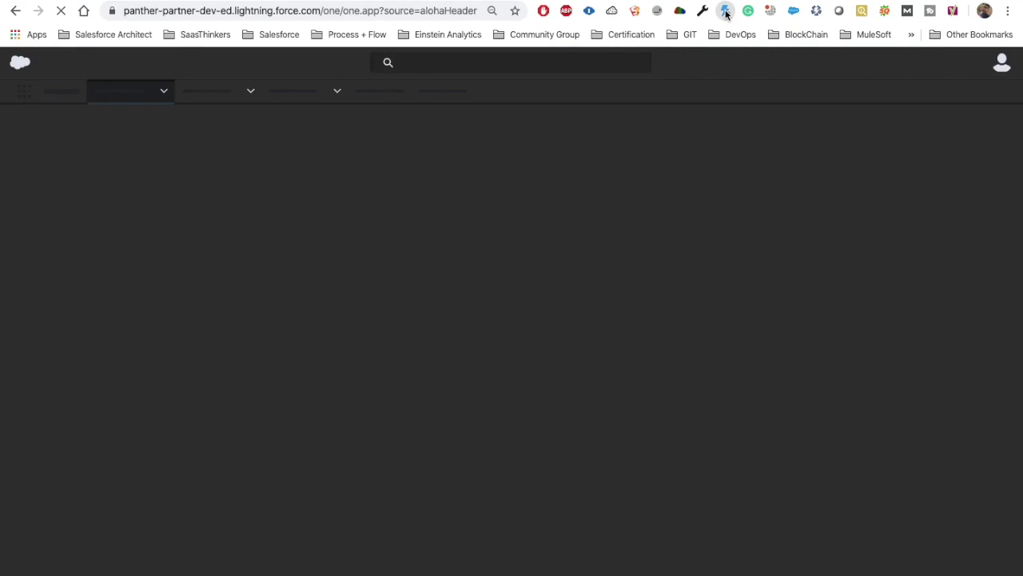
Review the features offered by Lightning Extension, including Component Customization, Dark Mode and the description of Link Grabber.
click(725, 14)
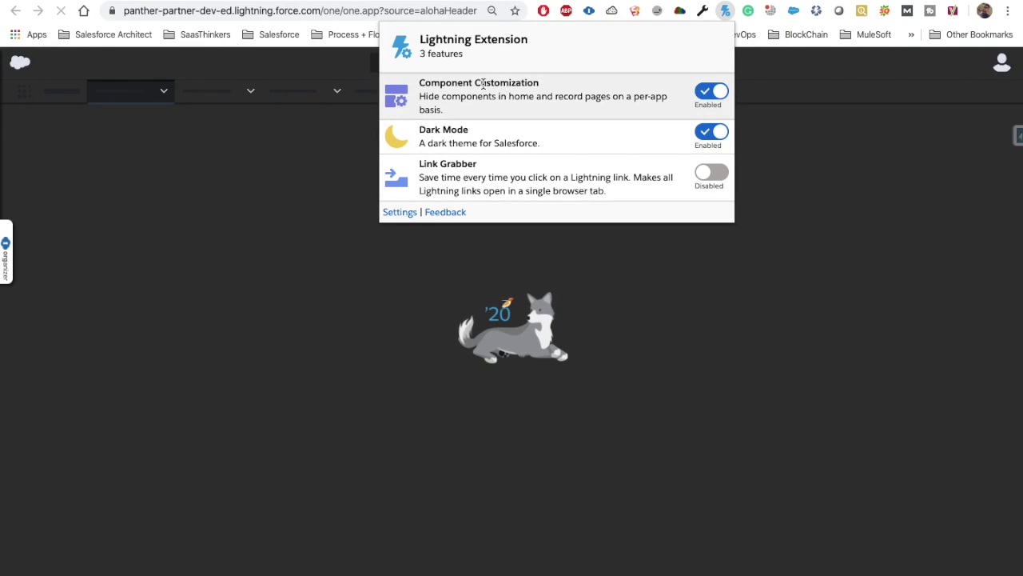
drag(419, 163, 479, 163)
click(610, 200)
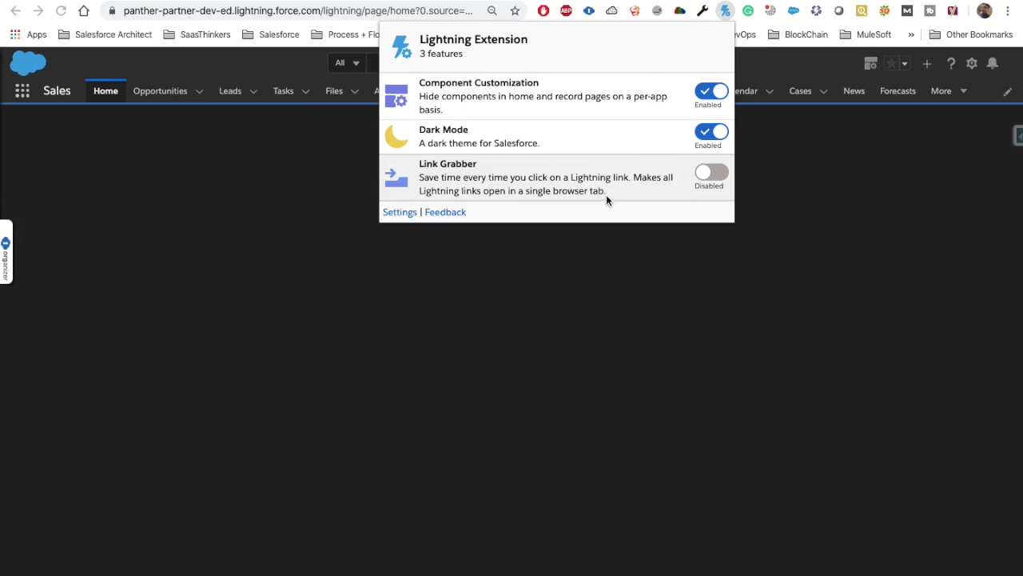
drag(610, 195, 419, 170)
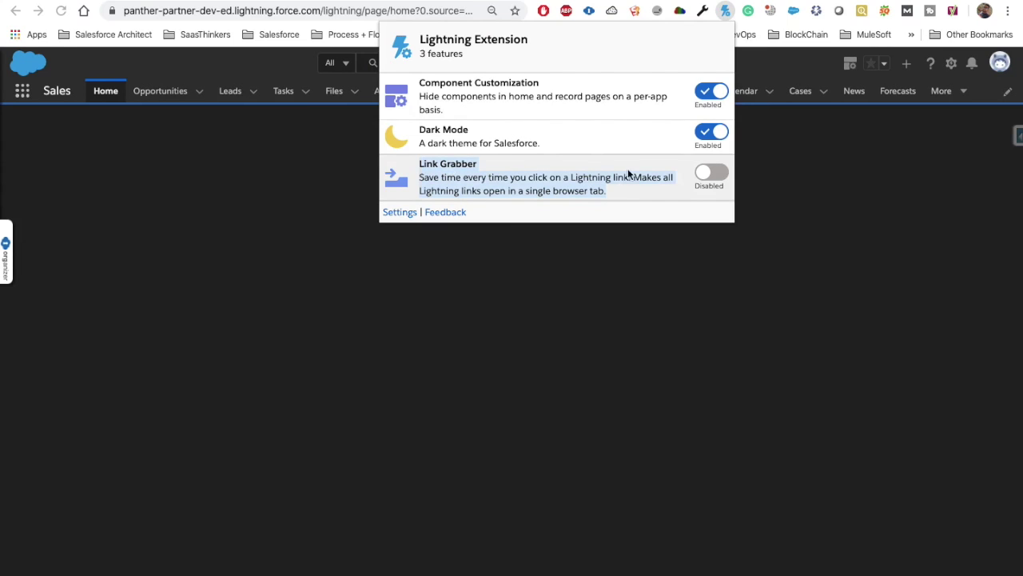
click(704, 448)
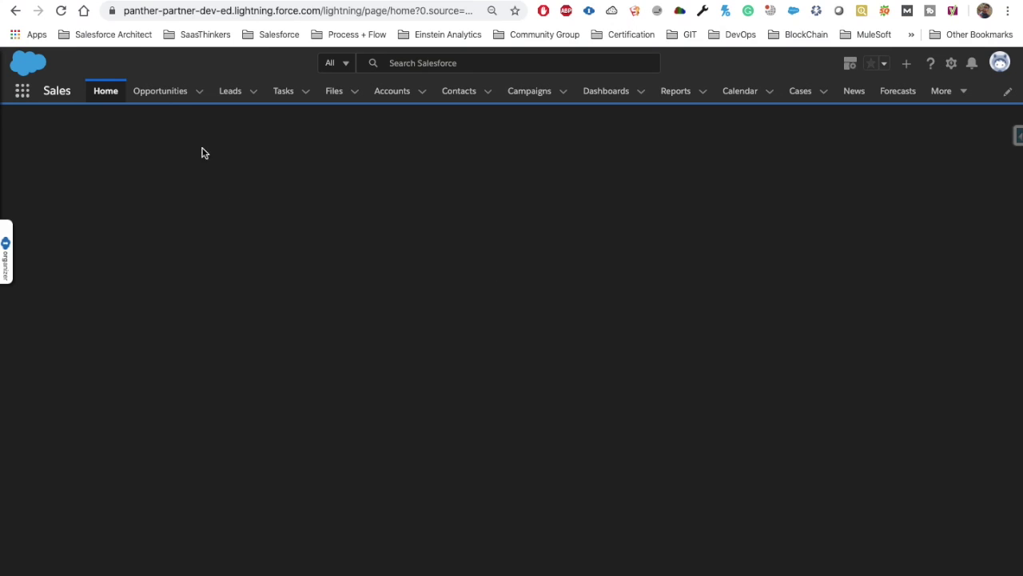
Open the Opportunities list and disable Lightning Extension's Dark Mode to compare it with the standard light theme.
click(166, 92)
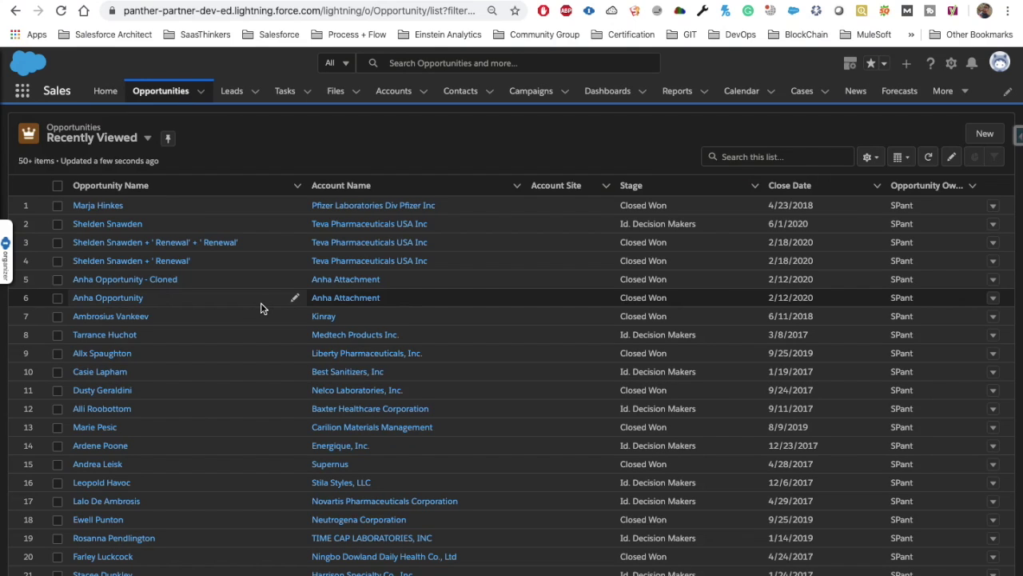
click(726, 11)
click(710, 133)
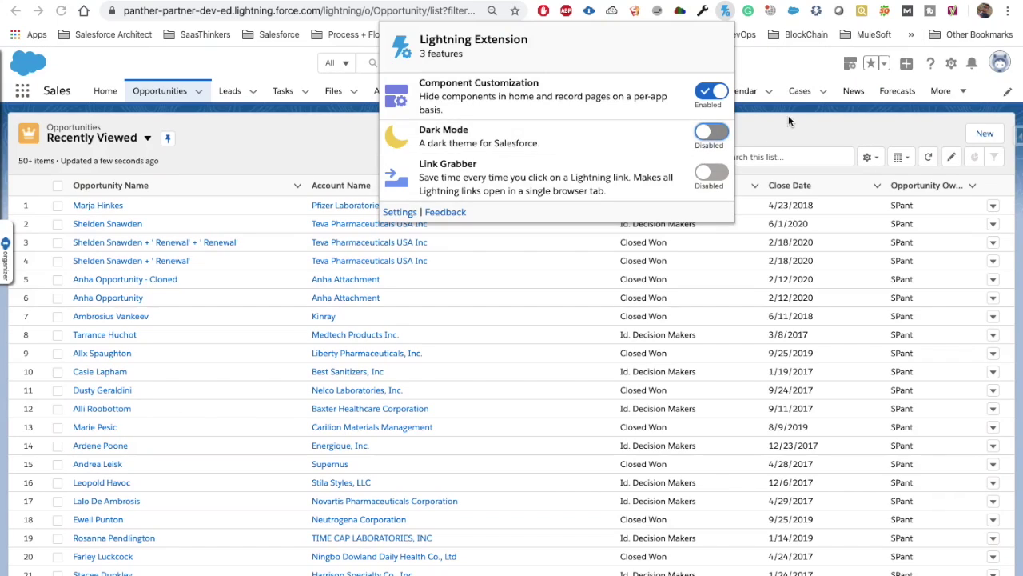
click(789, 120)
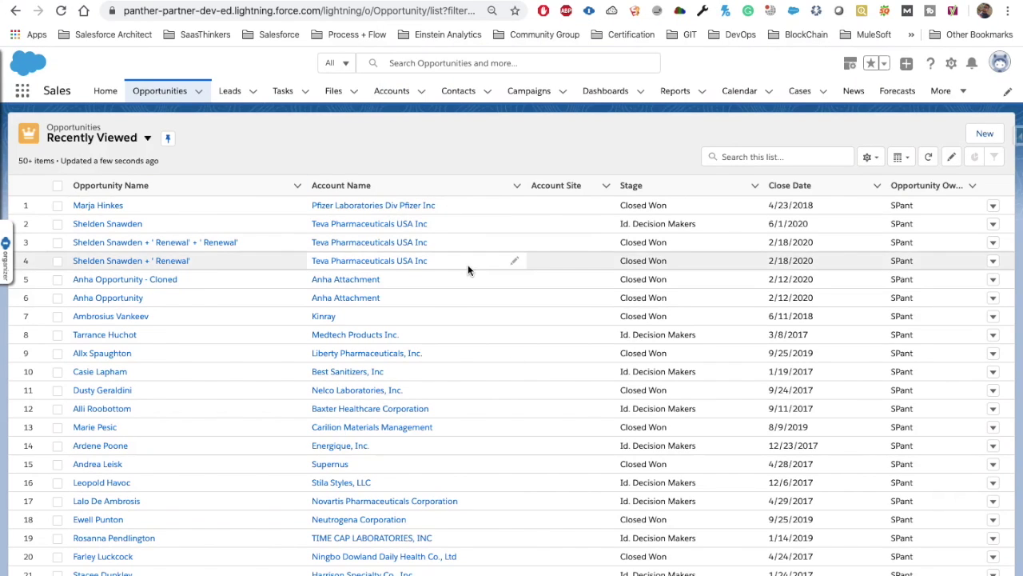
Re-enable Lightning Extension's Dark Mode for the Opportunities list.
click(725, 11)
click(711, 133)
click(817, 133)
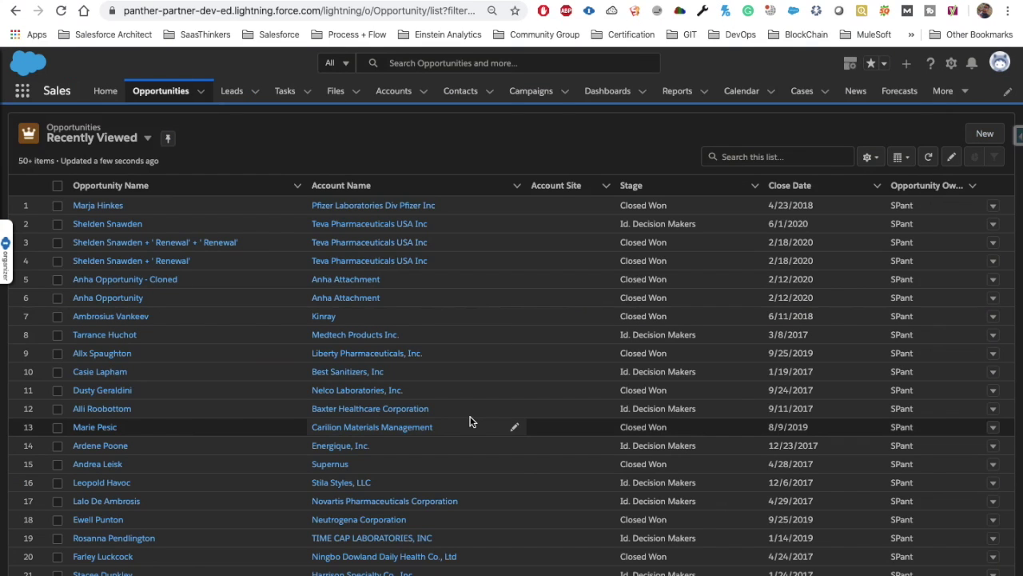
Look over the dark-themed Opportunities list, then open the first A P J Laboratories limited record from the Accounts list.
scroll(472, 421, down, 1)
scroll(570, 260, up, 4)
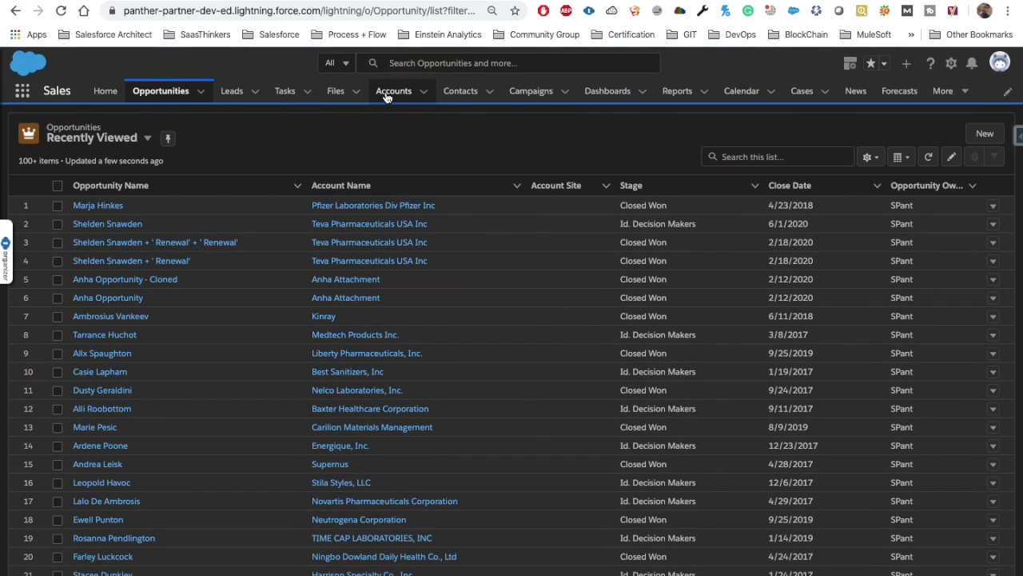
click(386, 94)
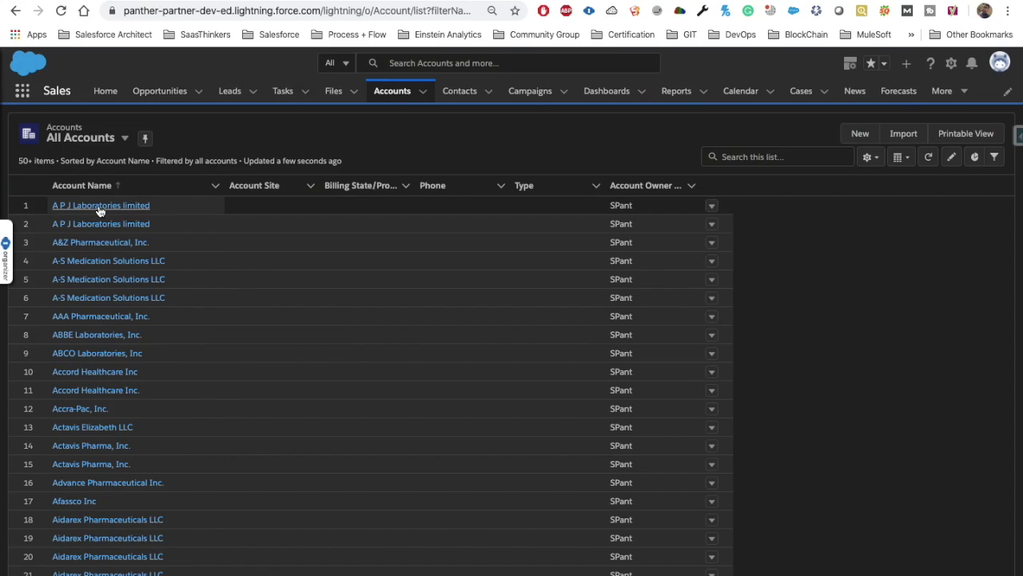
click(100, 207)
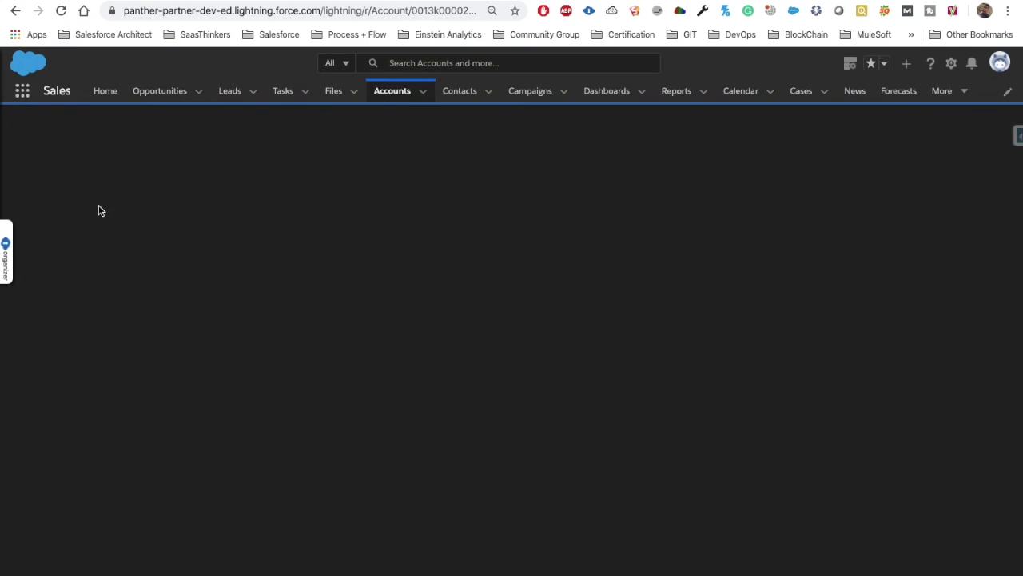